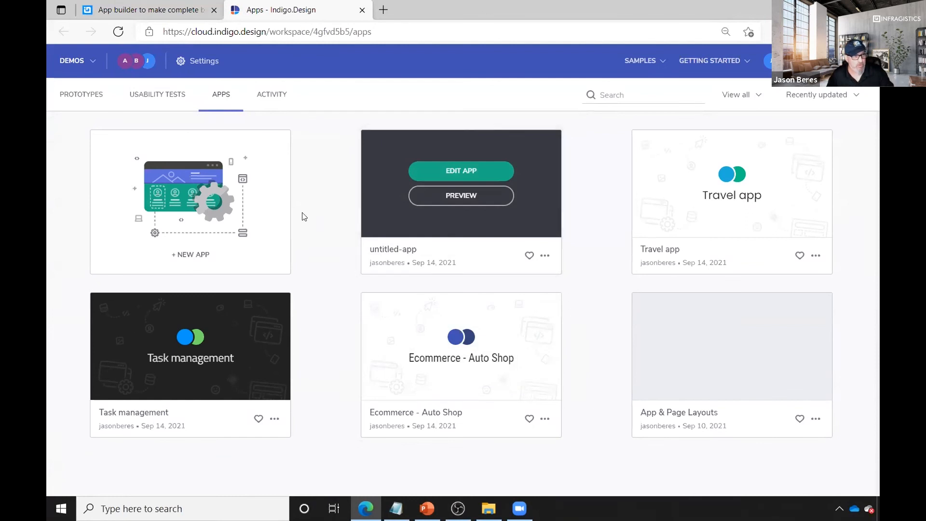
# Create a new app from the Header + left nav default layout
pyautogui.click(177, 192)
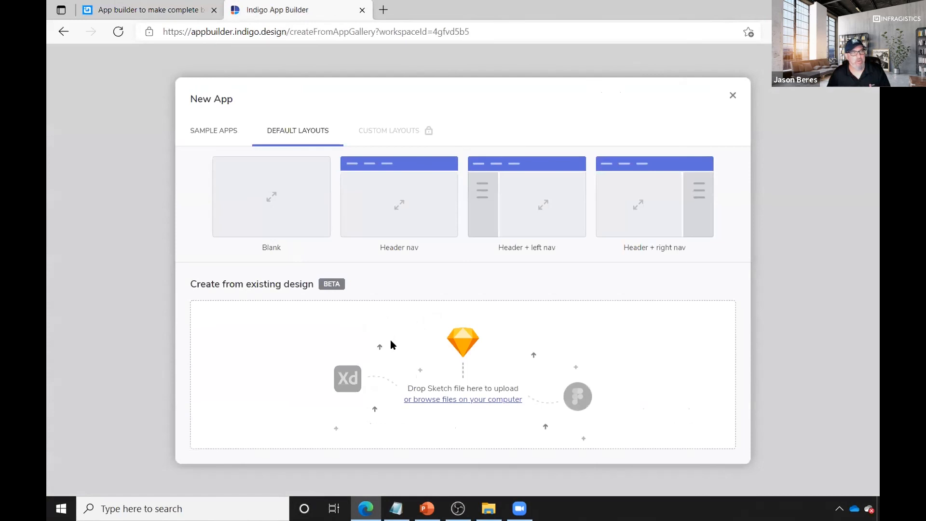
pyautogui.moveTo(511, 209)
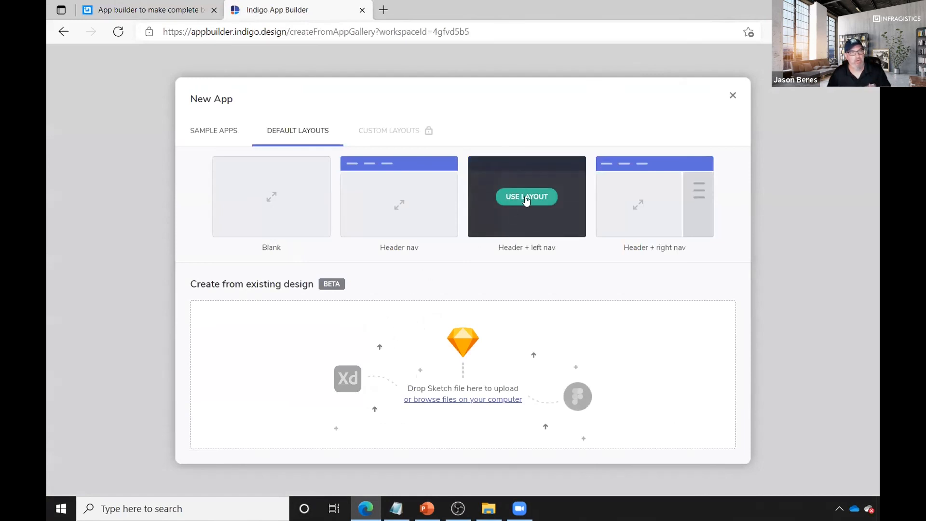
pyautogui.click(526, 196)
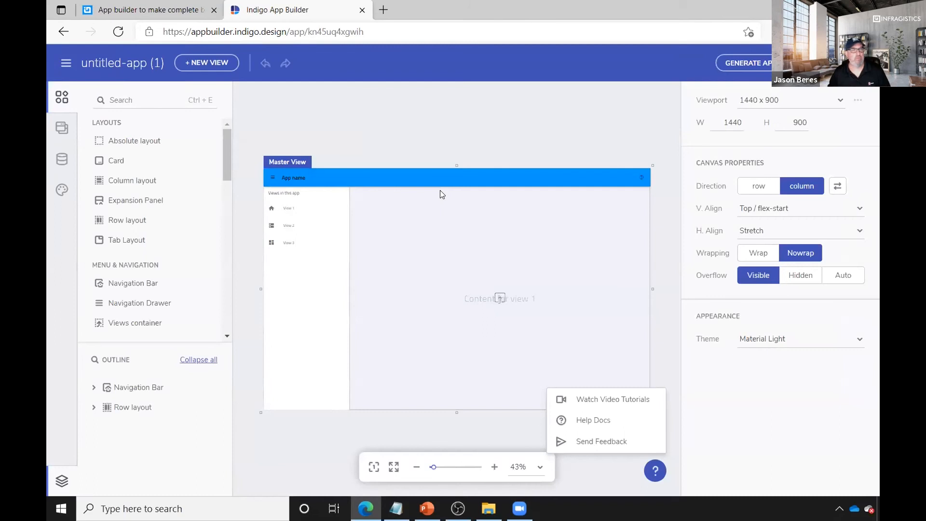
# Look over the app's views and existing data fields, and begin setting up a new REST API data source
pyautogui.click(61, 129)
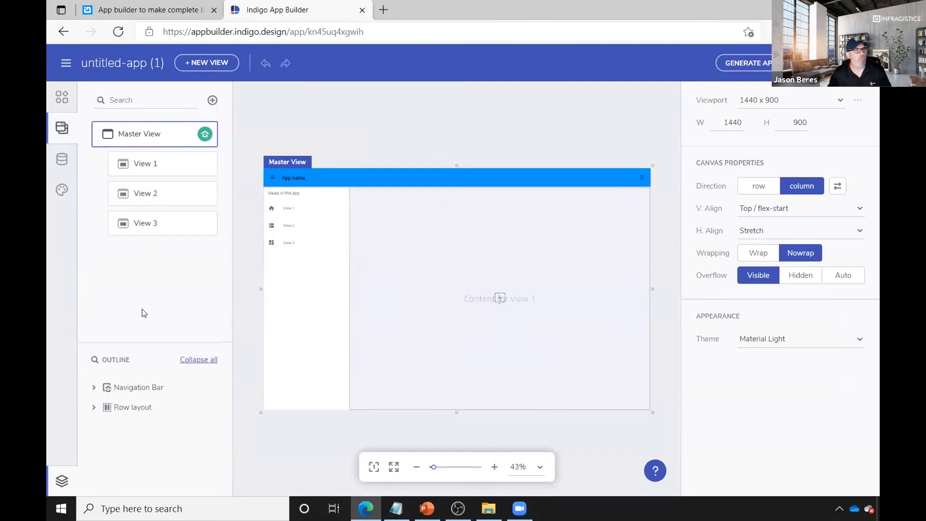
pyautogui.click(62, 158)
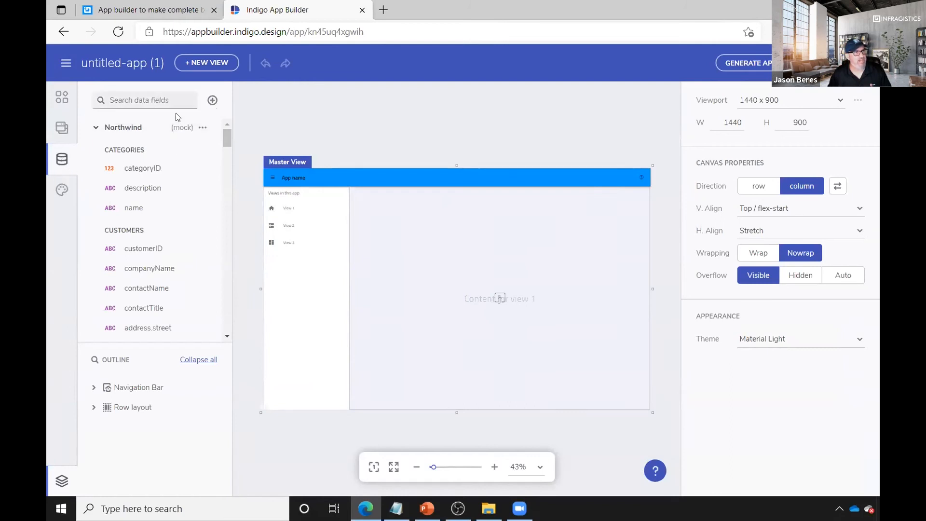
pyautogui.moveTo(223, 133)
pyautogui.mouseDown()
pyautogui.moveTo(223, 184)
pyautogui.moveTo(224, 126)
pyautogui.mouseUp()
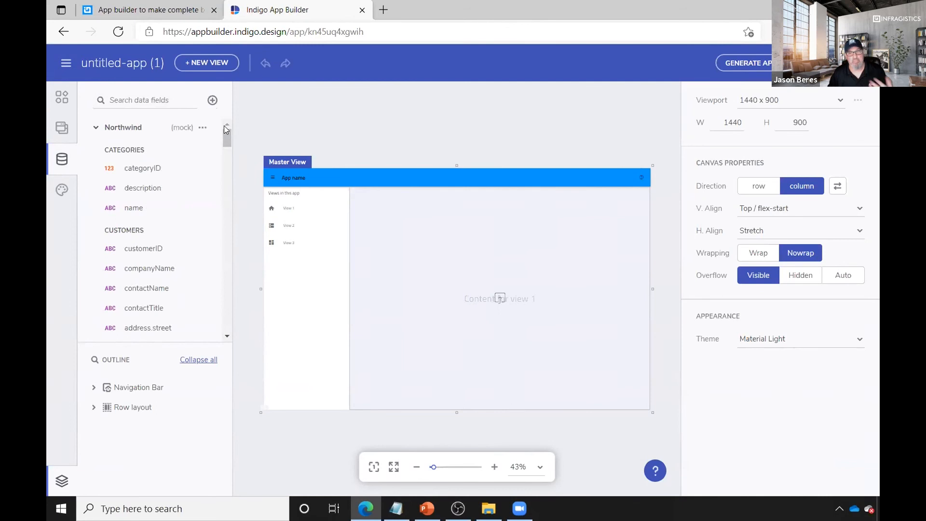
pyautogui.click(212, 100)
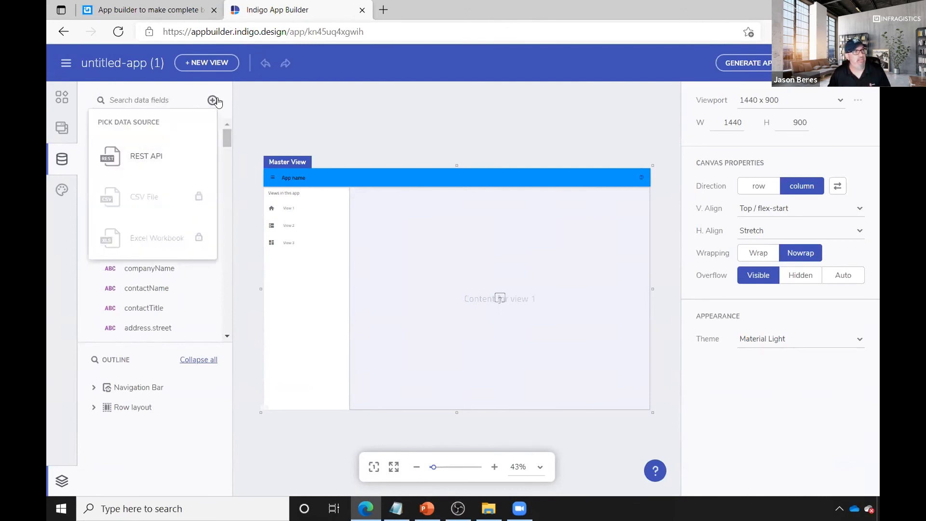
pyautogui.click(144, 165)
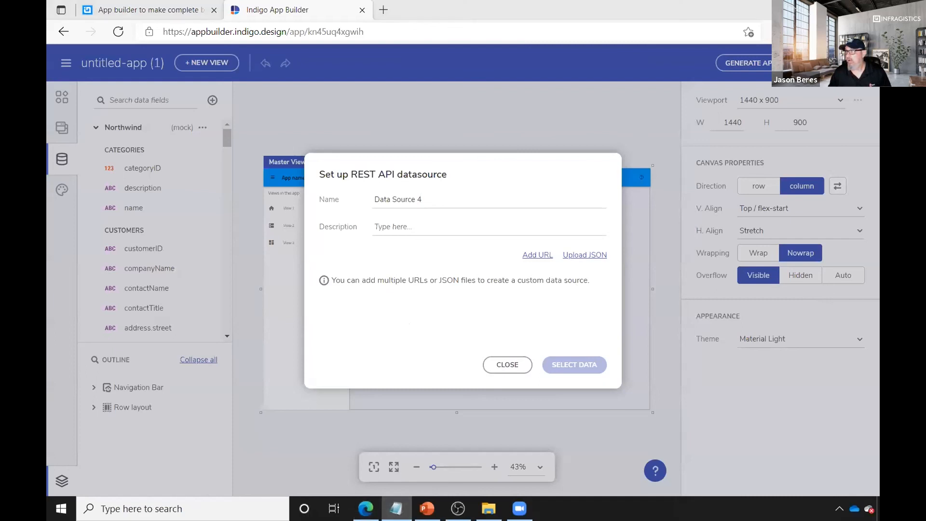
# Switch to Notepad to examine the title and image_url fields in Lakes-Images.json, and close the file
pyautogui.click(396, 508)
pyautogui.click(176, 136)
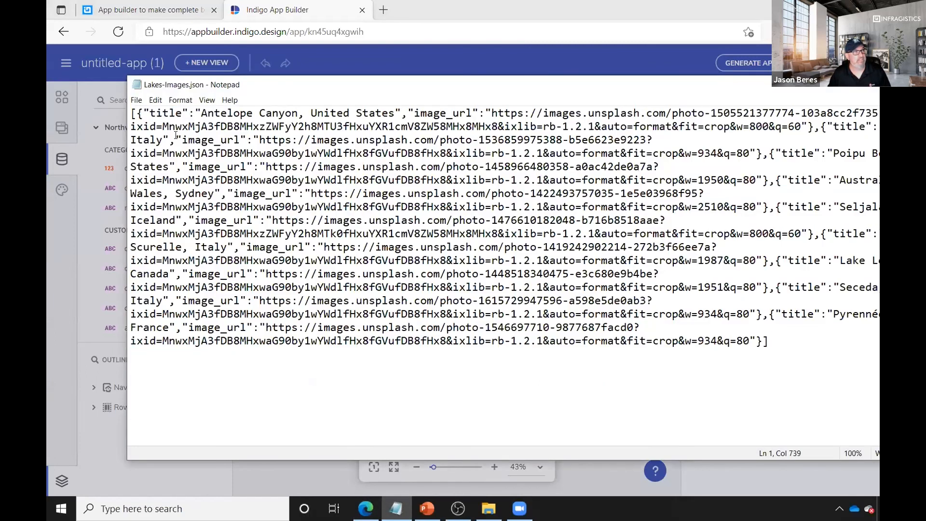
pyautogui.moveTo(149, 115); pyautogui.dragTo(176, 116)
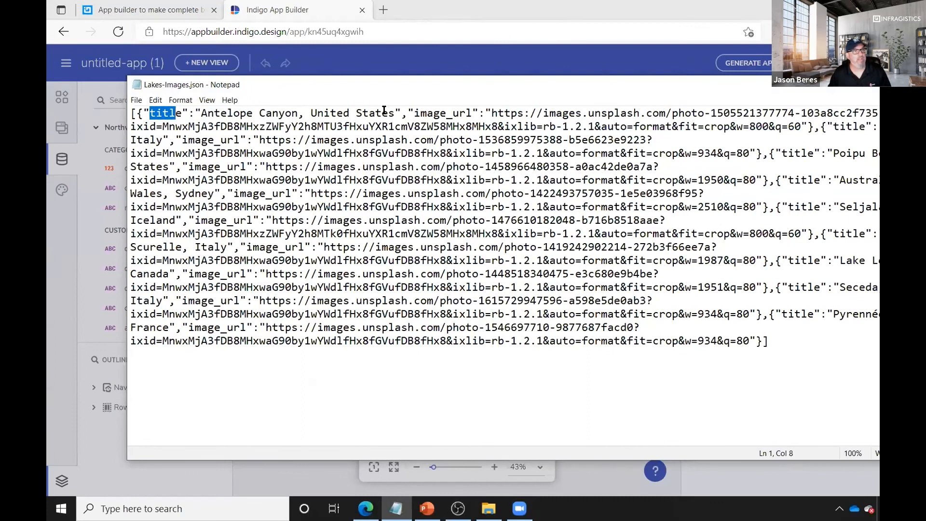
pyautogui.moveTo(414, 113); pyautogui.dragTo(568, 113)
pyautogui.click(410, 218)
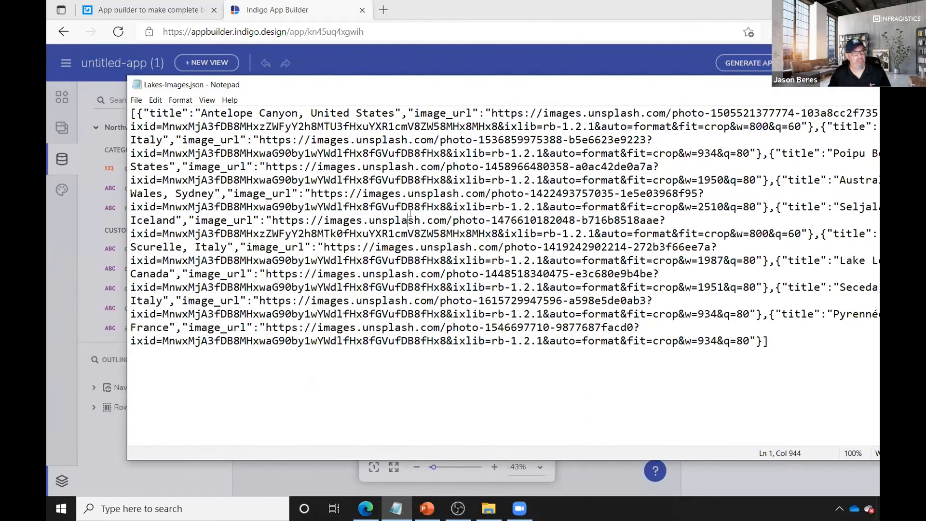
pyautogui.doubleClick(139, 86)
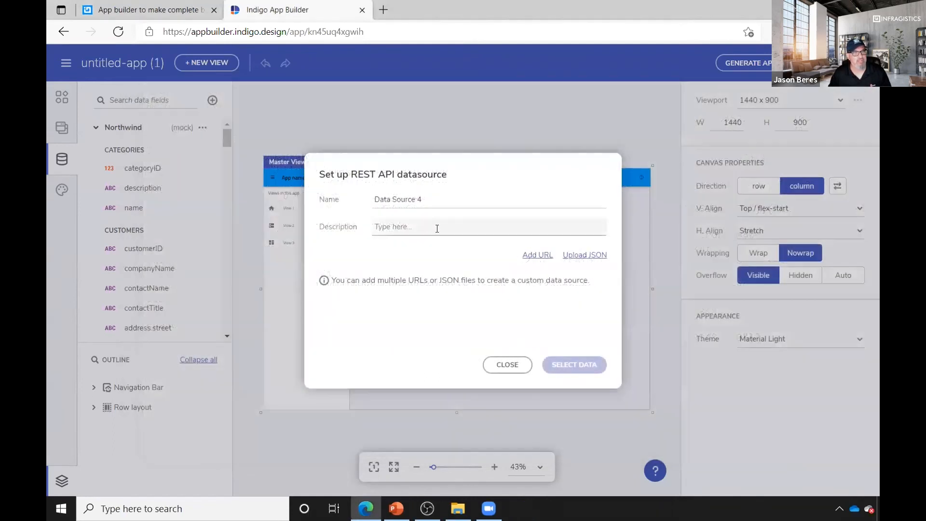
# Upload Lakes-Images.json from the Desktop as the JSON file for the REST API data source
pyautogui.click(586, 256)
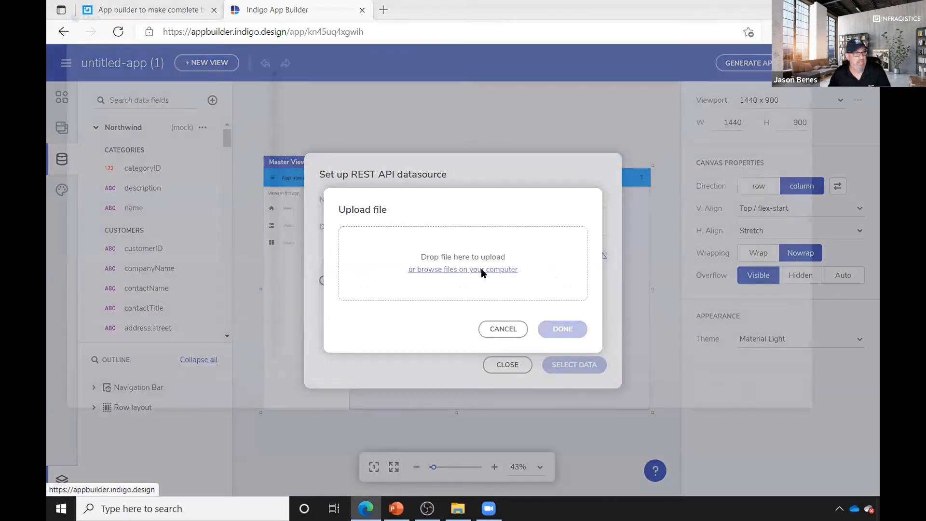
pyautogui.click(482, 270)
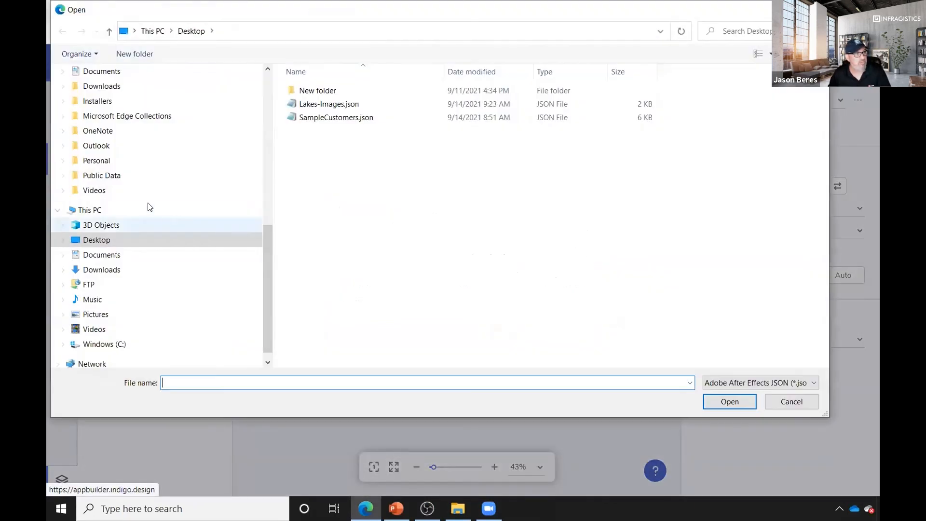
pyautogui.click(344, 105)
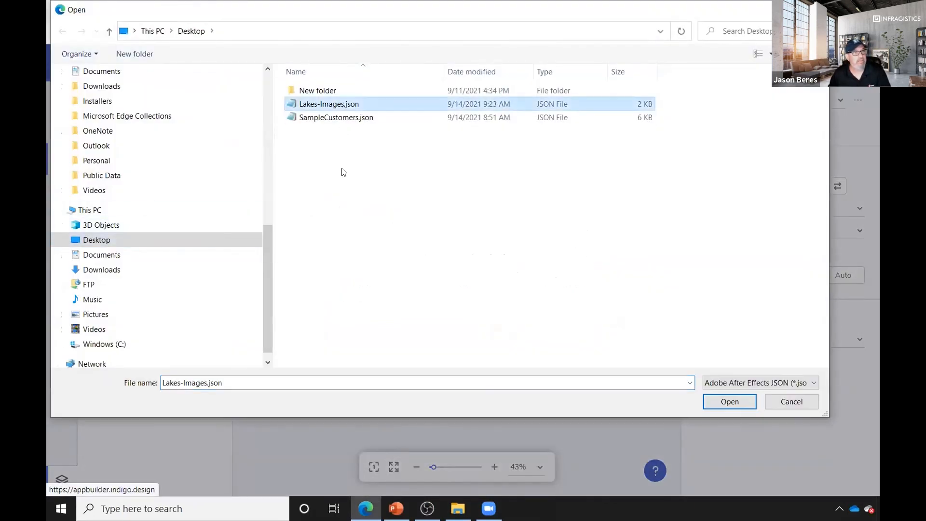
pyautogui.click(725, 401)
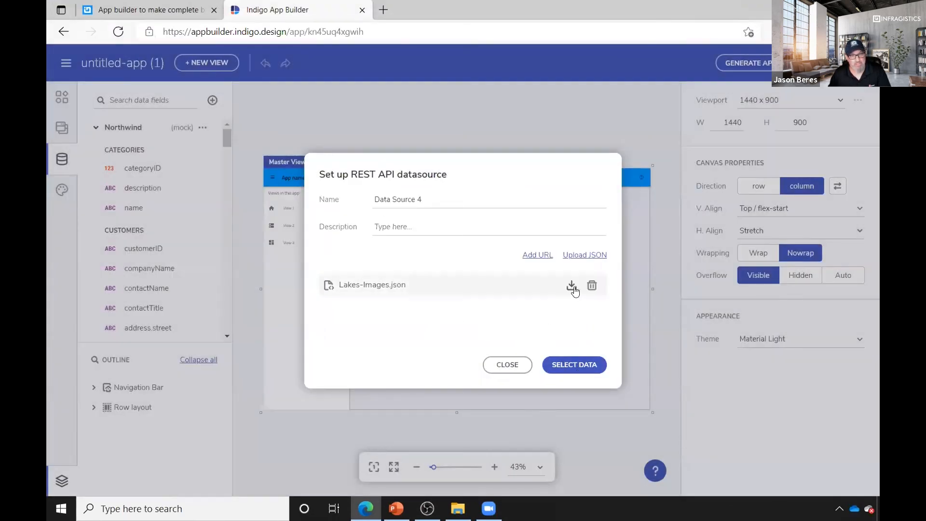
# Include the title and image_url fields of Lakes-Images.json in the data selection
pyautogui.click(582, 365)
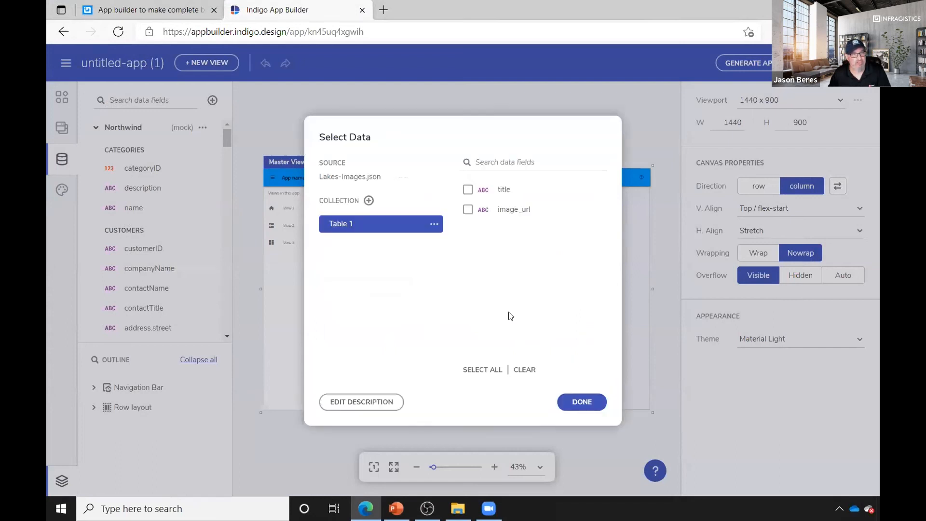
pyautogui.click(468, 190)
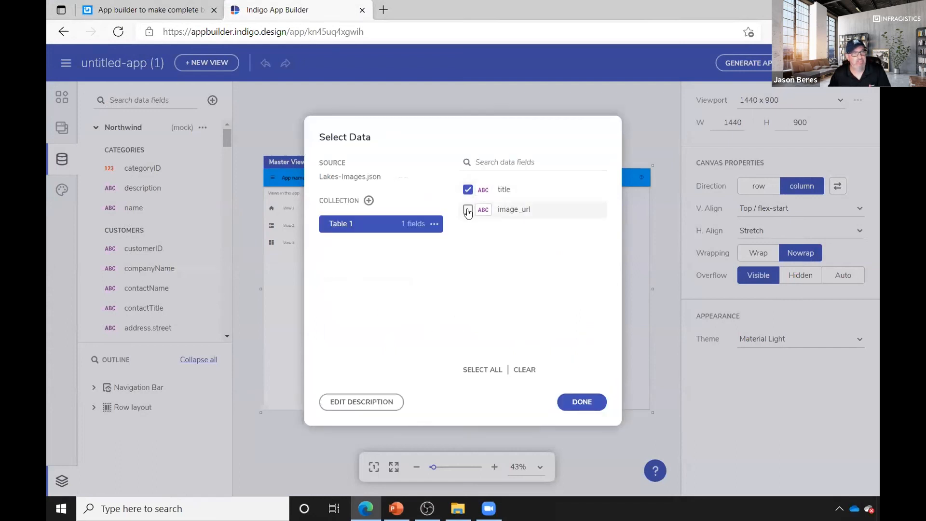
pyautogui.click(468, 210)
# Rename the Table 1 collection to Sample-Lakes-Data and complete the data selection
pyautogui.click(434, 224)
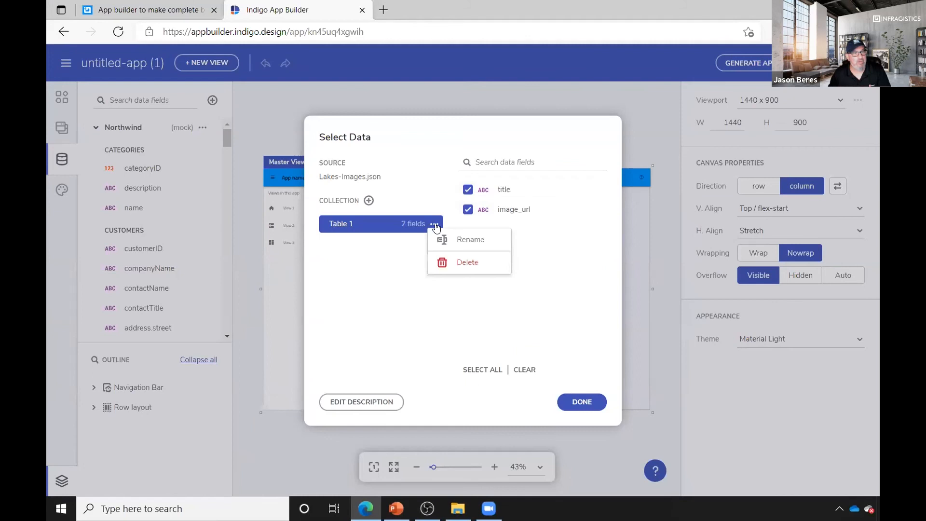
pyautogui.click(455, 239)
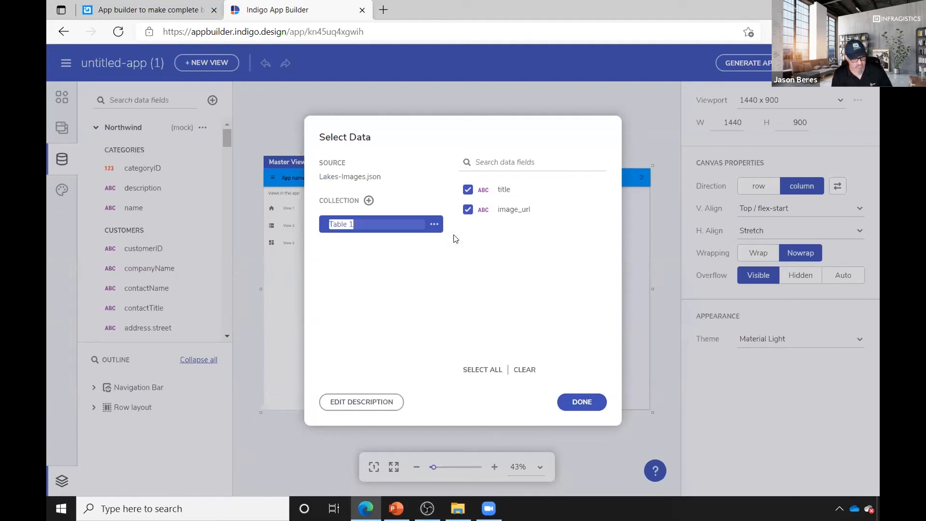
pyautogui.write('Sample-Lakes-Data')
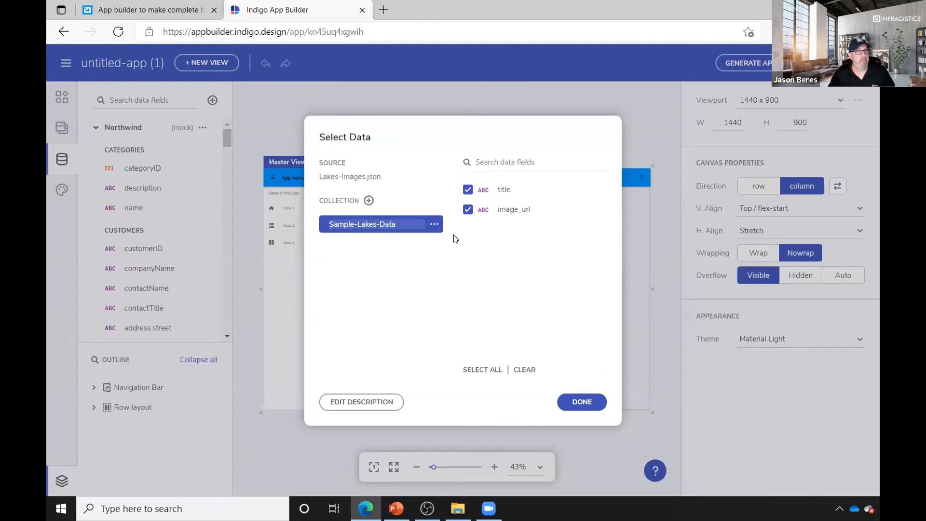
pyautogui.press('Return')
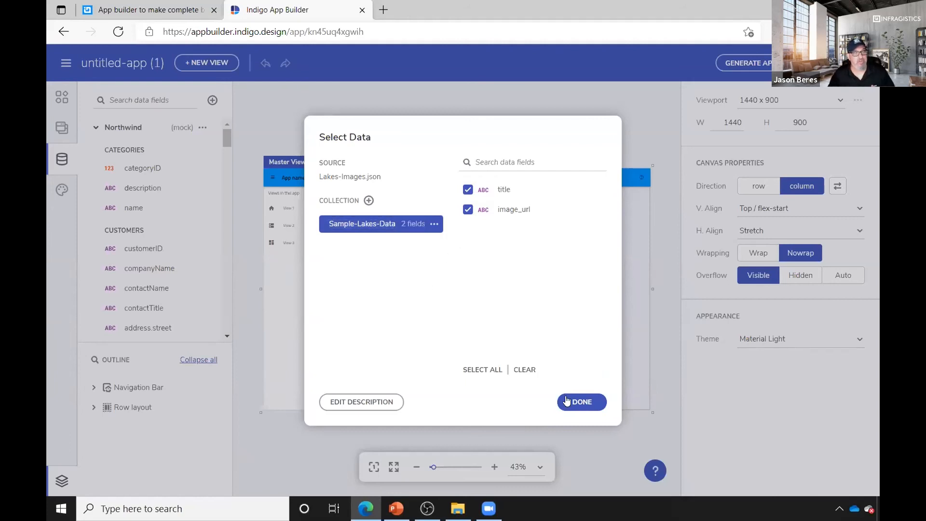
pyautogui.click(584, 402)
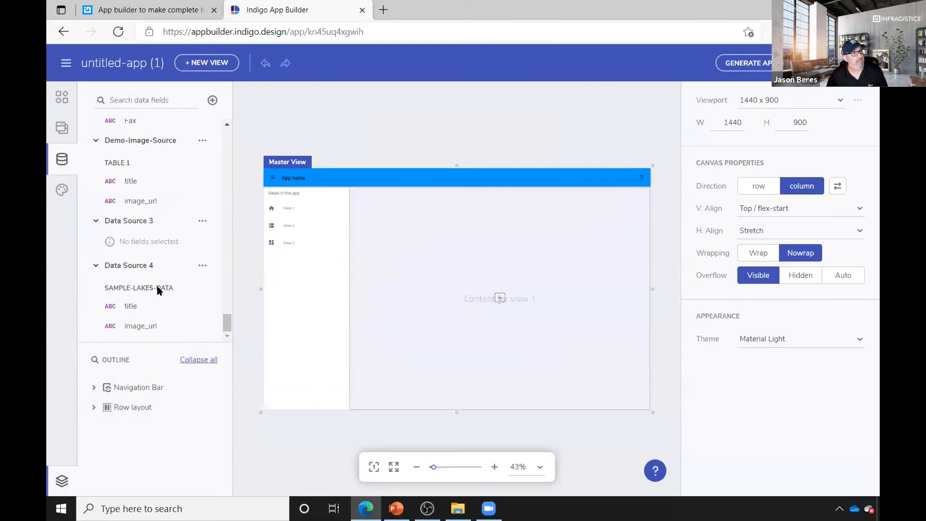
# Rename the new data source containing Sample-Lakes-Data to Webinar Demo Lakes Data
pyautogui.click(199, 266)
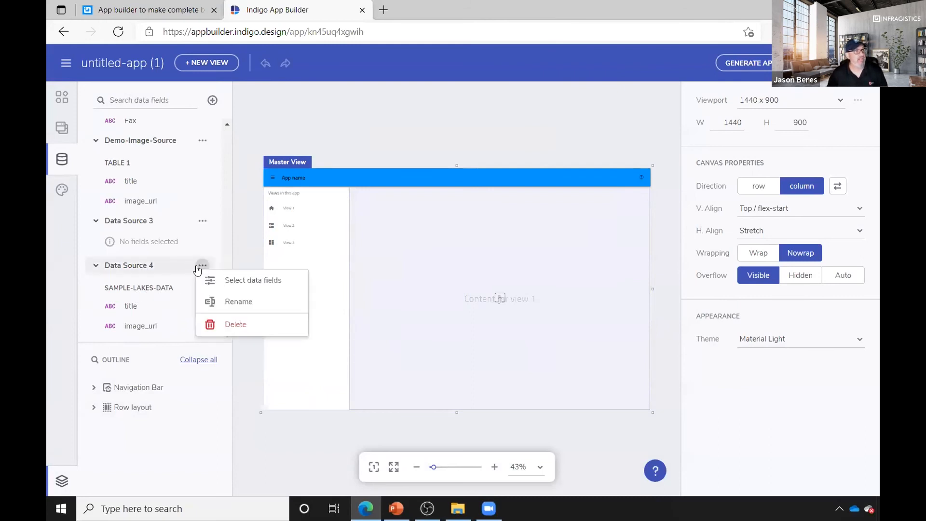
pyautogui.click(224, 302)
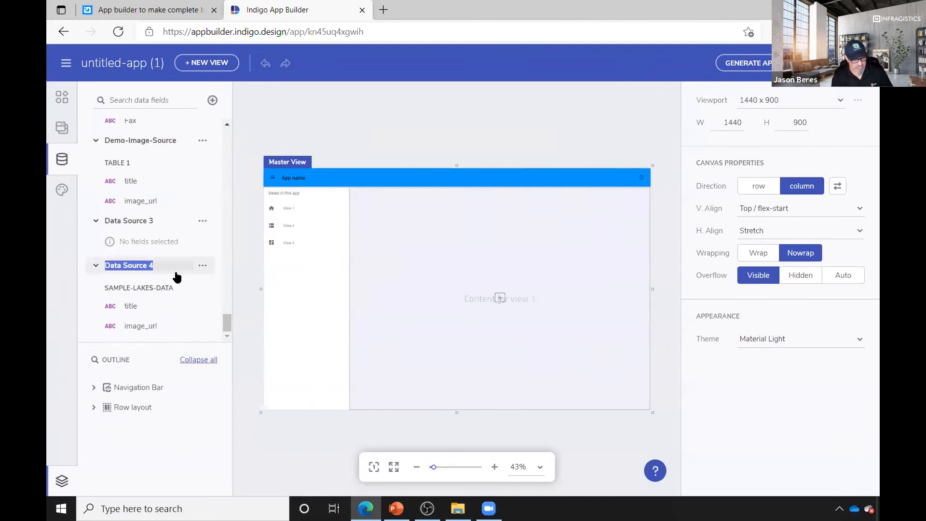
pyautogui.write('Webinar Demo')
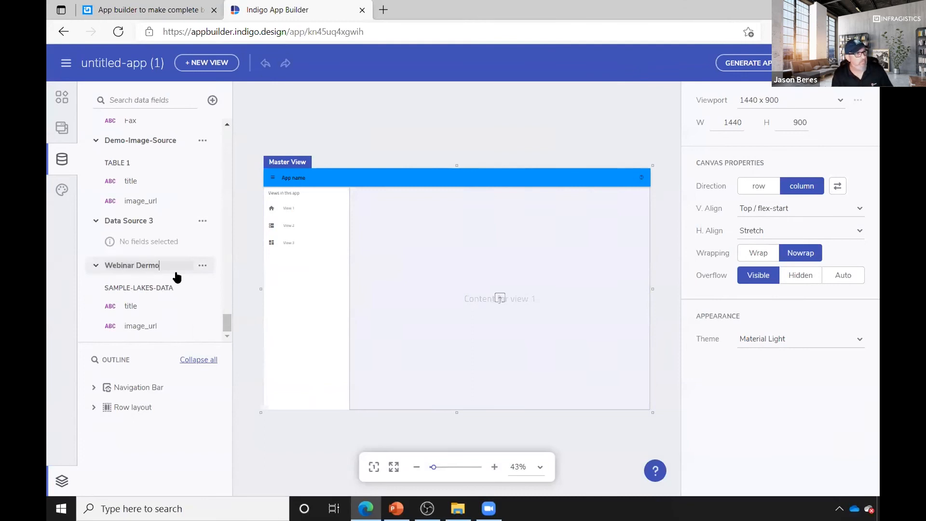
pyautogui.write(' Lakes Da')
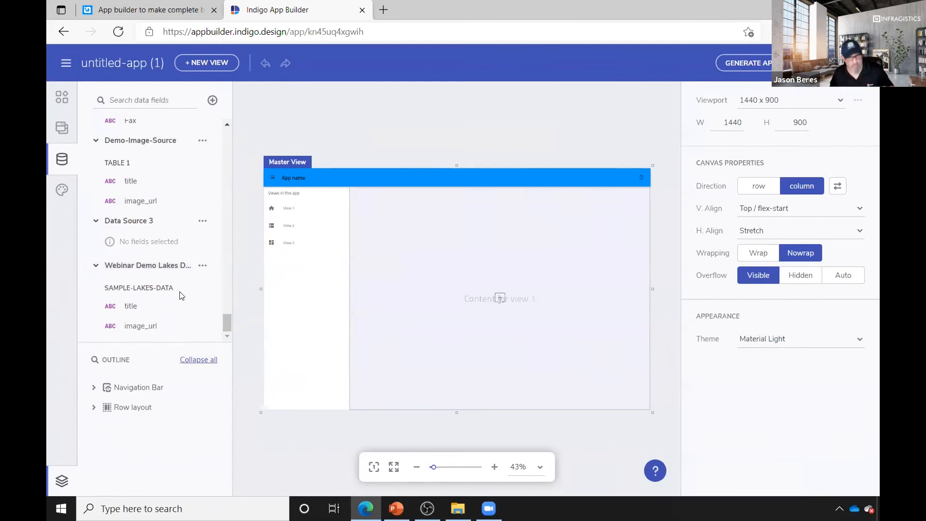
pyautogui.moveTo(227, 321); pyautogui.dragTo(219, 126)
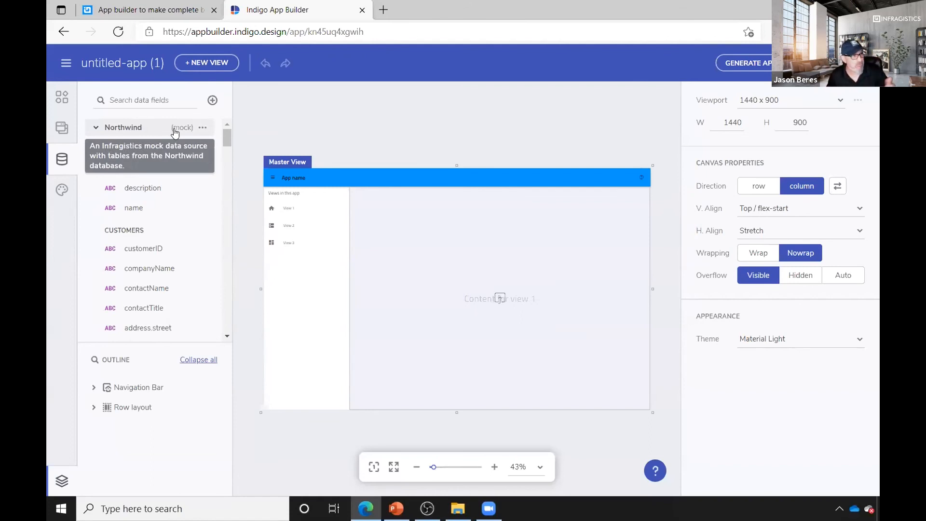
pyautogui.moveTo(228, 138); pyautogui.dragTo(219, 347)
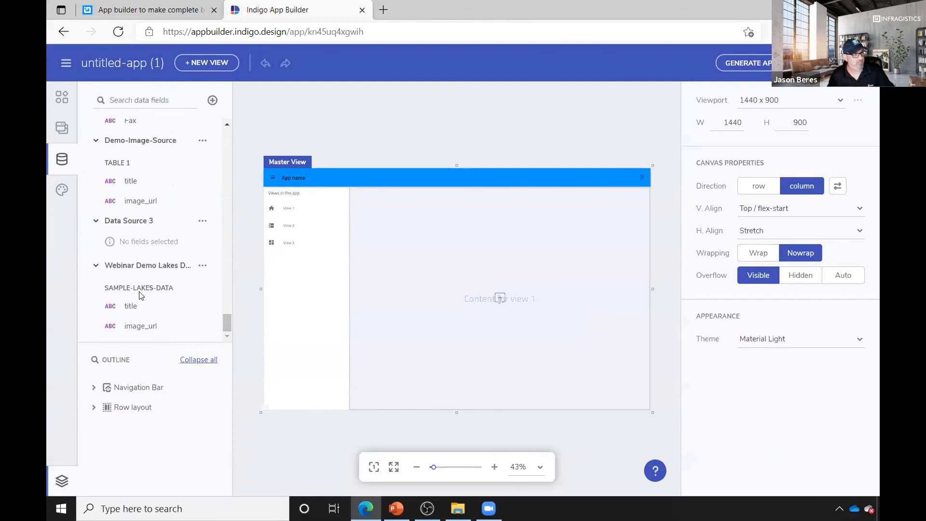
pyautogui.click(61, 101)
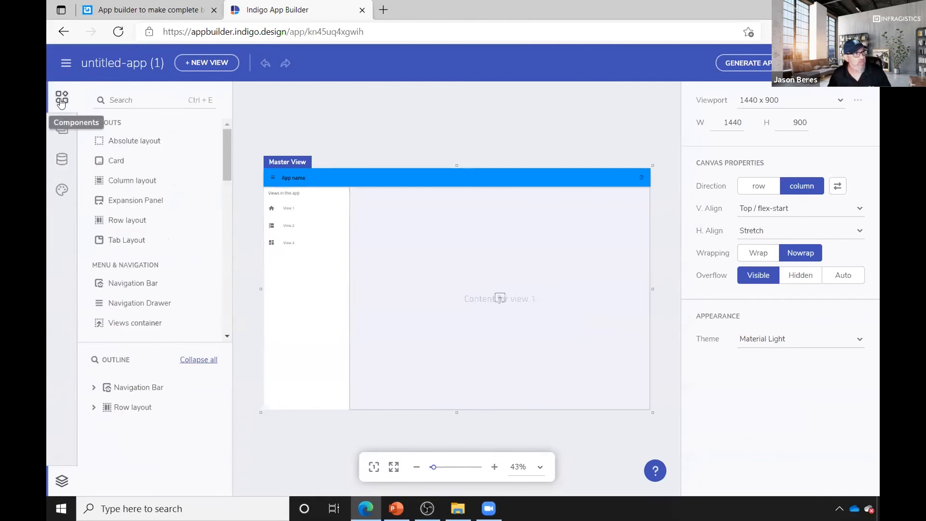
# Delete the "Content for view 1" placeholder text from View 1
pyautogui.click(62, 128)
pyautogui.click(140, 164)
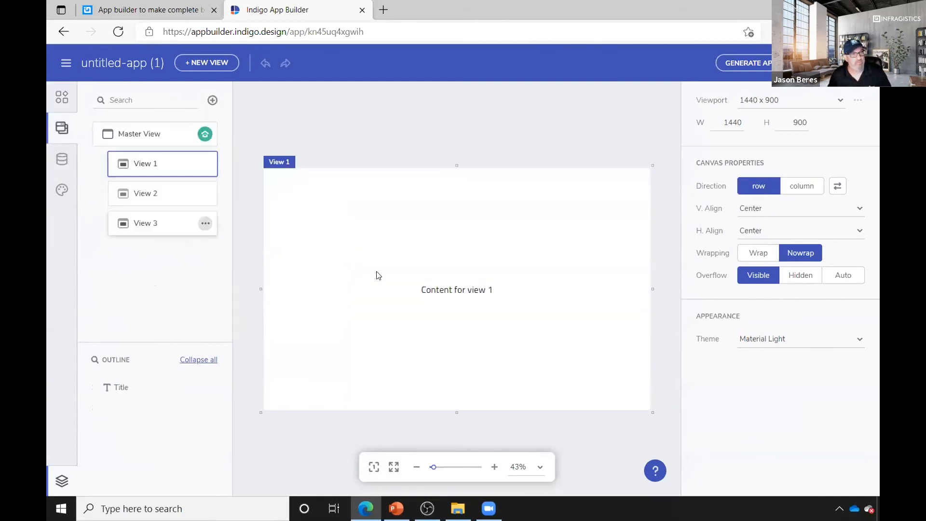
pyautogui.click(454, 290)
pyautogui.press('Delete')
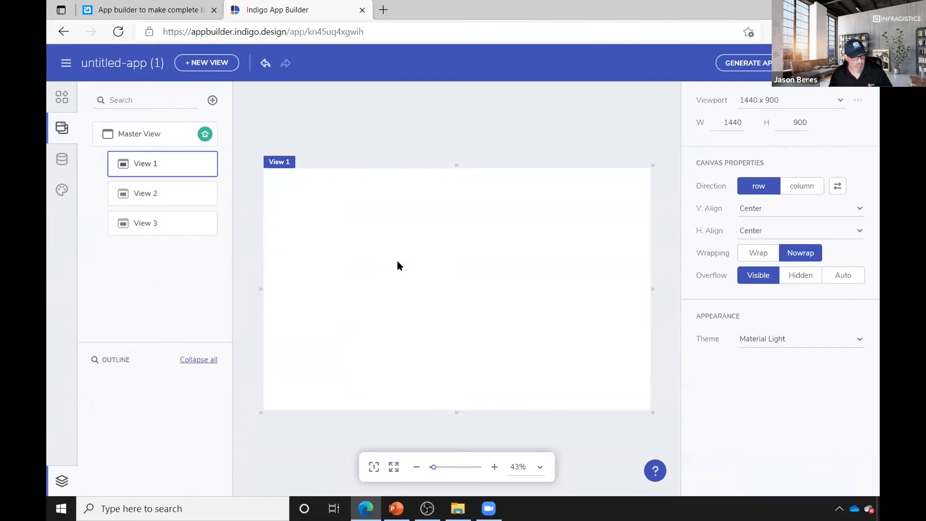
# Add a Grid component to the empty View 1 by searching the components for "grid"
pyautogui.hotkey('ctrl', 'k')
pyautogui.write('grid')
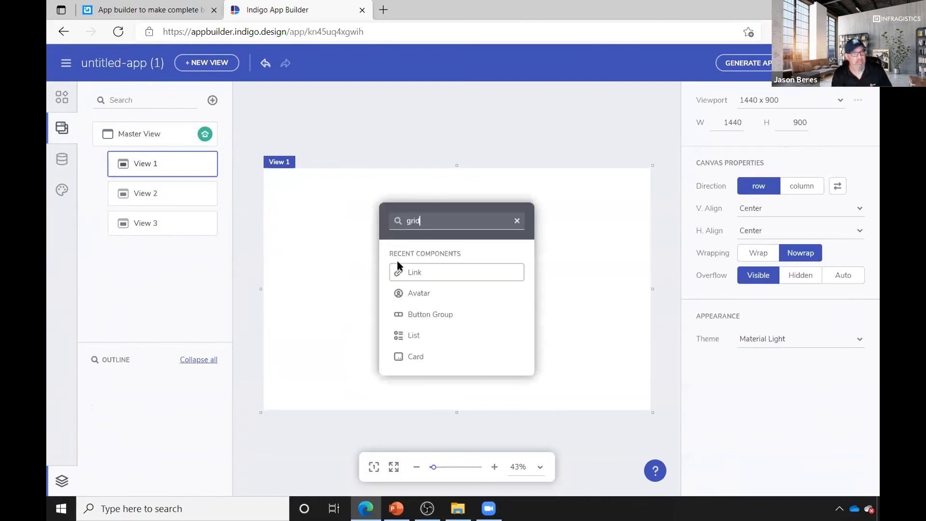
pyautogui.click(416, 273)
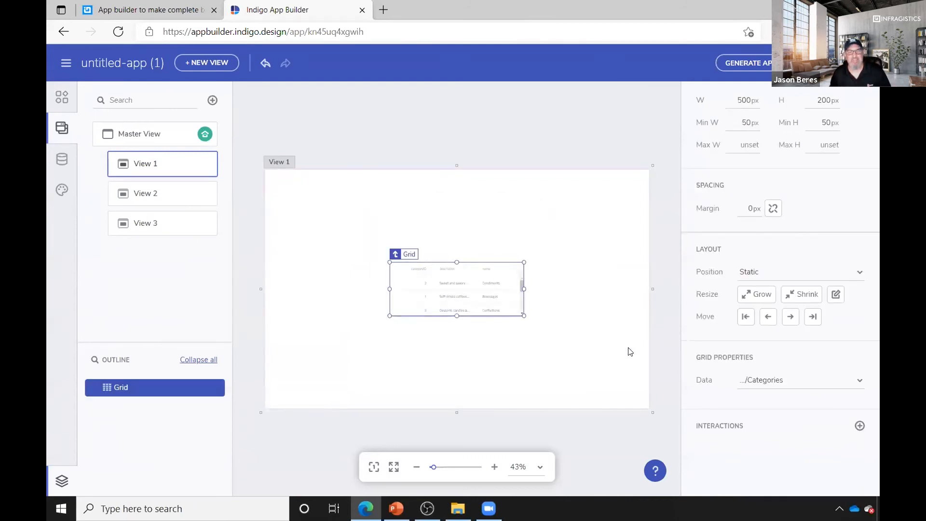
# Bind the grid in View 1 to the Northwind Customers data and enlarge it to about 1235 by 815 px
pyautogui.click(773, 387)
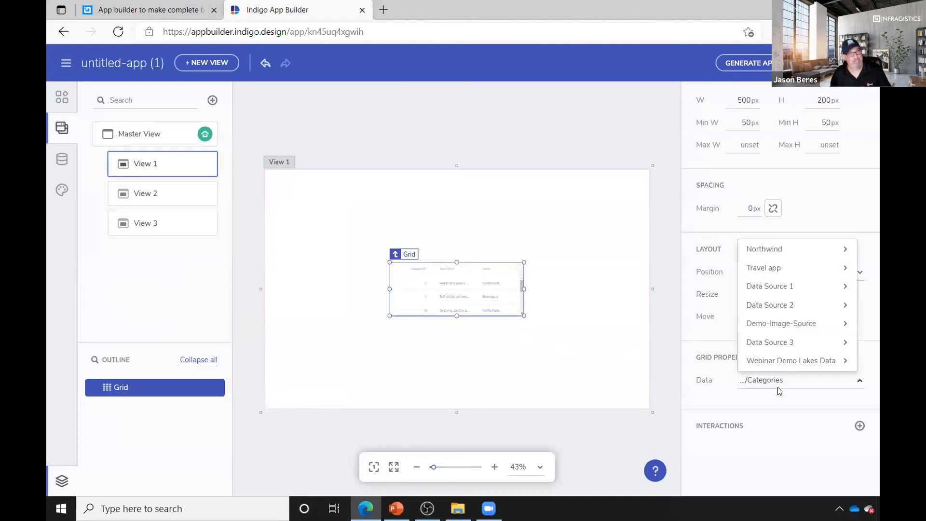
pyautogui.moveTo(785, 260)
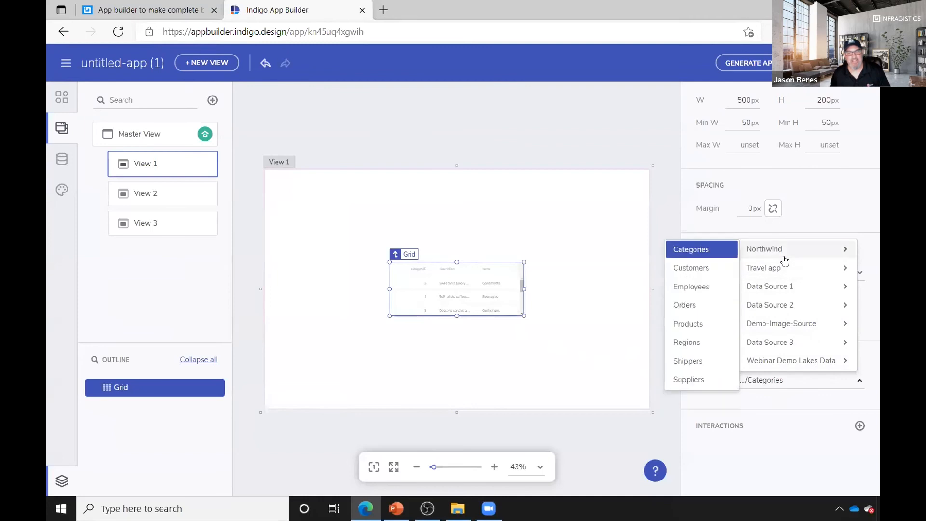
pyautogui.click(703, 270)
pyautogui.moveTo(524, 317); pyautogui.dragTo(721, 481)
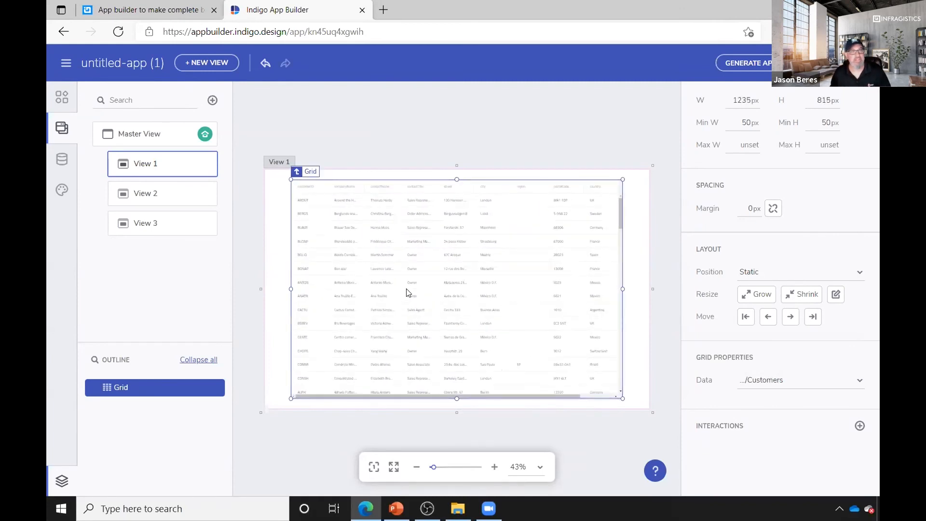
# Preview the app, scroll through the customer grid rows and collapse the navigation drawer
pyautogui.click(826, 63)
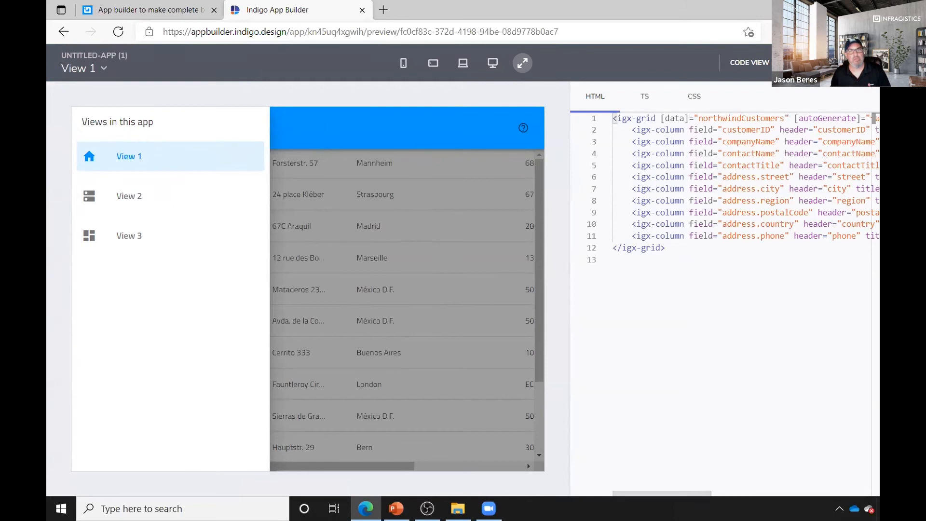
pyautogui.scroll(-10, 497, 265)
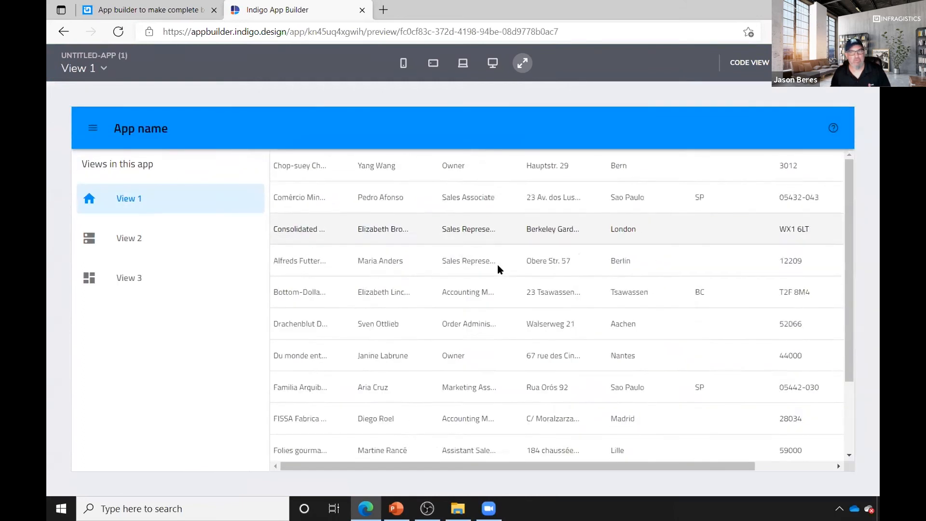
pyautogui.scroll(-5, 499, 272)
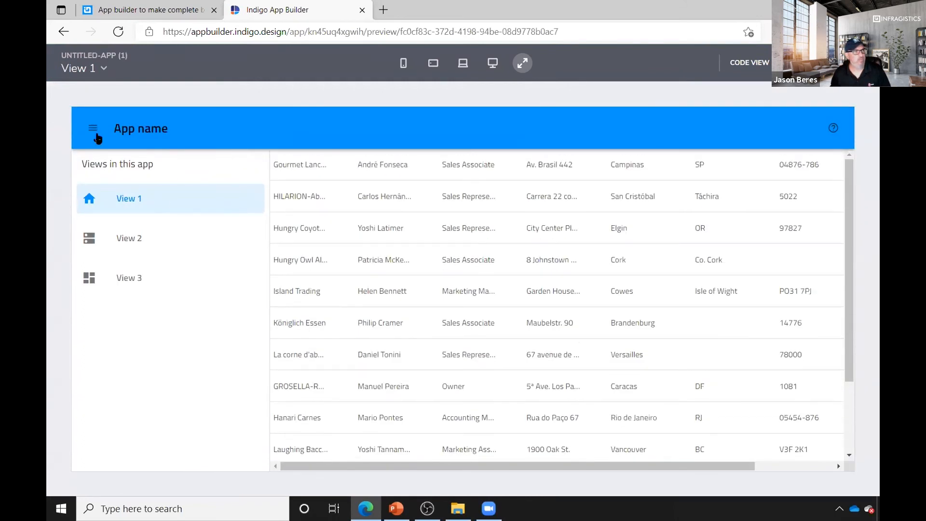
pyautogui.click(95, 129)
pyautogui.scroll(-10, 534, 320)
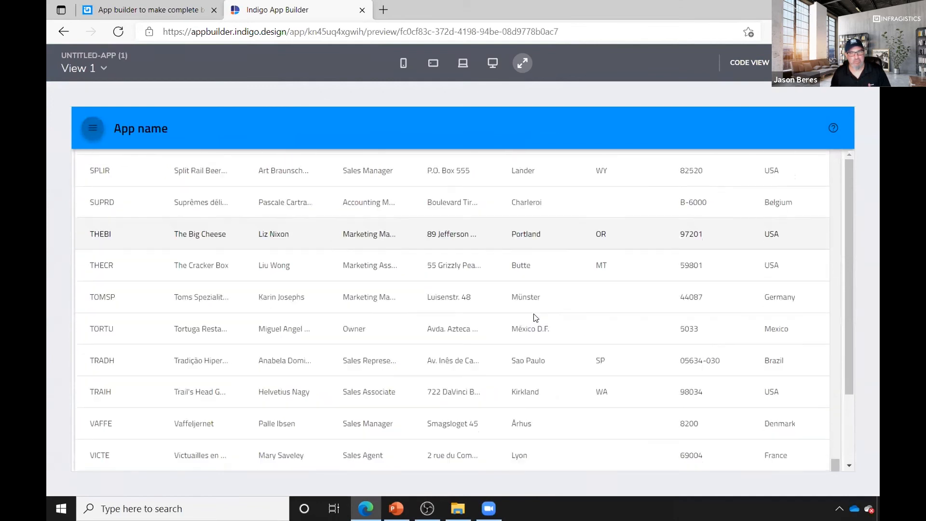
pyautogui.scroll(20, 535, 318)
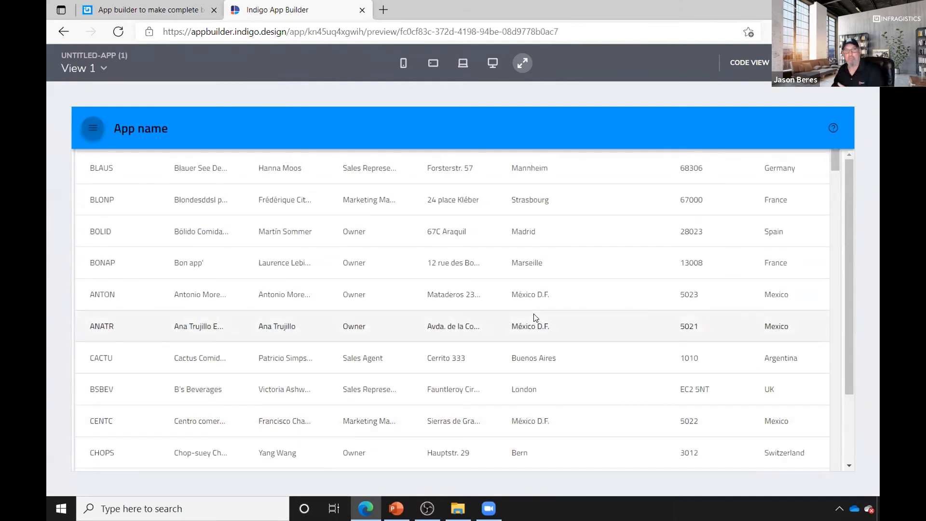
# Examine the generated HTML and TypeScript code of View 1, including the grid's data binding and ngOnInit, and return to the designer
pyautogui.click(750, 62)
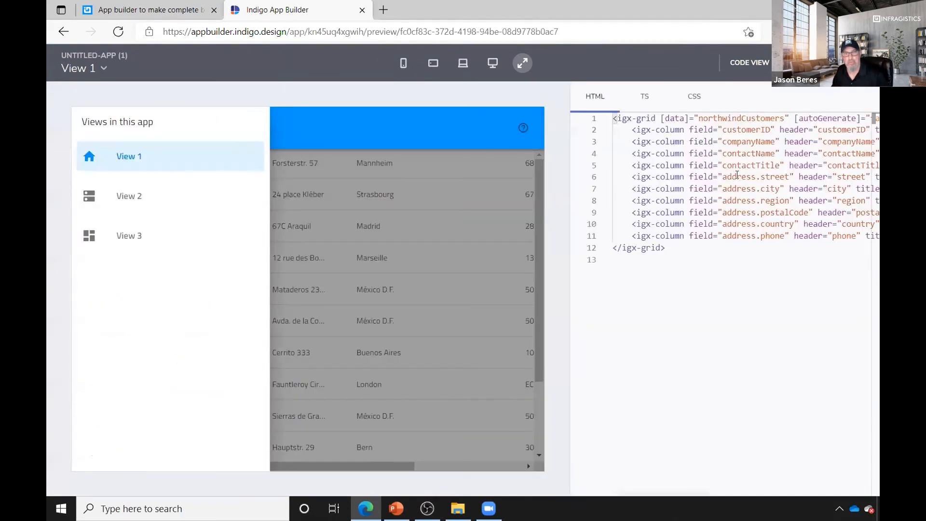
pyautogui.moveTo(691, 245); pyautogui.dragTo(606, 114)
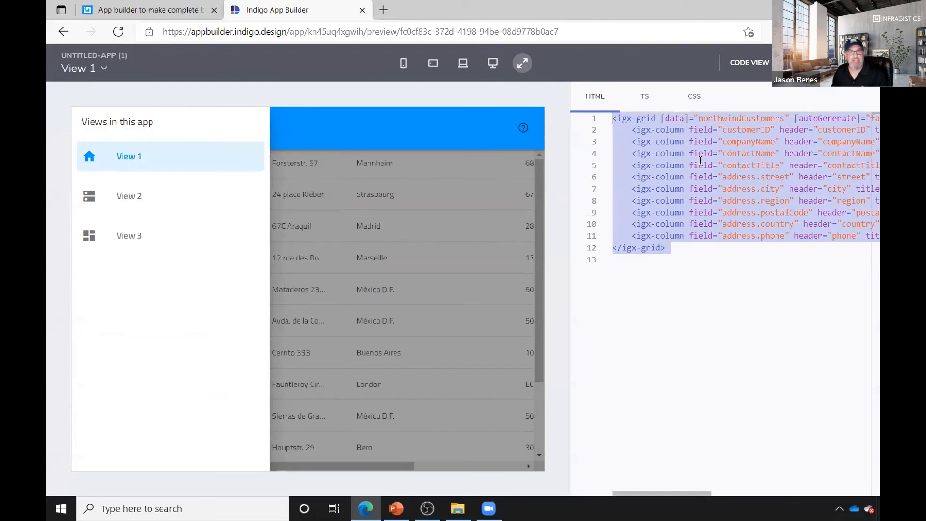
pyautogui.doubleClick(727, 118)
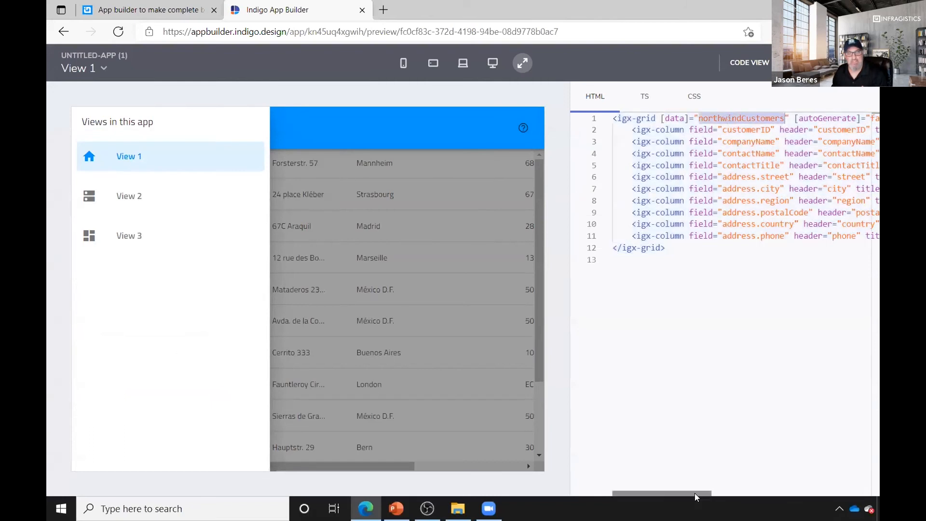
pyautogui.moveTo(694, 493); pyautogui.dragTo(646, 496)
pyautogui.click(645, 97)
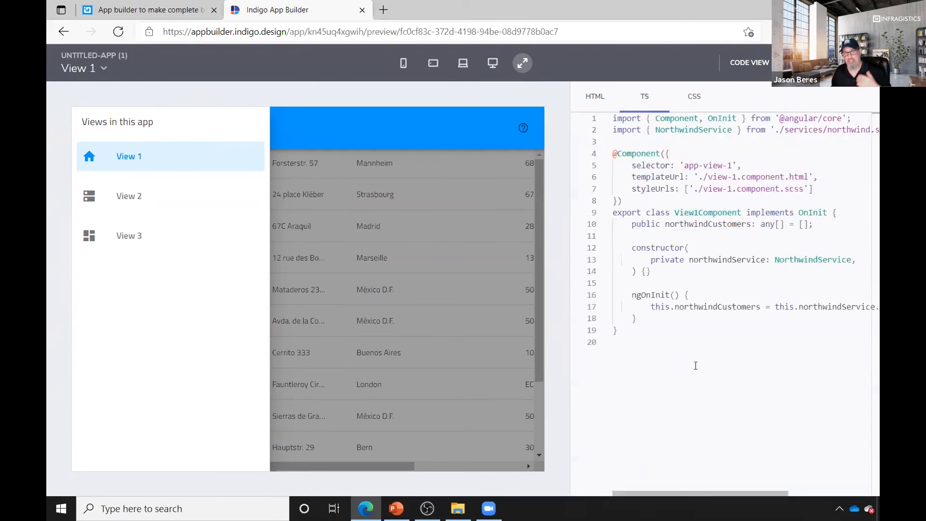
pyautogui.moveTo(626, 295); pyautogui.dragTo(635, 328)
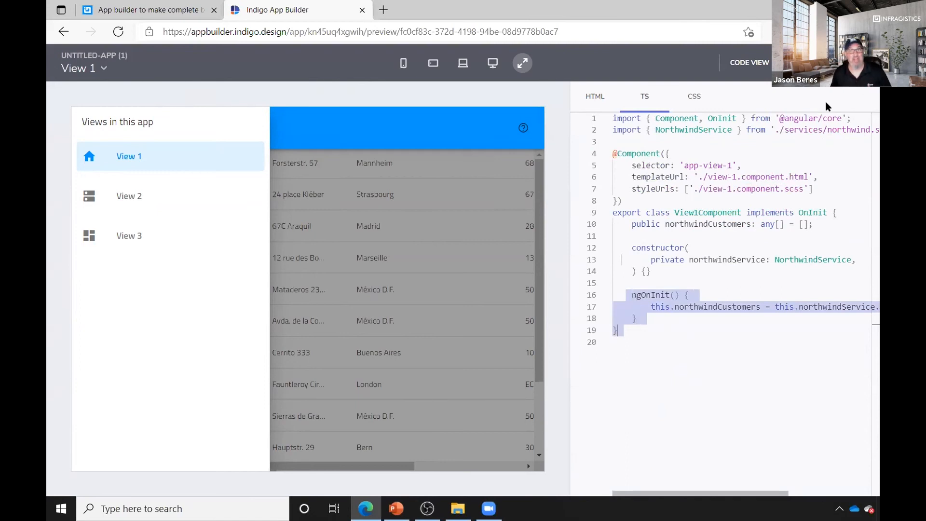
pyautogui.click(859, 63)
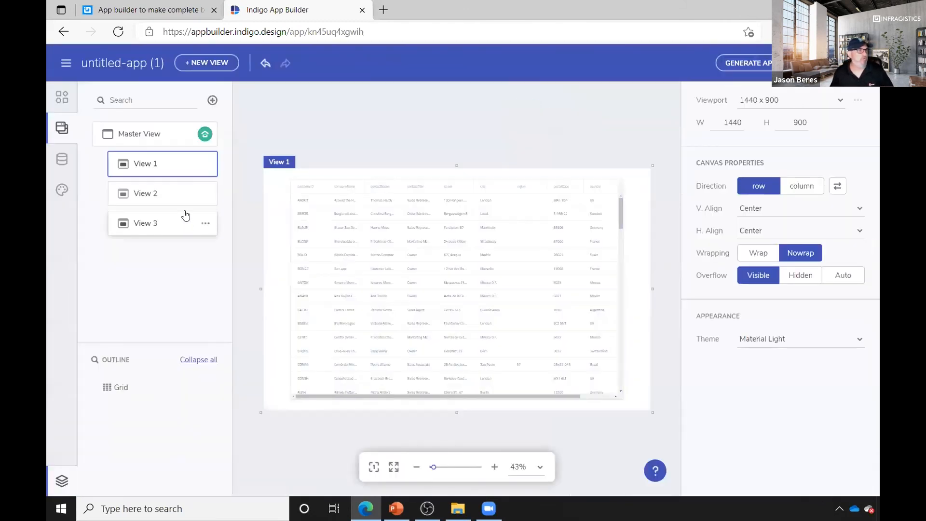
# Delete the "Content for view 2" placeholder text from View 2
pyautogui.click(187, 199)
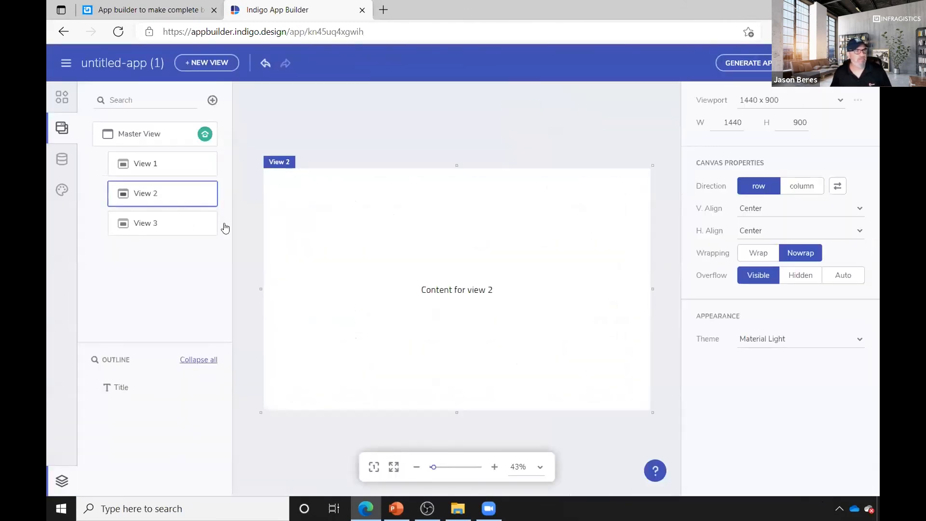
pyautogui.click(460, 293)
pyautogui.press('Delete')
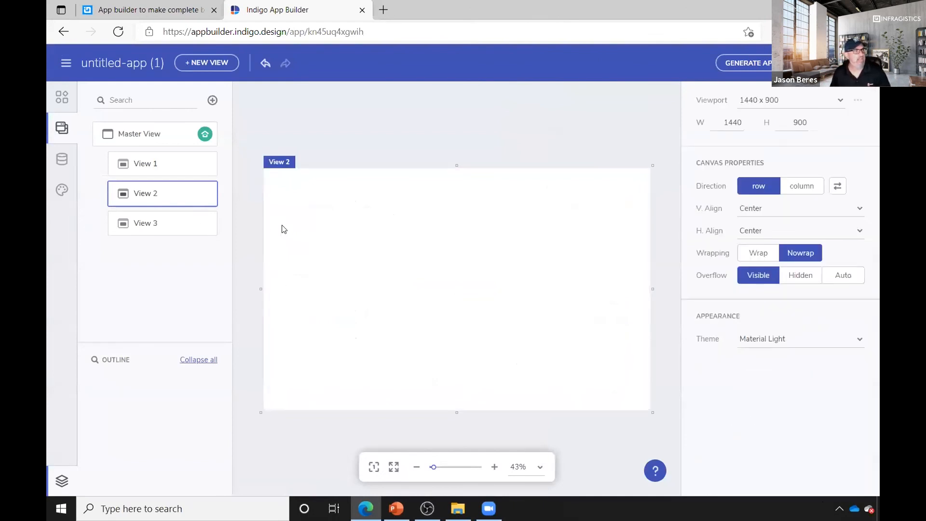
# Add a List component to the empty View 2 by searching for "list", and display the component library
pyautogui.hotkey('ctrl', 'e')
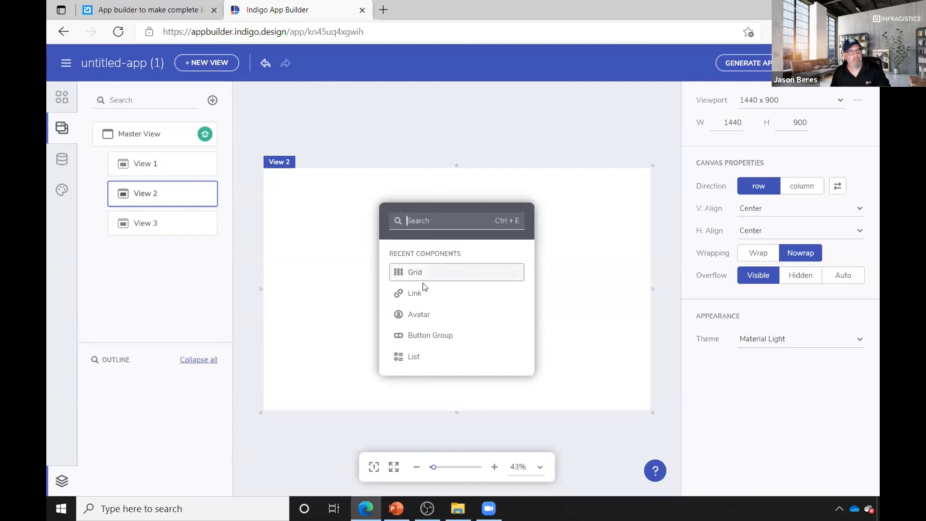
pyautogui.write('list')
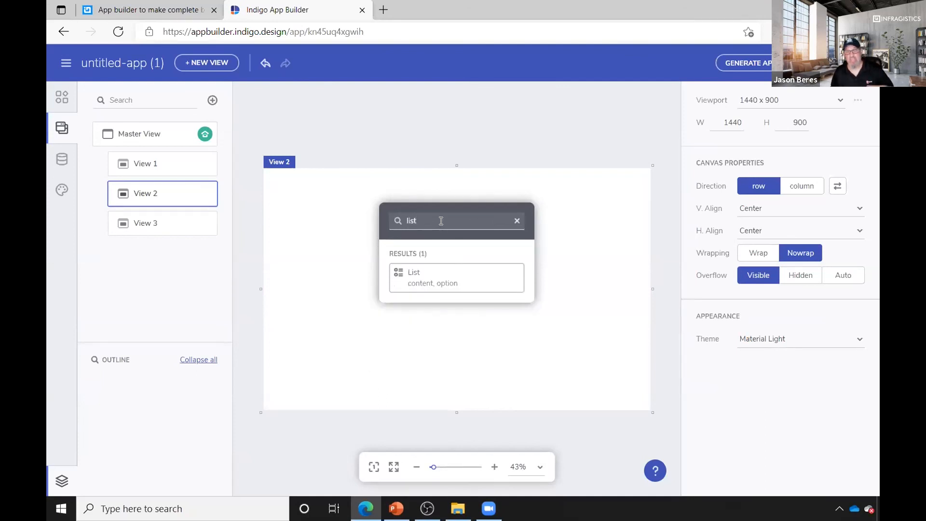
pyautogui.click(437, 275)
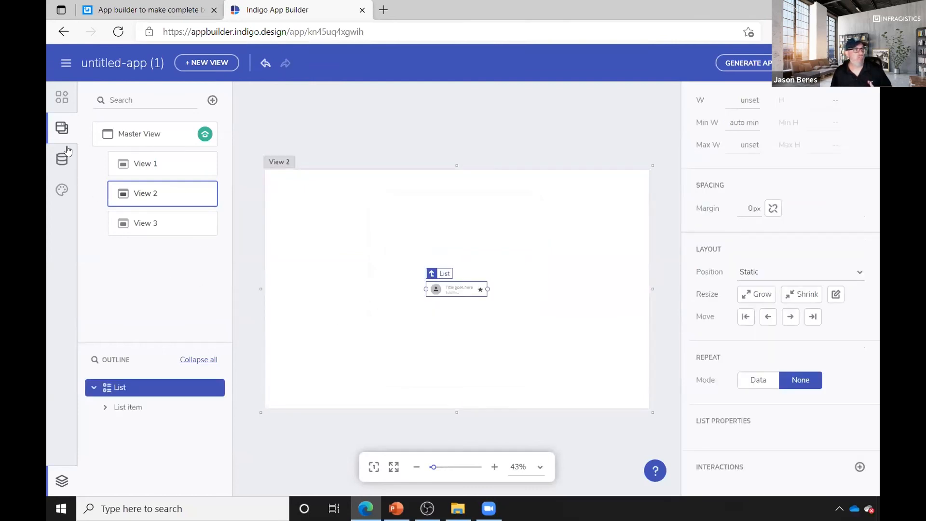
pyautogui.click(62, 96)
pyautogui.moveTo(229, 152); pyautogui.dragTo(210, 117)
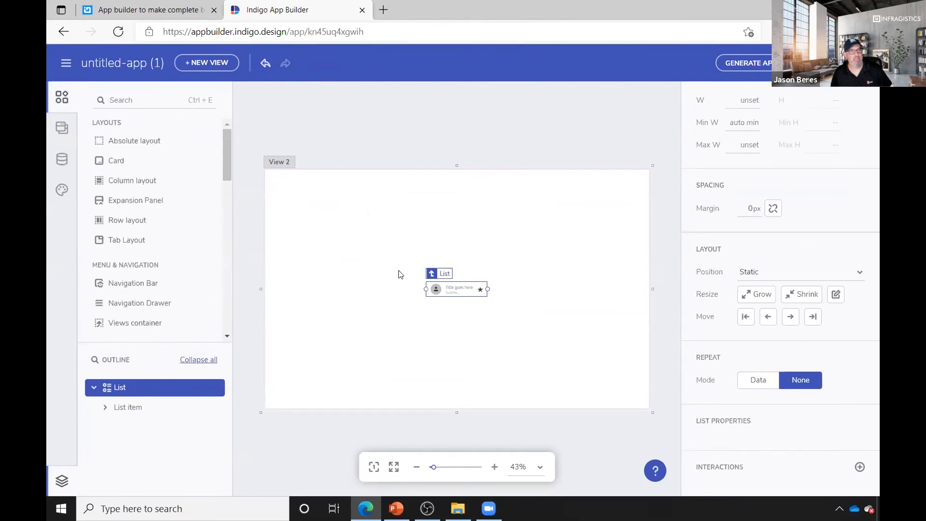
# Set the list item's repeat mode to Data, using the Employees table of the Northwind source
pyautogui.click(449, 288)
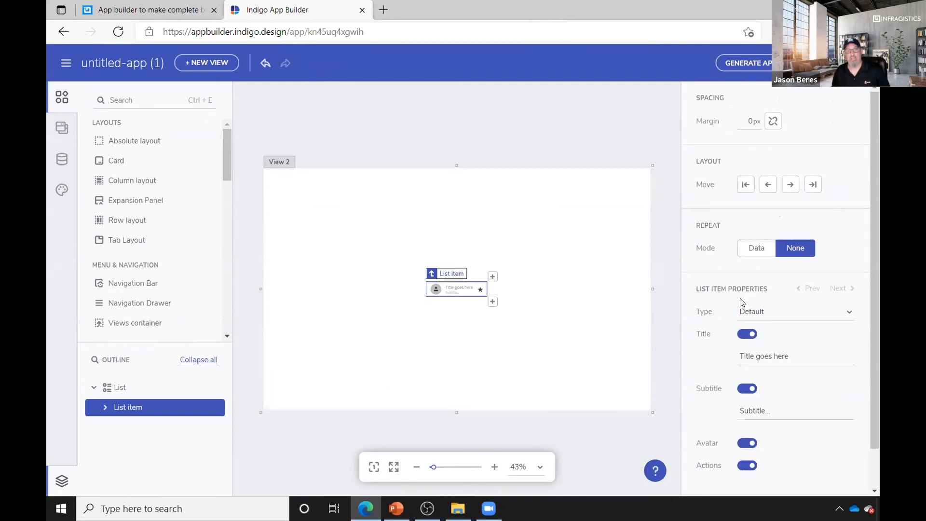
pyautogui.click(755, 248)
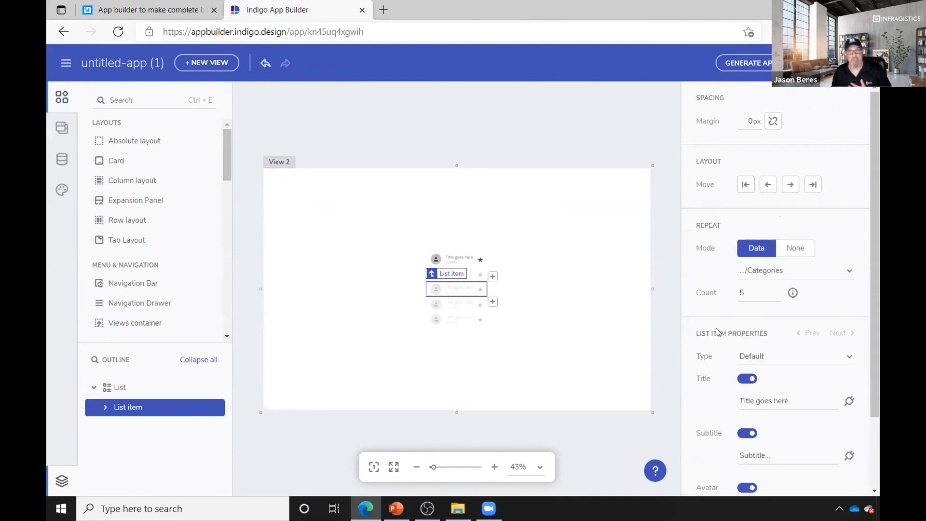
pyautogui.click(850, 272)
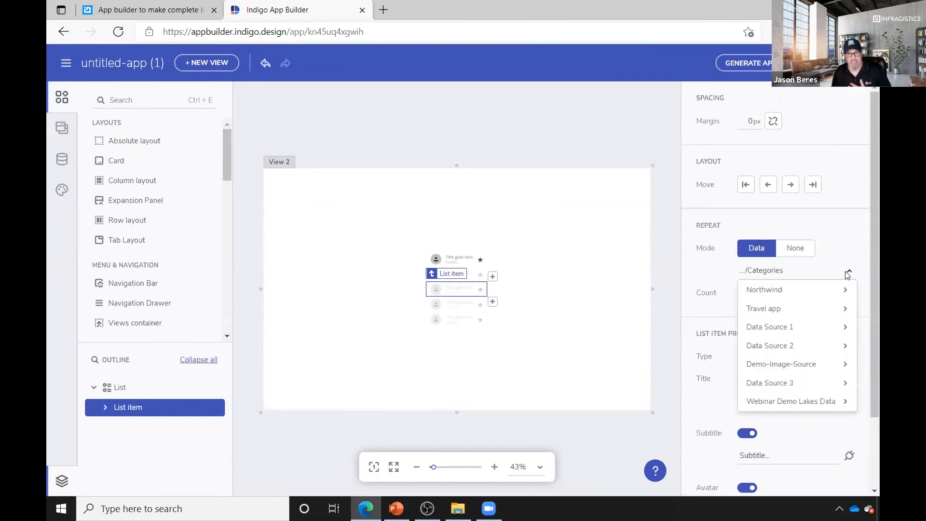
pyautogui.moveTo(796, 403)
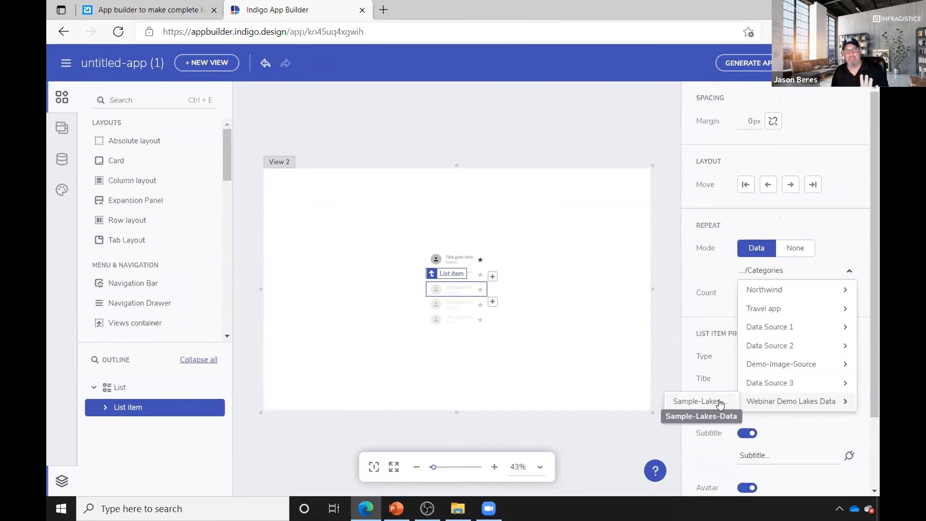
pyautogui.moveTo(784, 293)
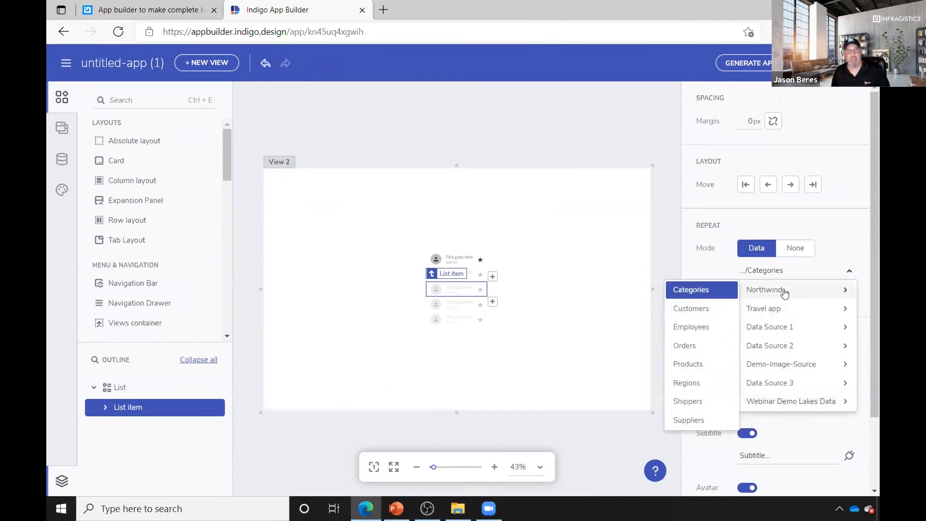
pyautogui.click(689, 329)
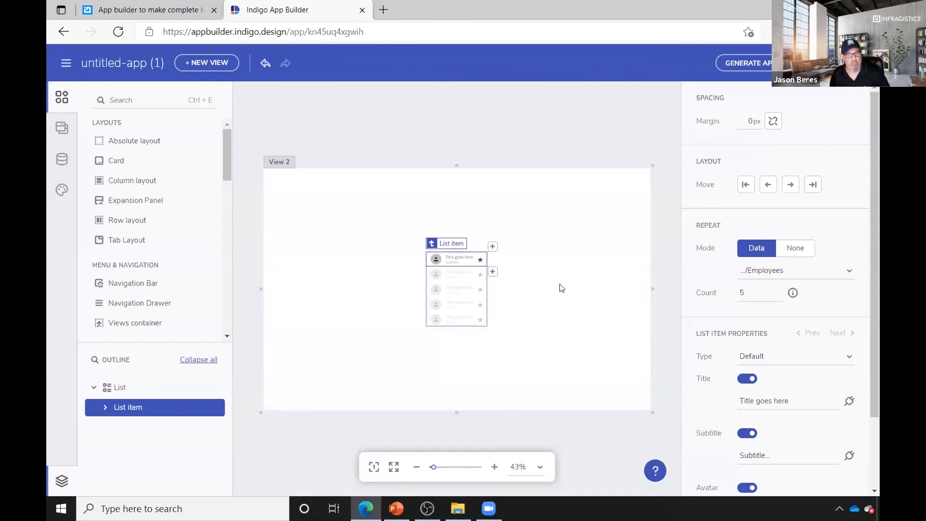
# Bind the list item's title to the lastName field and its subtitle to the firstName field
pyautogui.click(495, 467)
pyautogui.click(494, 466)
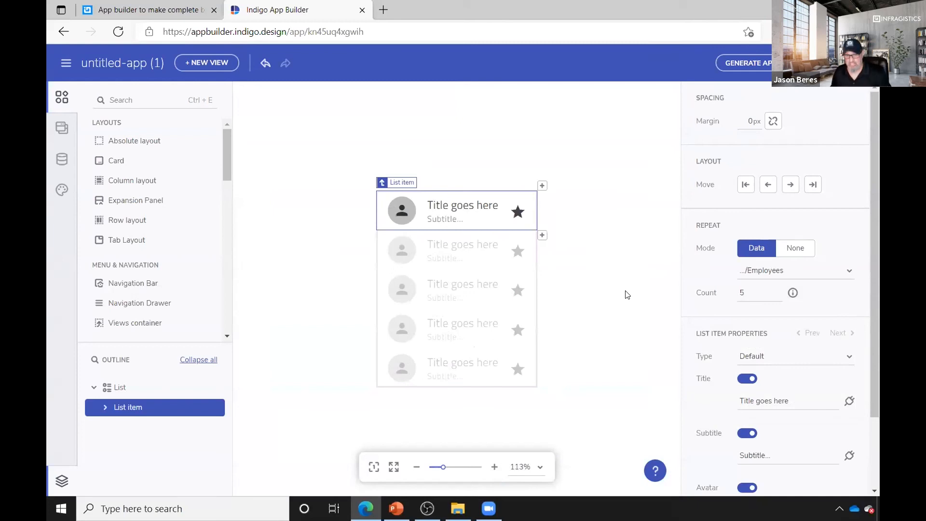
pyautogui.moveTo(875, 312); pyautogui.dragTo(864, 381)
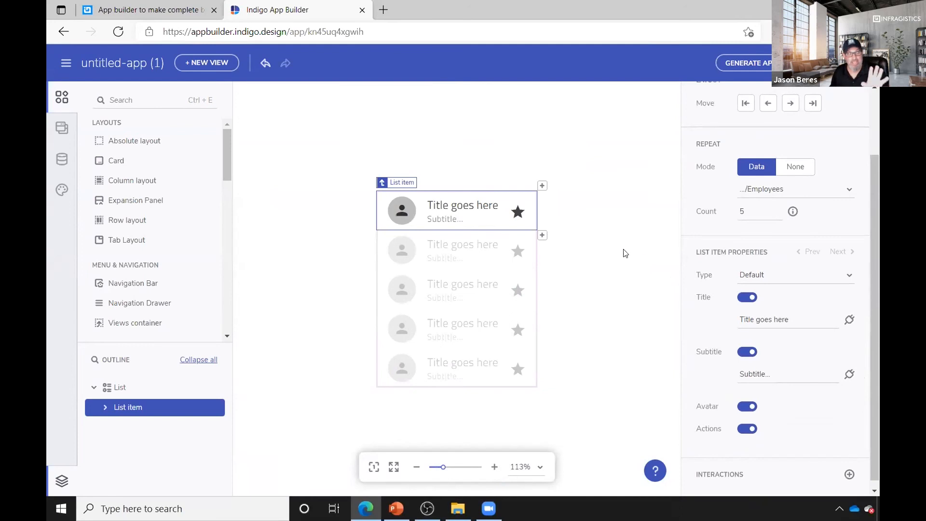
pyautogui.click(850, 320)
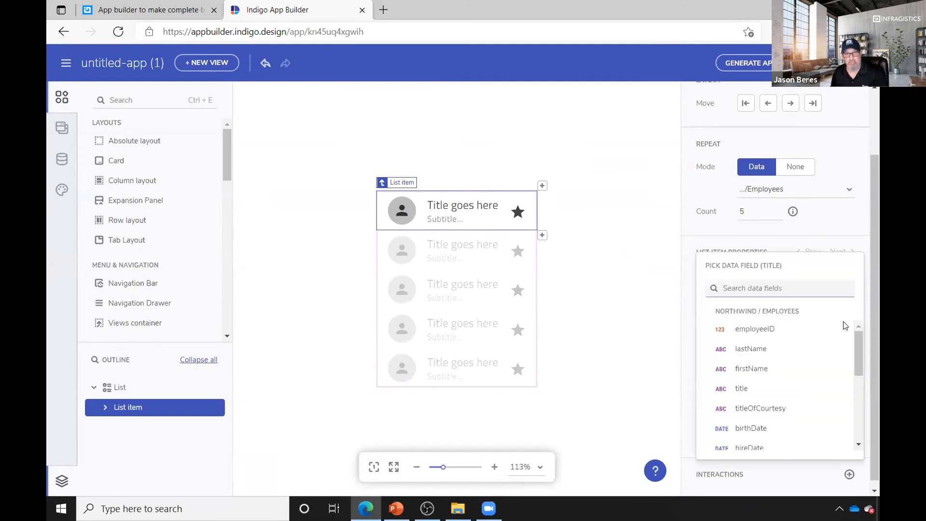
pyautogui.click(828, 229)
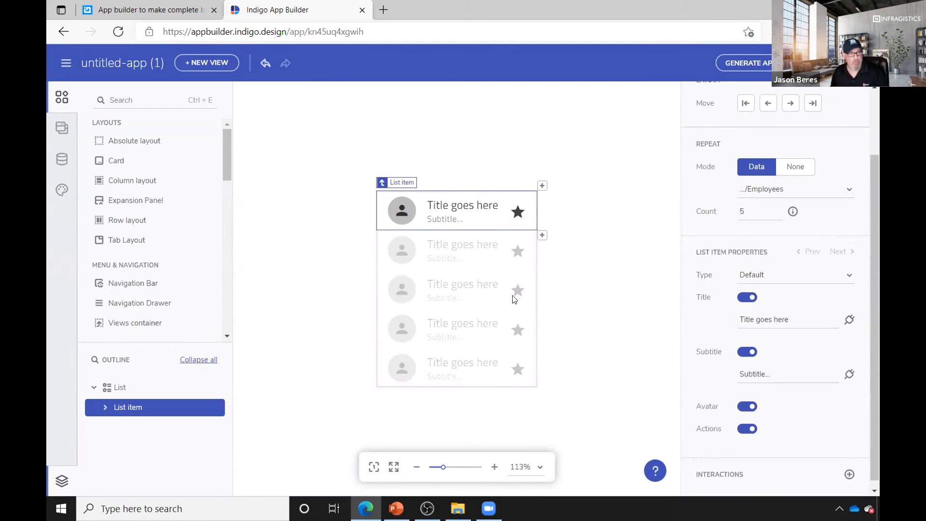
pyautogui.click(848, 321)
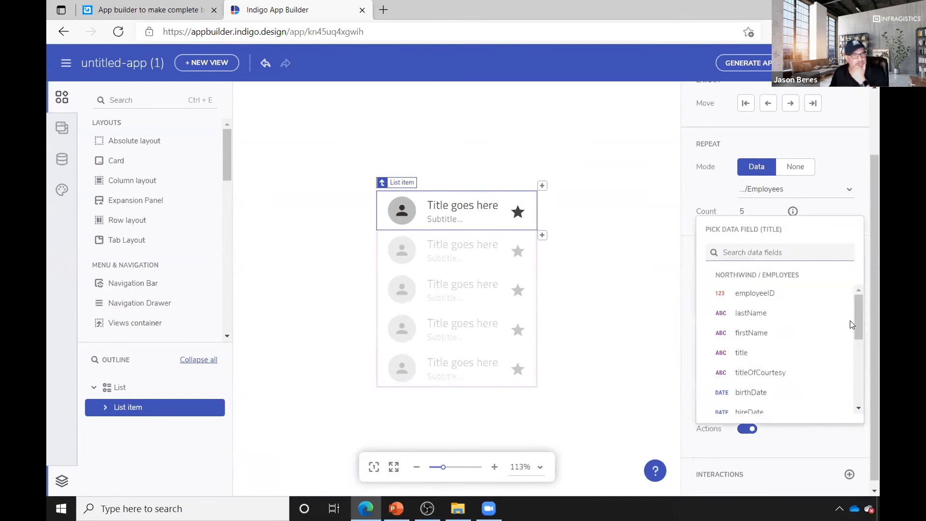
pyautogui.click(755, 314)
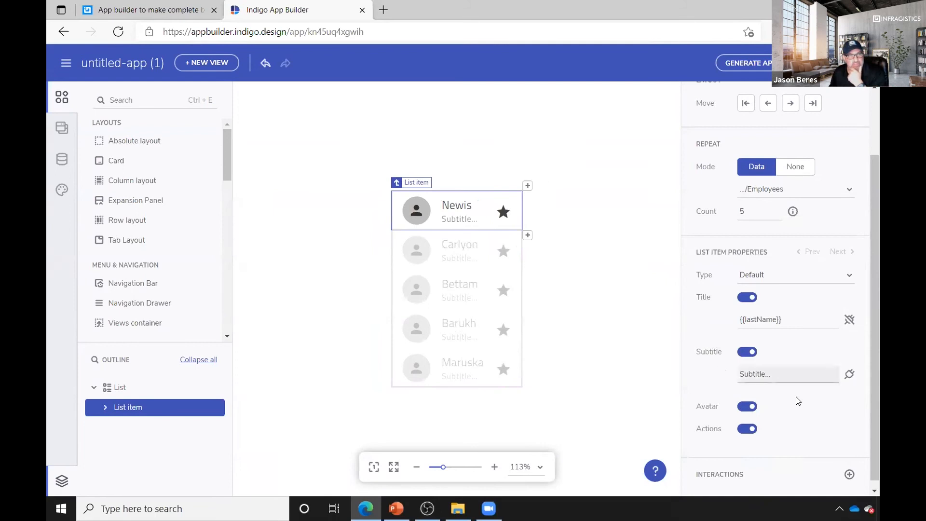
pyautogui.click(851, 375)
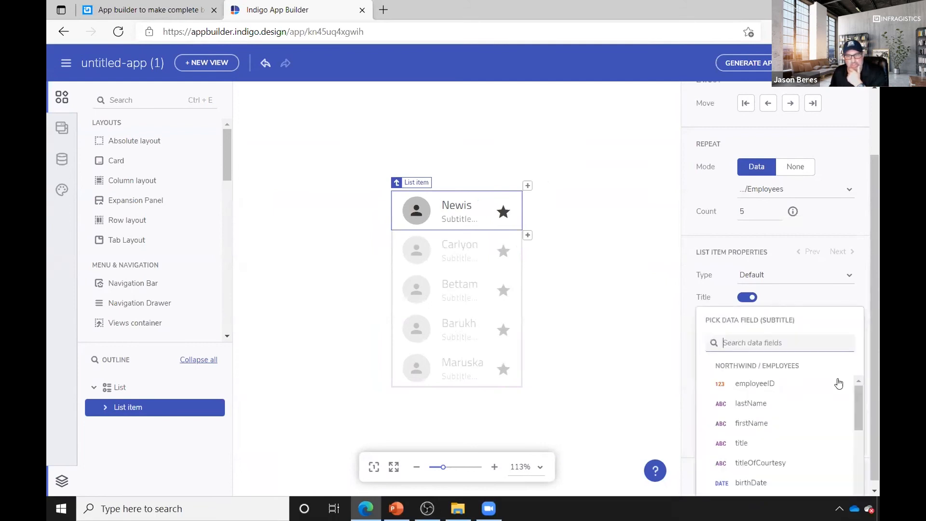
pyautogui.click(760, 420)
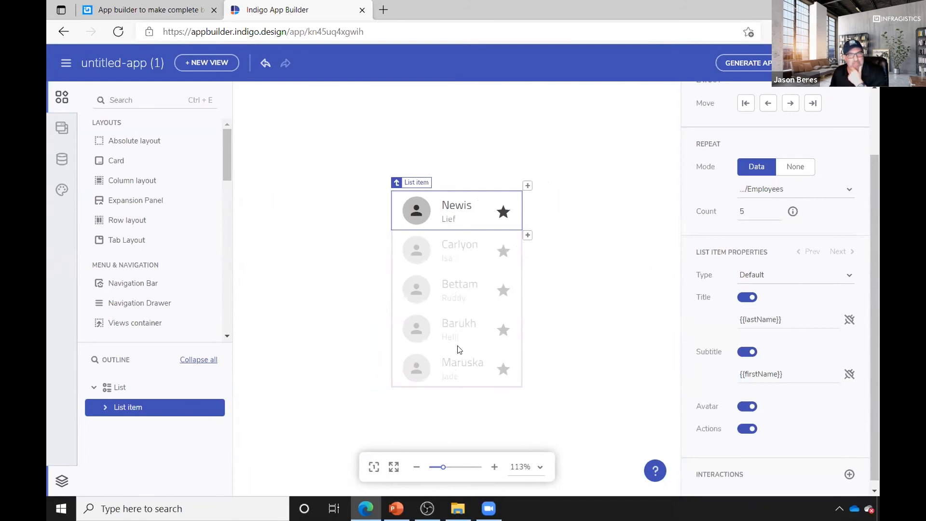
# Try a repeat count of 9 for the list item and set the count back to 5
pyautogui.doubleClick(753, 211)
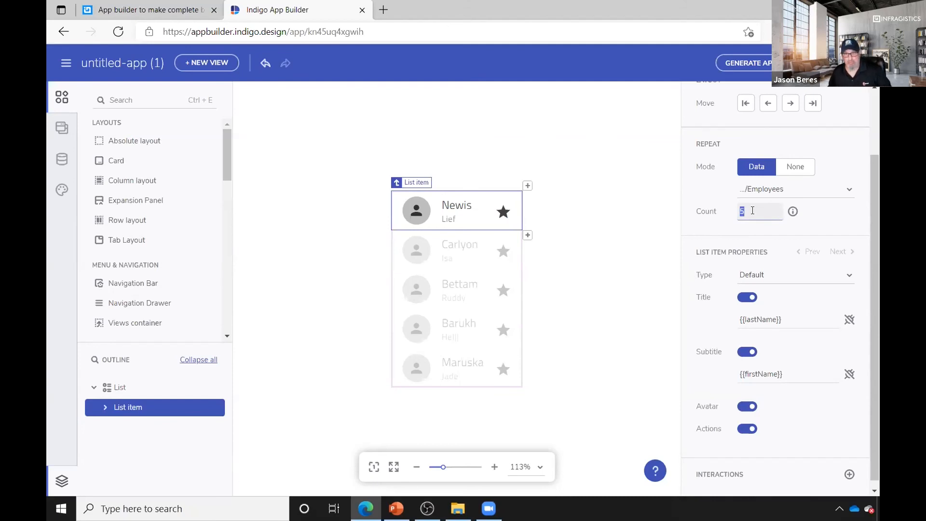
pyautogui.write('9')
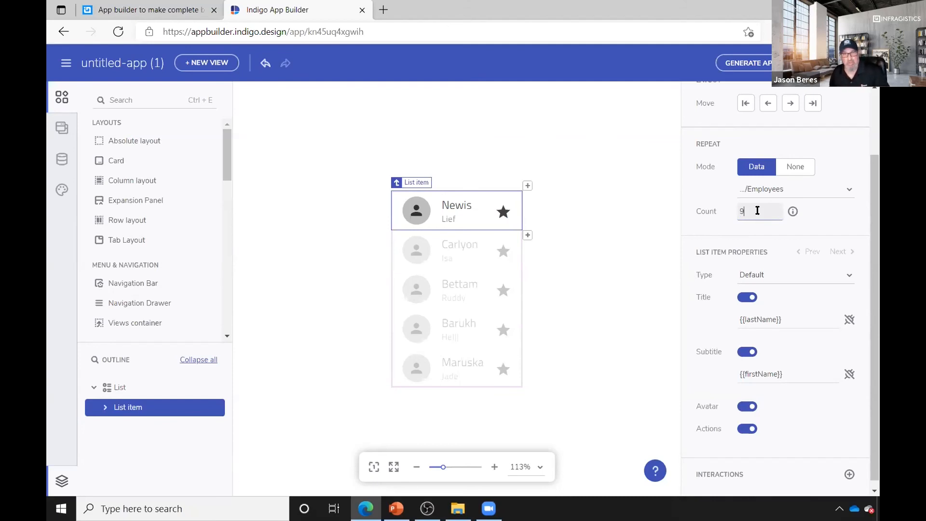
pyautogui.click(768, 278)
pyautogui.doubleClick(757, 207)
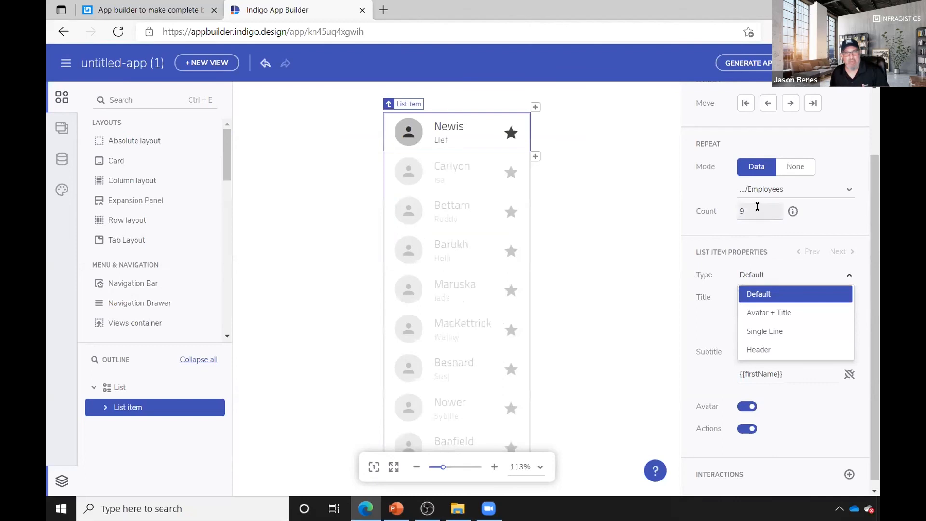
pyautogui.write('5')
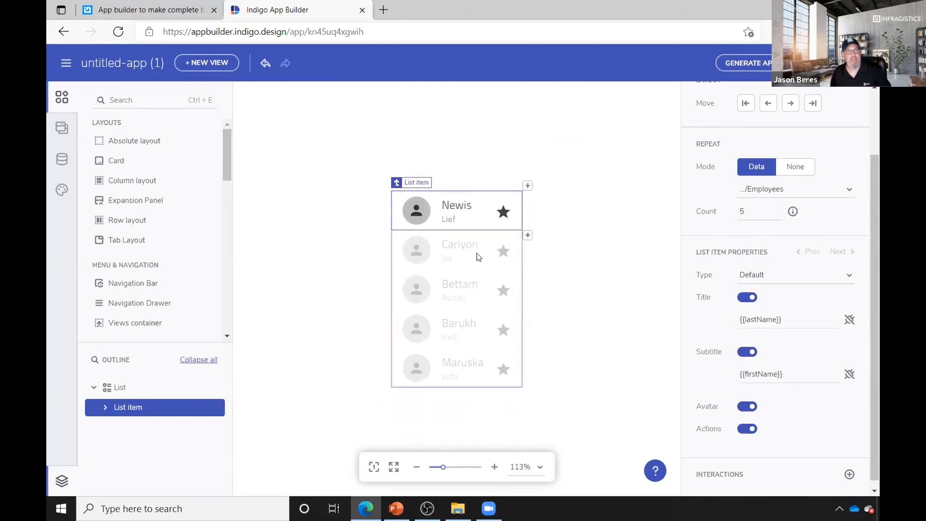
# Change the list item's avatar type to Image and bind its image URL to the avatarUrl field
pyautogui.click(421, 212)
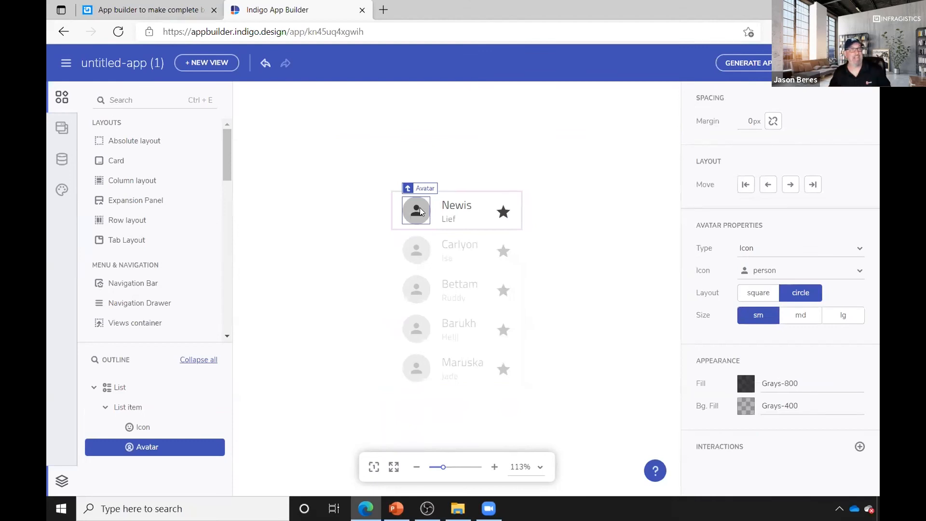
pyautogui.click(414, 258)
pyautogui.click(424, 200)
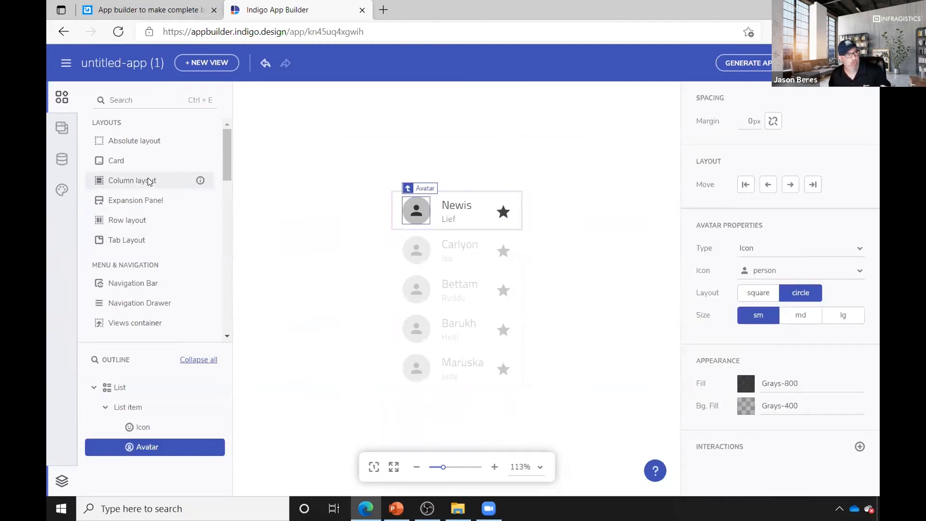
pyautogui.click(800, 247)
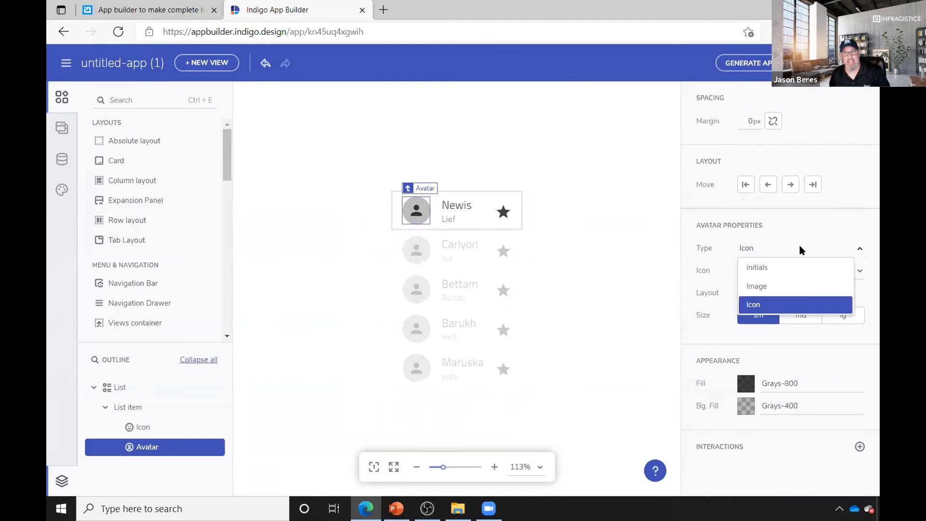
pyautogui.click(786, 285)
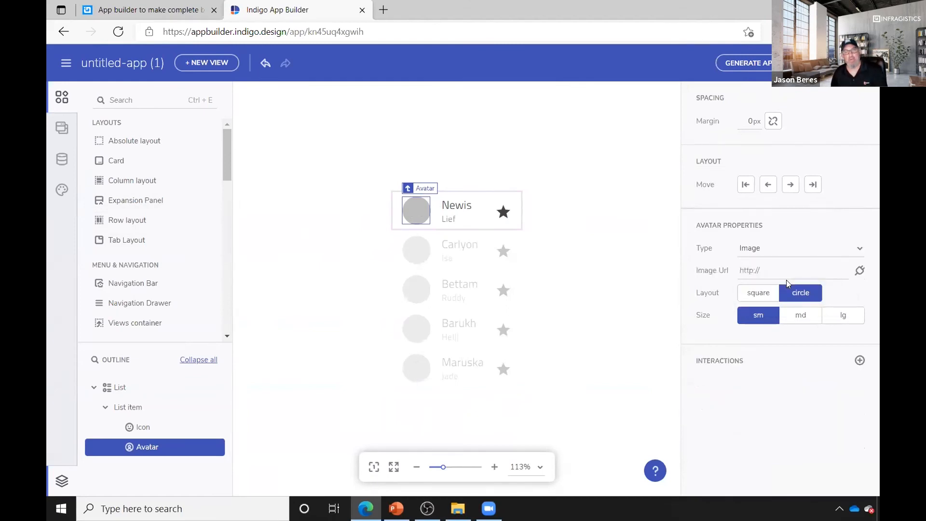
pyautogui.click(860, 271)
pyautogui.moveTo(859, 297); pyautogui.dragTo(865, 373)
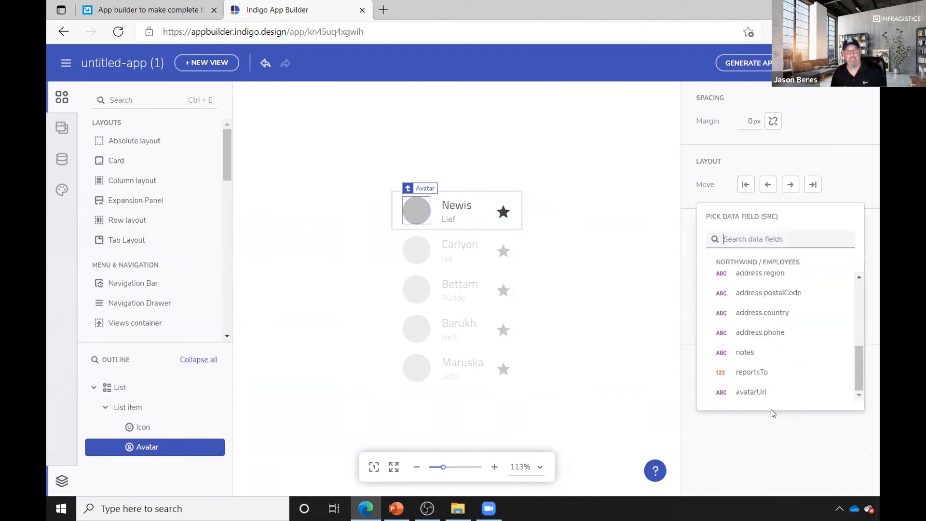
pyautogui.click(749, 393)
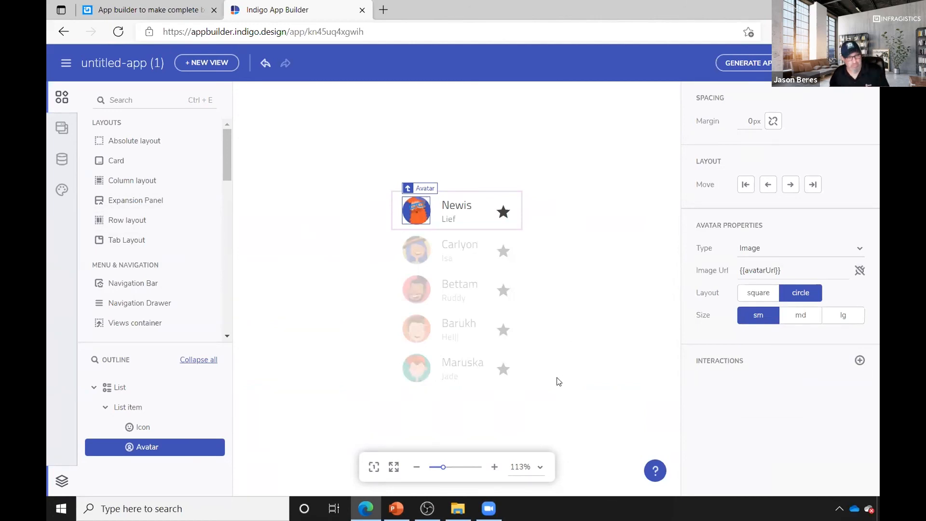
# Delete the whole employees list from View 2
pyautogui.click(434, 467)
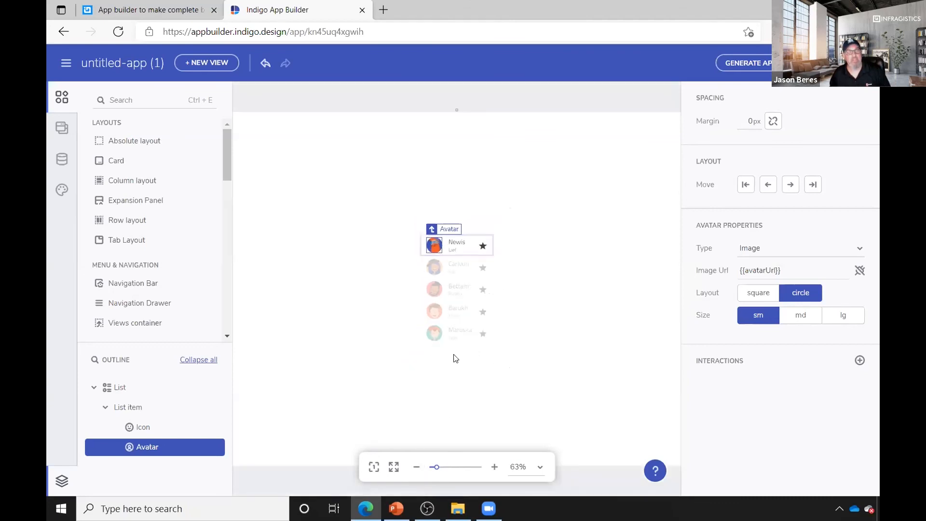
pyautogui.click(453, 326)
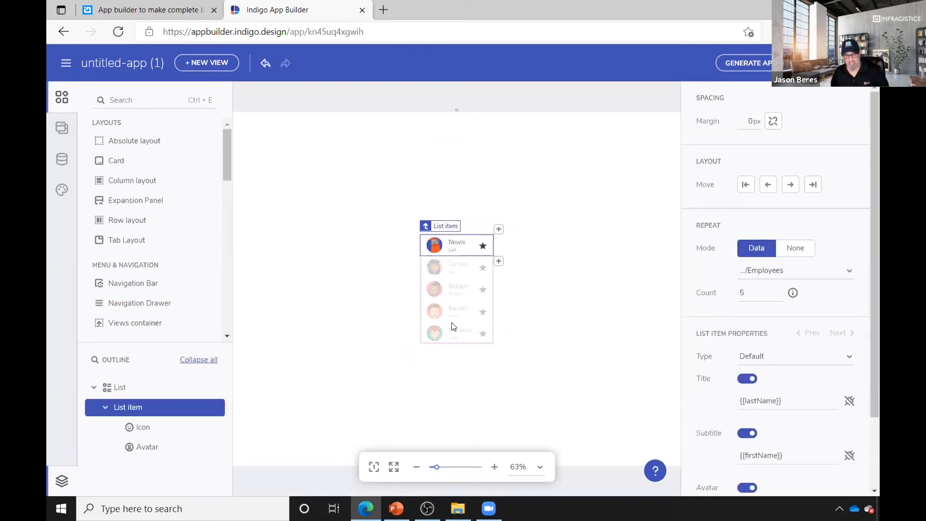
pyautogui.moveTo(580, 175); pyautogui.dragTo(416, 405)
pyautogui.press('Delete')
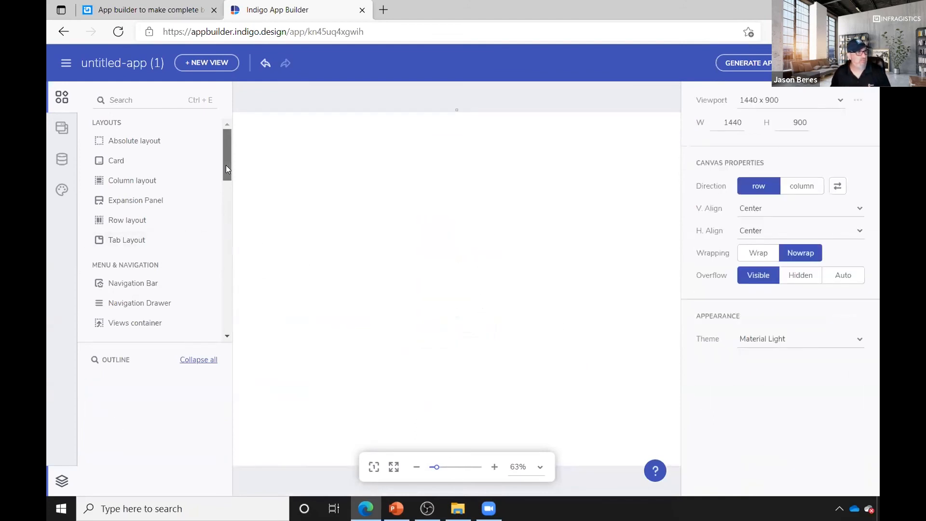
# Add a Card component to the empty View 2 canvas
pyautogui.scroll(-3, 226, 165)
pyautogui.scroll(3, 225, 171)
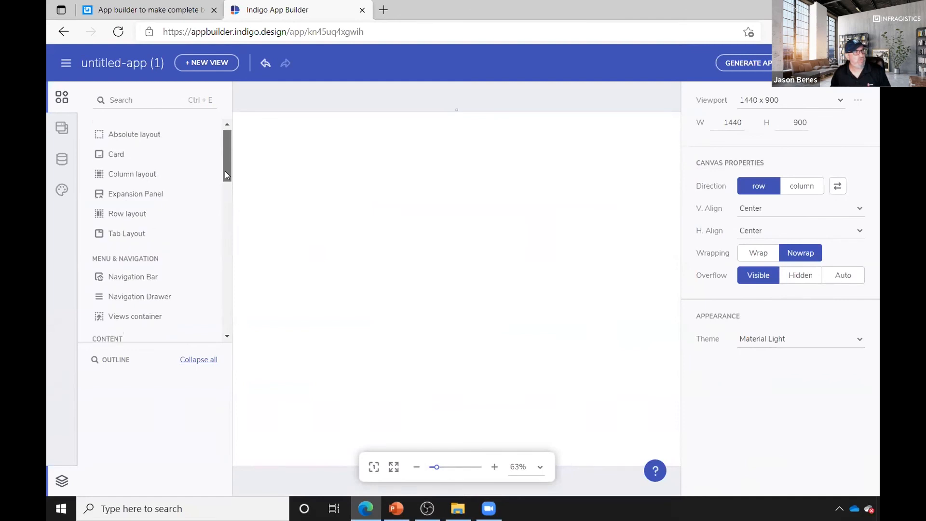
pyautogui.scroll(-1, 225, 170)
pyautogui.scroll(1, 225, 164)
pyautogui.moveTo(140, 162); pyautogui.dragTo(297, 192)
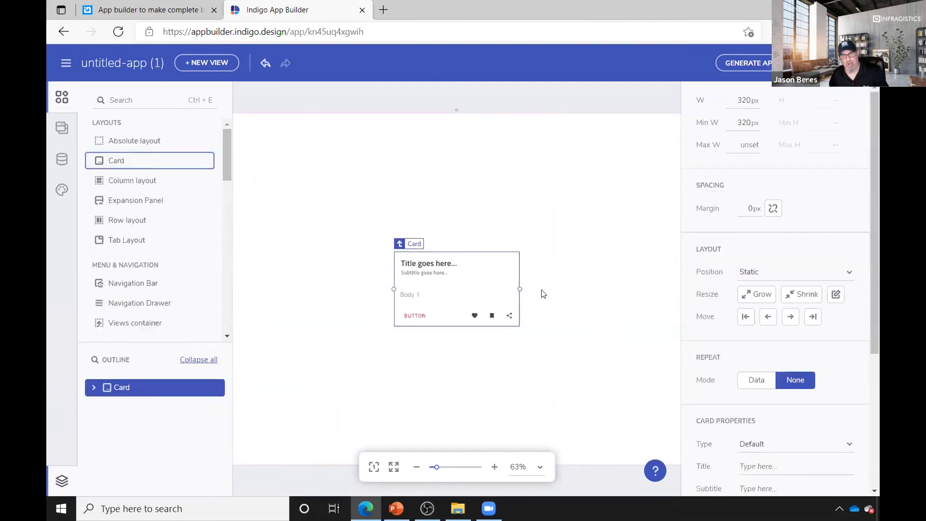
# Set the card's repeat mode to Data, using Sample-Lakes-Data from the Webinar Demo Lakes Data source
pyautogui.scroll(-4, 748, 355)
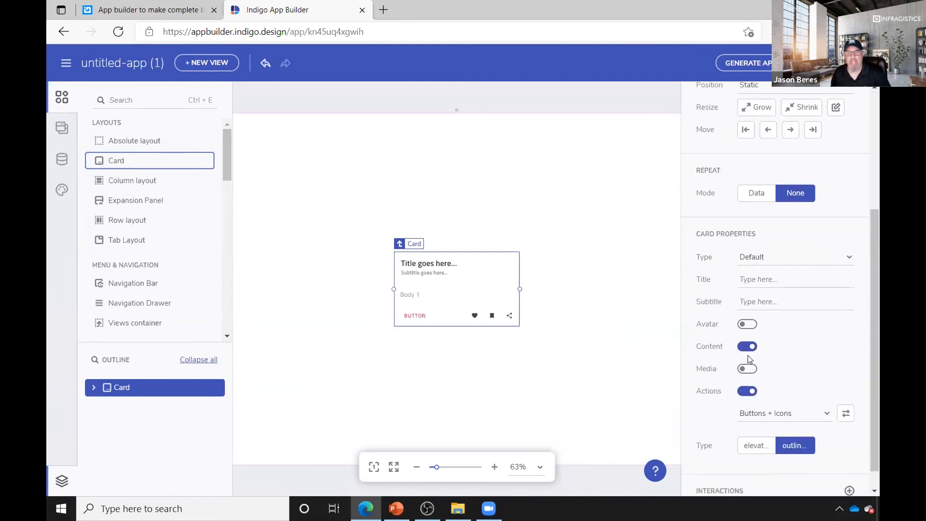
pyautogui.click(750, 200)
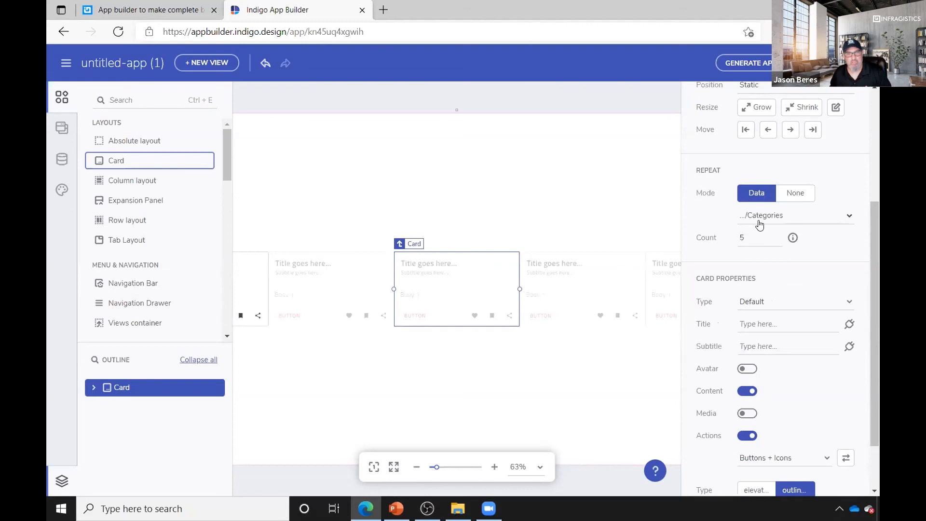
pyautogui.click(803, 220)
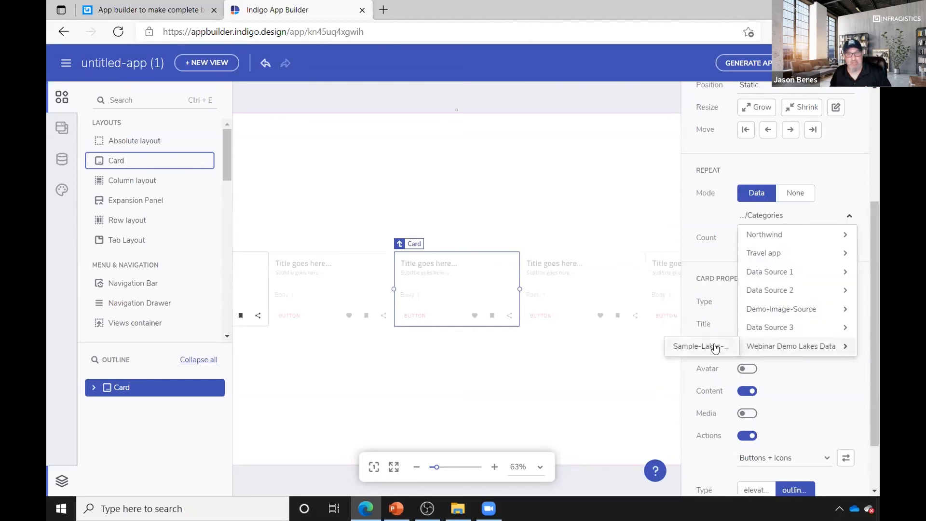
pyautogui.click(718, 347)
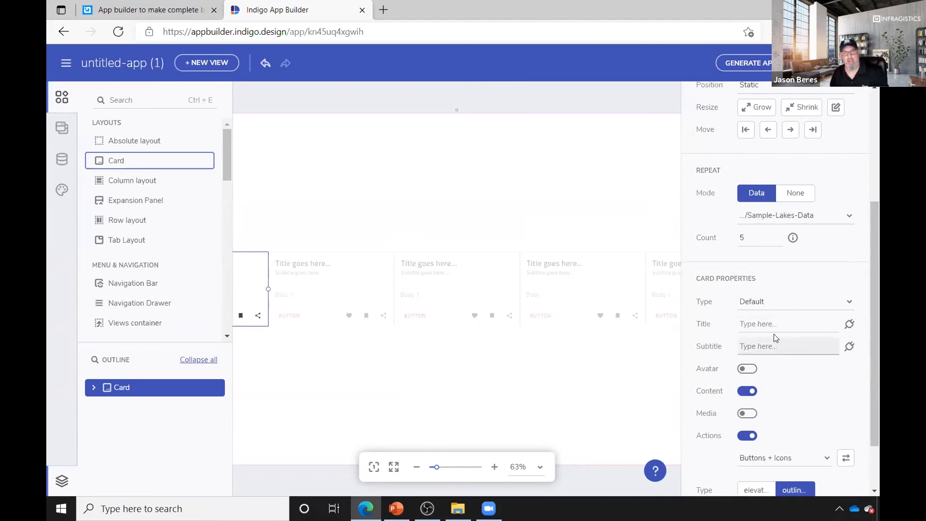
# Try the card with its avatar enabled and with the Social, Media-column, Actions-column and Default types
pyautogui.click(749, 369)
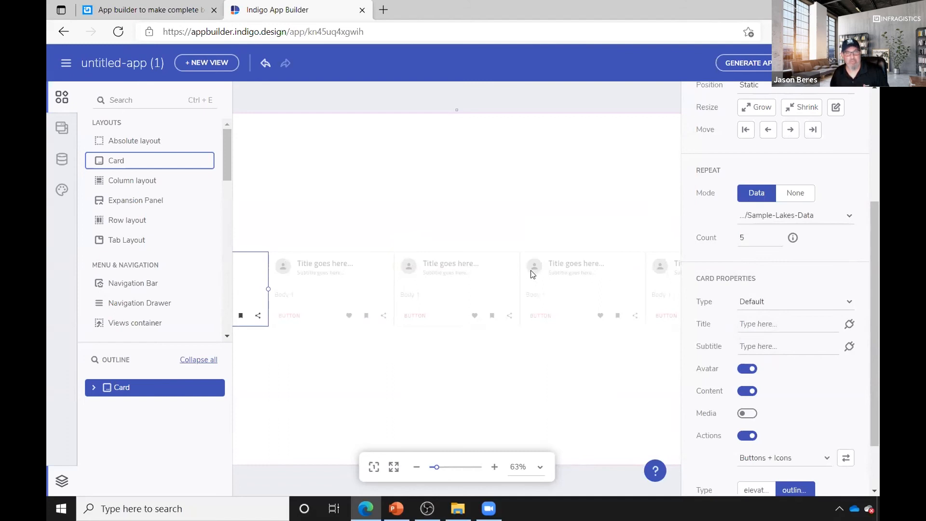
pyautogui.click(835, 303)
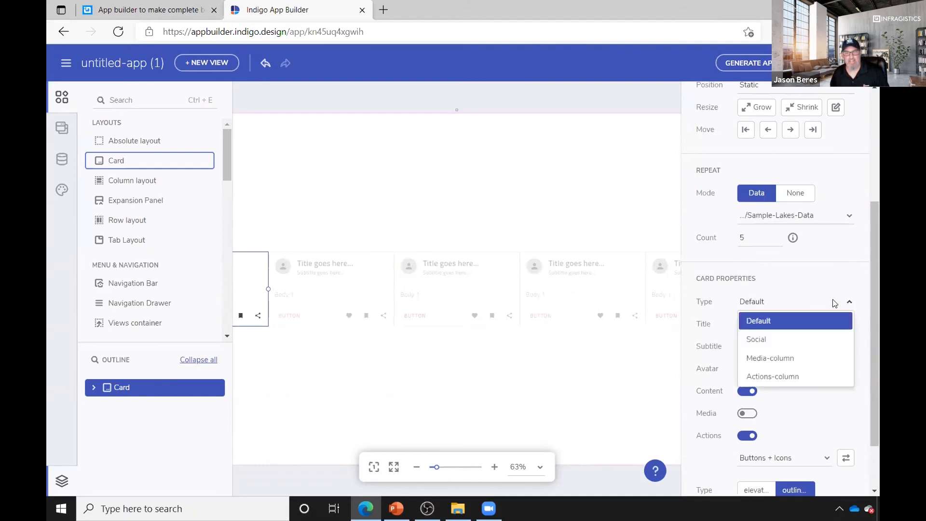
pyautogui.click(764, 339)
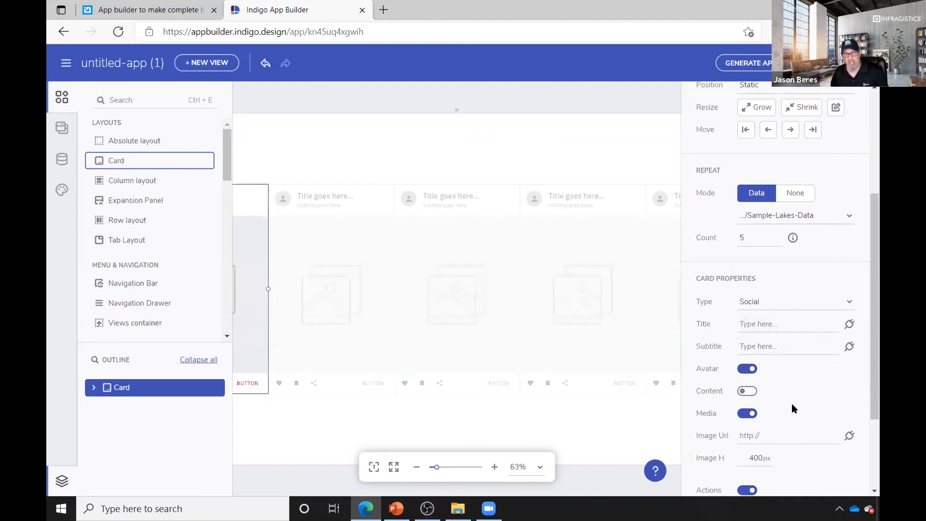
pyautogui.click(824, 306)
pyautogui.click(800, 359)
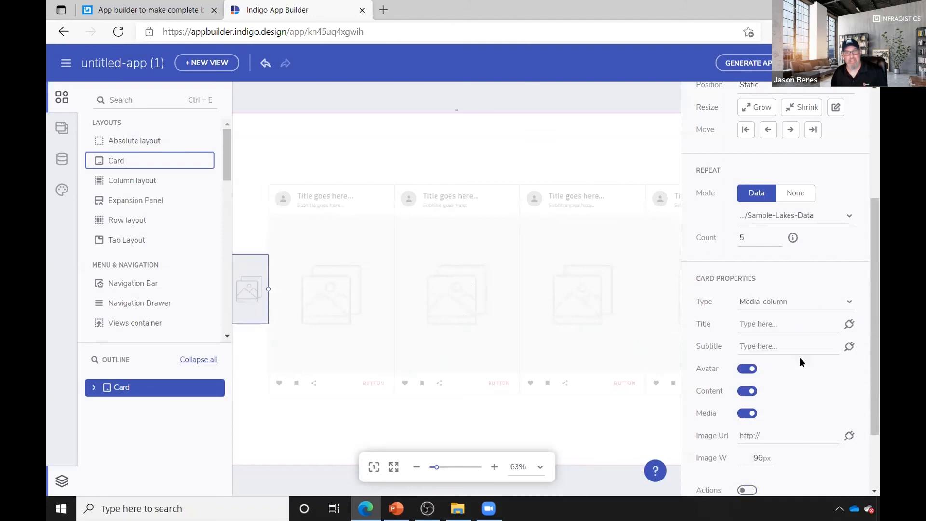
pyautogui.click(807, 305)
pyautogui.click(784, 379)
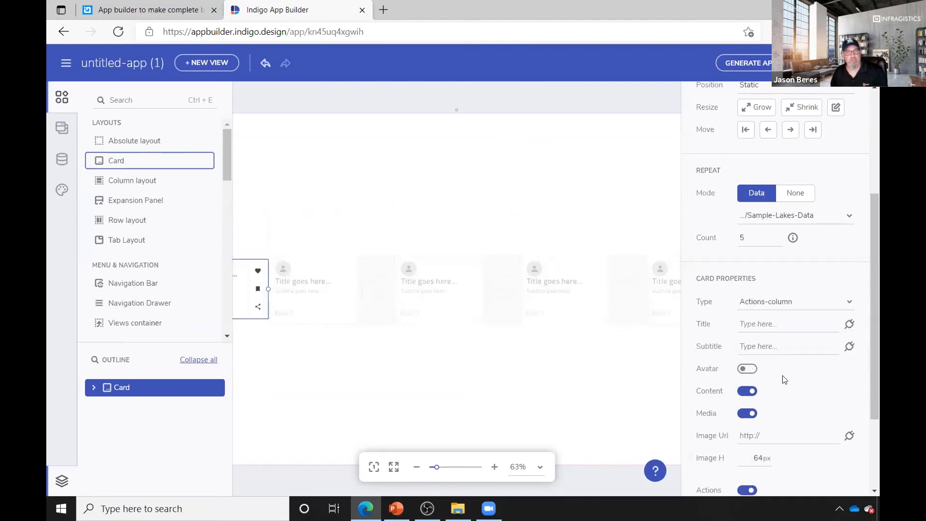
pyautogui.click(788, 305)
pyautogui.click(783, 322)
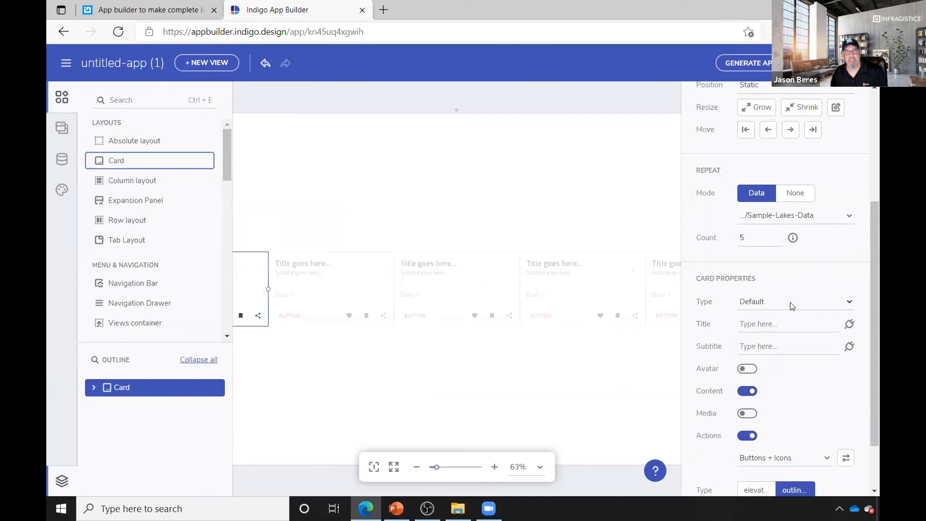
pyautogui.click(787, 302)
pyautogui.click(770, 357)
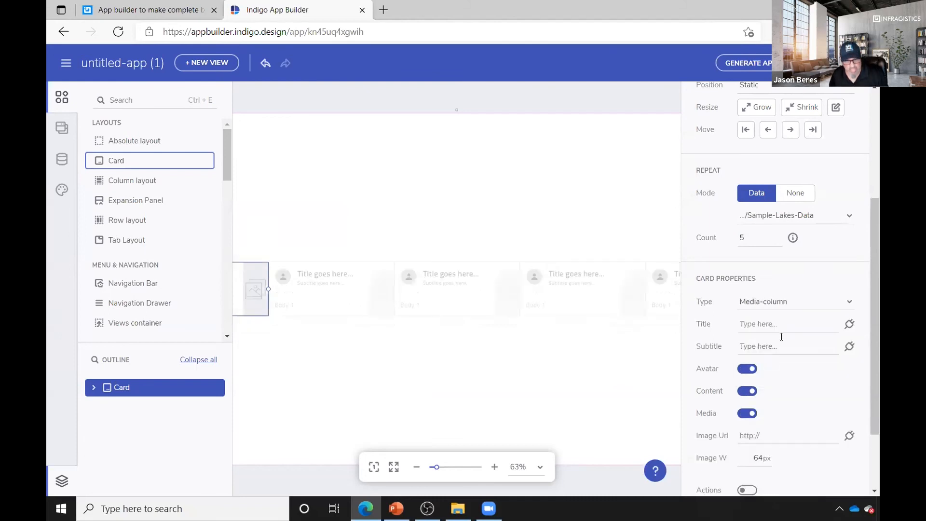
# Make the card a Social type with its title bound to the title field and its image URL bound to image_url
pyautogui.click(801, 306)
pyautogui.click(776, 339)
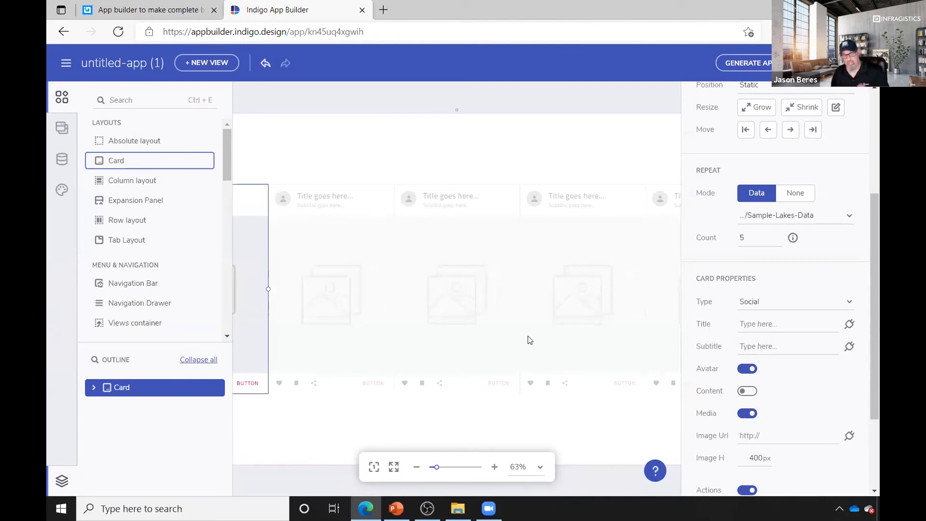
pyautogui.click(849, 324)
pyautogui.click(750, 336)
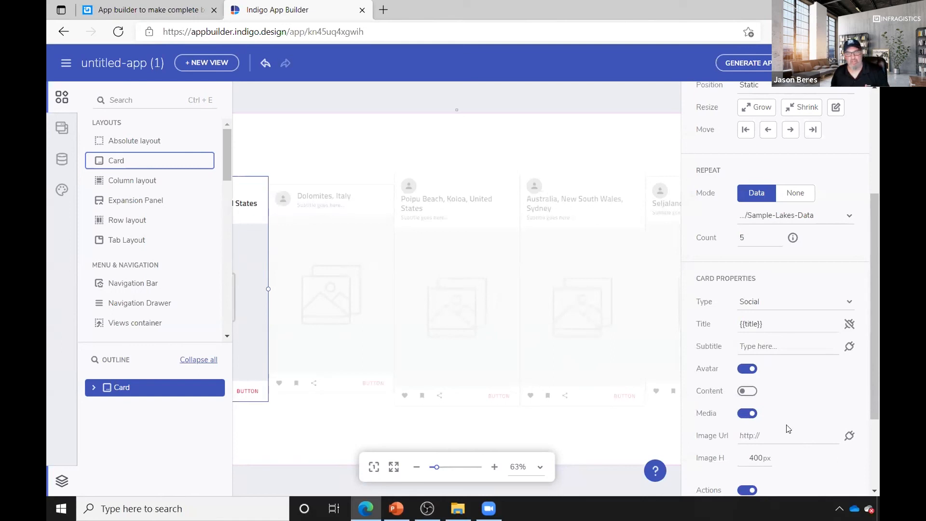
pyautogui.click(849, 435)
pyautogui.click(766, 450)
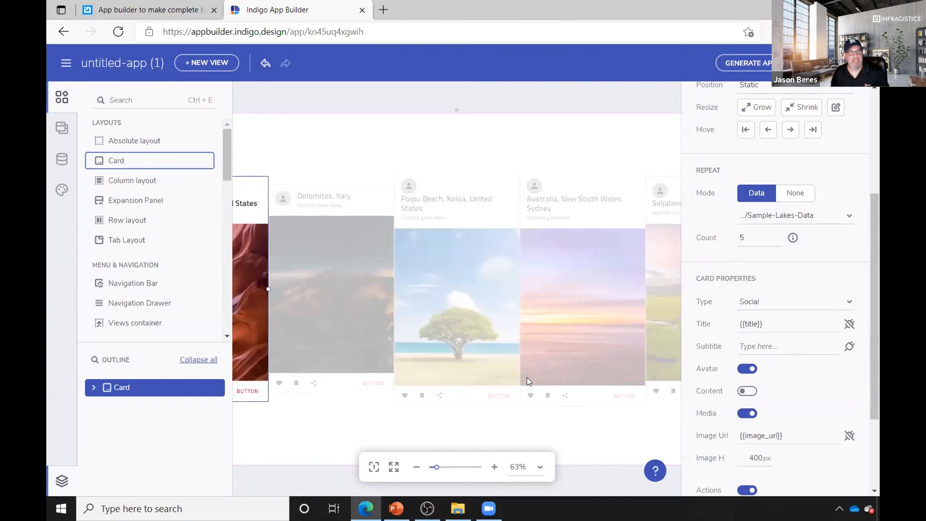
# Set the vertical alignment of the View 2 canvas to Top / flex-start
pyautogui.click(451, 430)
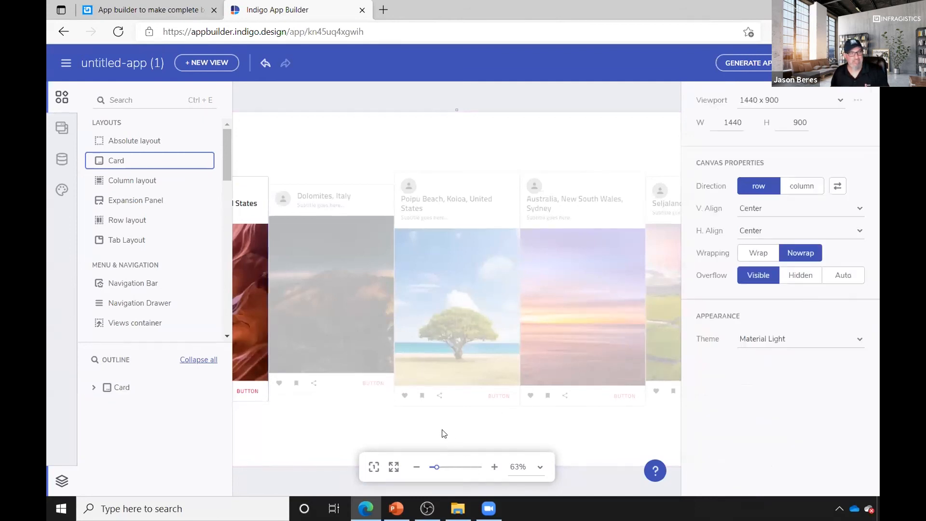
pyautogui.moveTo(442, 430); pyautogui.dragTo(625, 427)
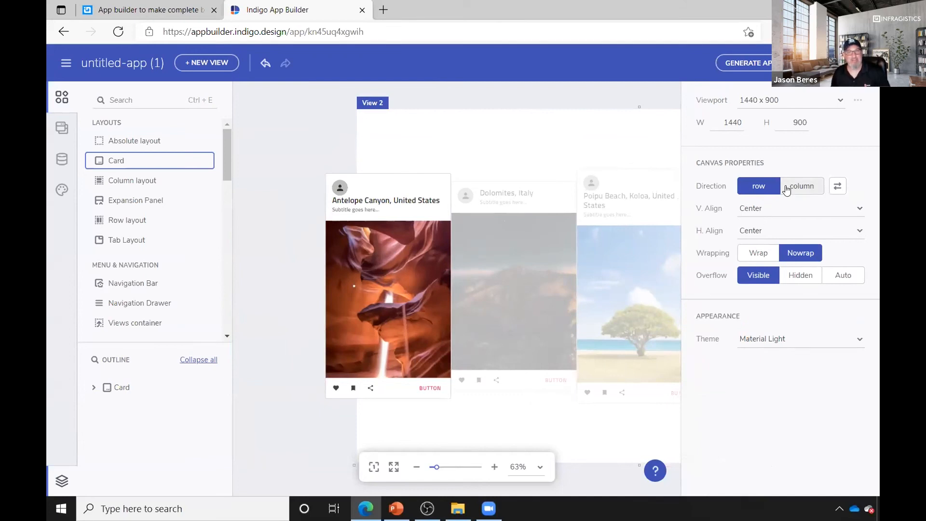
pyautogui.click(788, 210)
pyautogui.click(790, 208)
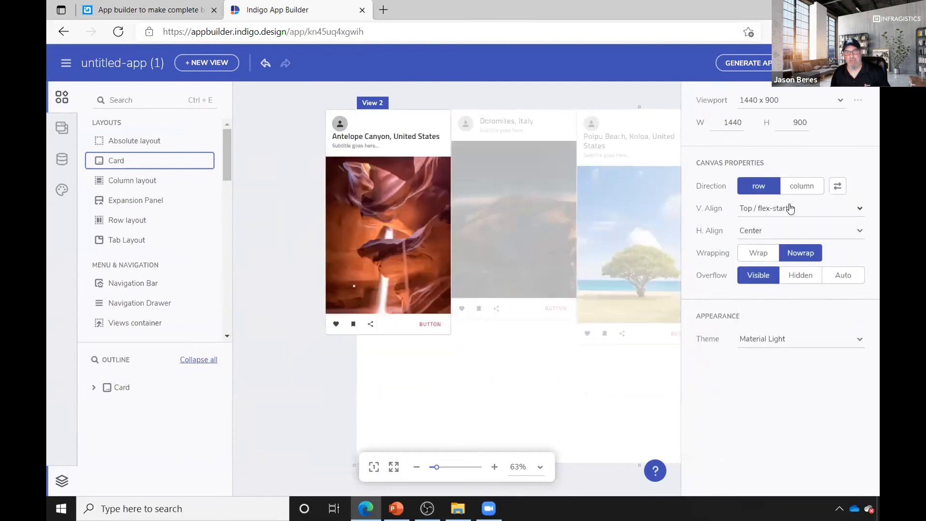
# Try the column direction on the View 2 canvas, return it to row, and set the horizontal alignment to Right / flex-end
pyautogui.click(799, 191)
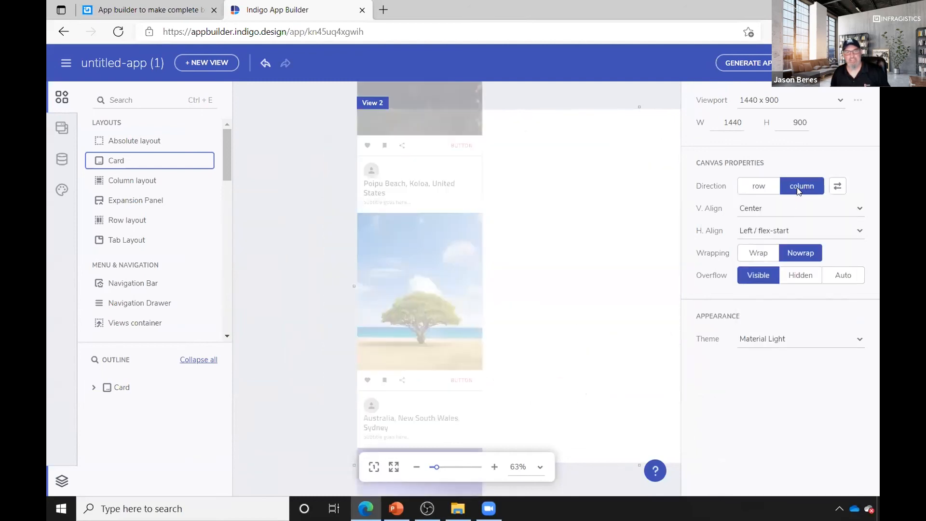
pyautogui.click(758, 189)
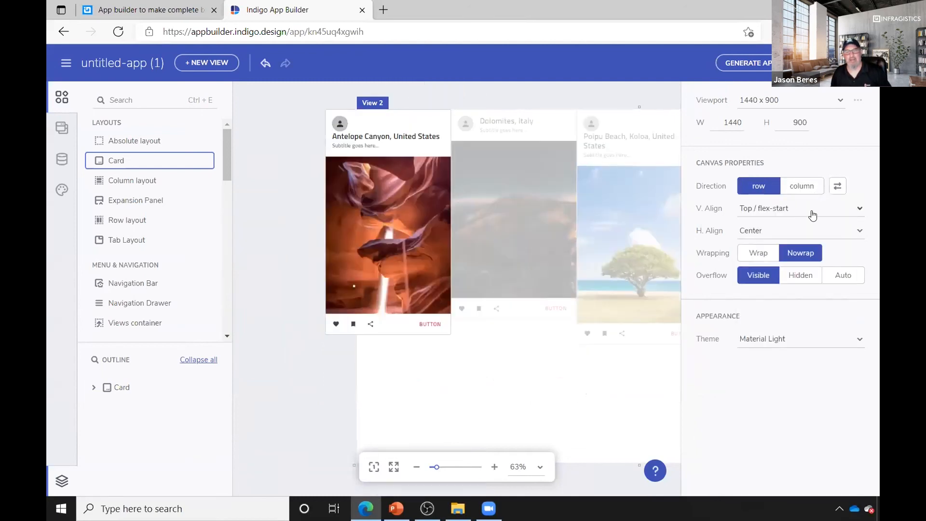
pyautogui.click(811, 231)
pyautogui.click(794, 276)
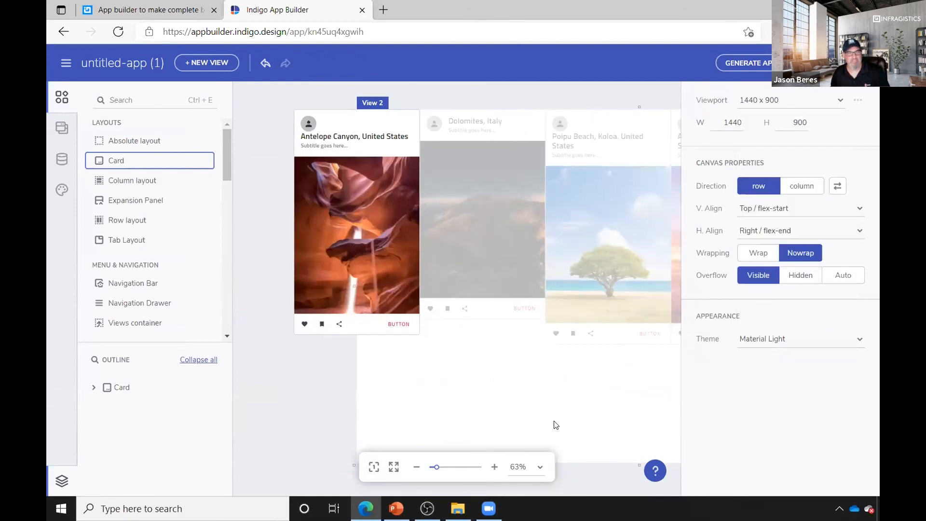
# Examine the data sources offered for the View 2 card's repeat mode, including the Northwind tables, without changing the binding
pyautogui.moveTo(598, 426); pyautogui.dragTo(533, 441)
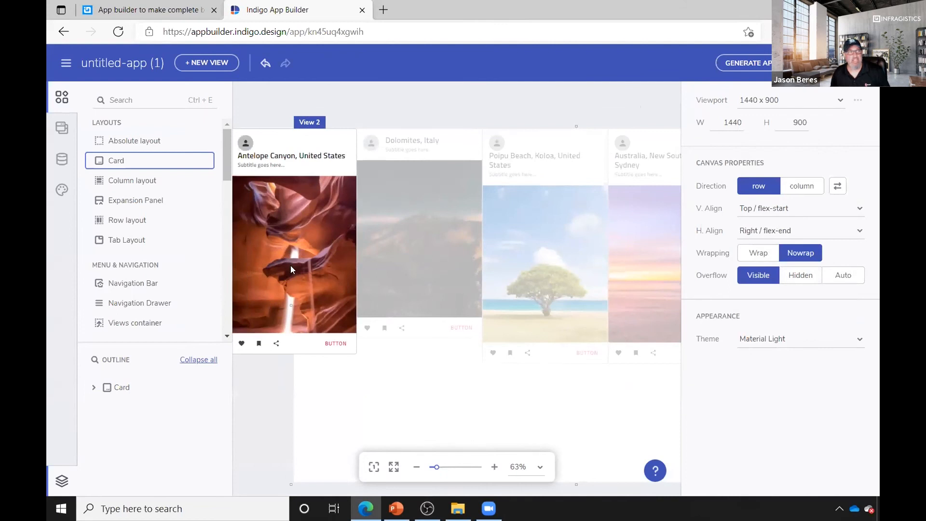
pyautogui.click(318, 135)
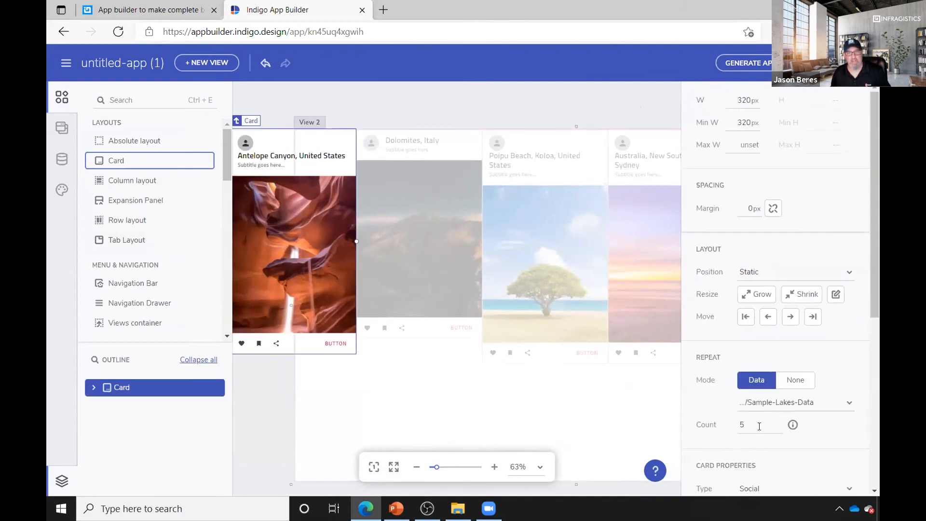
pyautogui.scroll(-5, 759, 427)
pyautogui.click(849, 154)
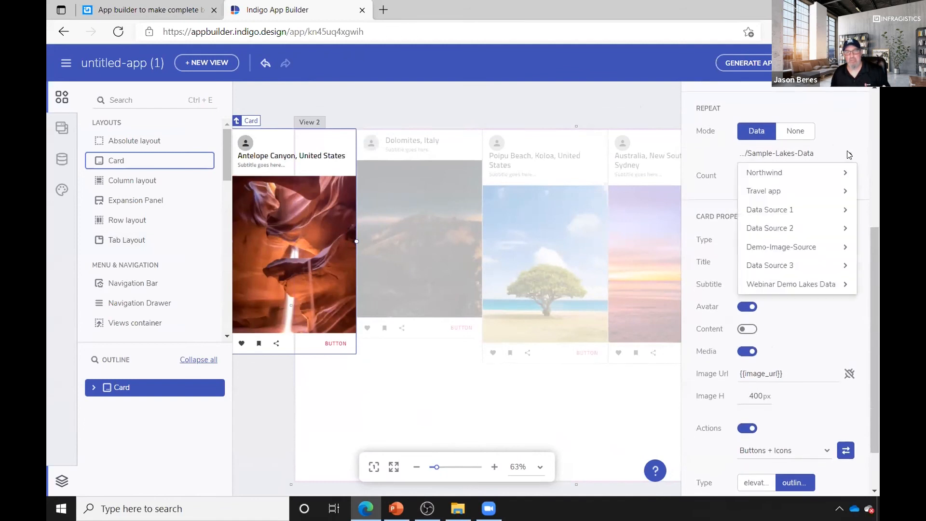
pyautogui.moveTo(828, 181)
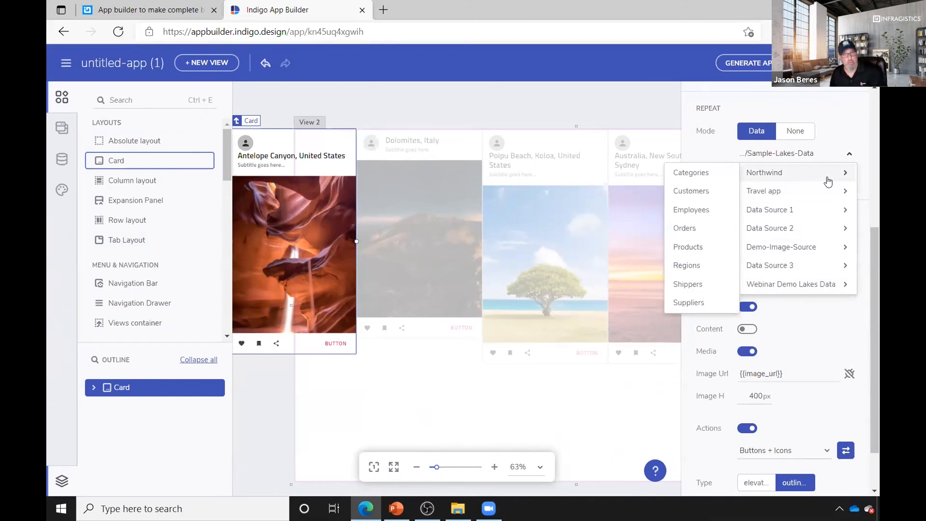
pyautogui.click(586, 422)
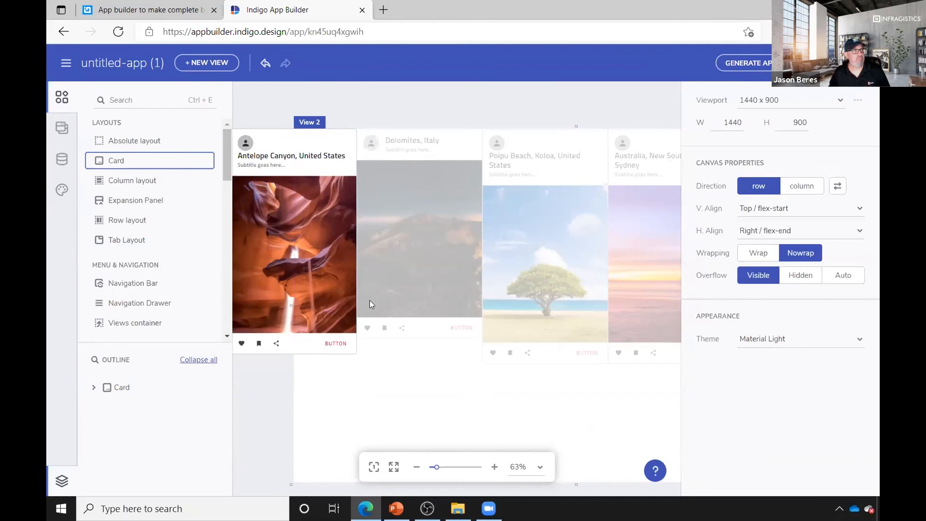
# Create a new app from the Travel app sample
pyautogui.click(66, 62)
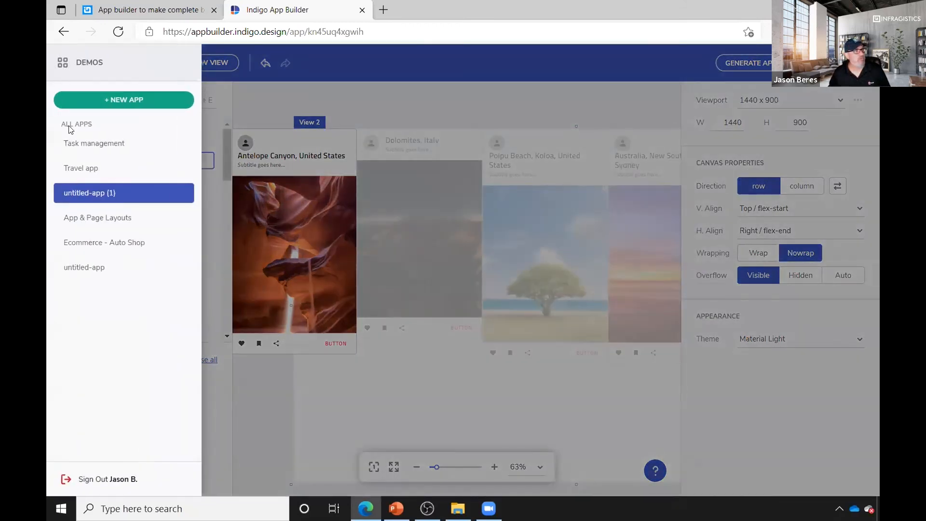
pyautogui.click(100, 101)
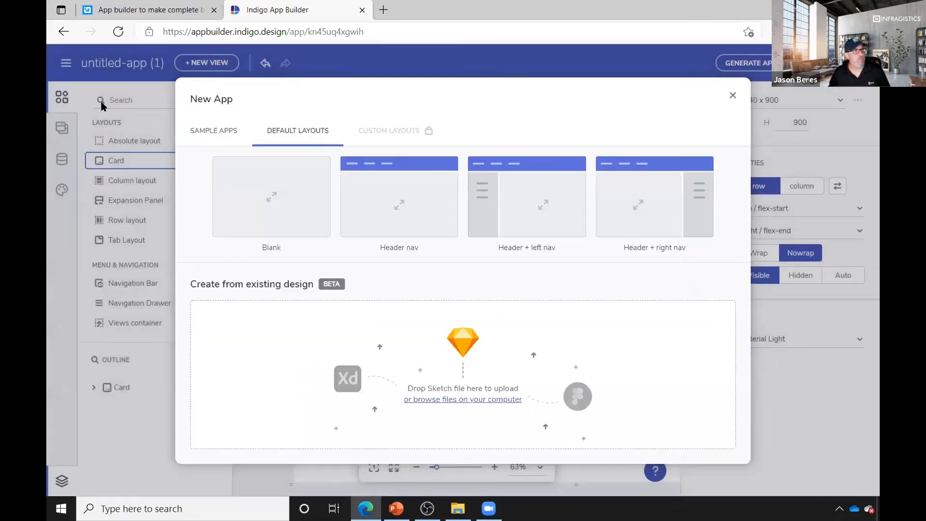
pyautogui.click(209, 131)
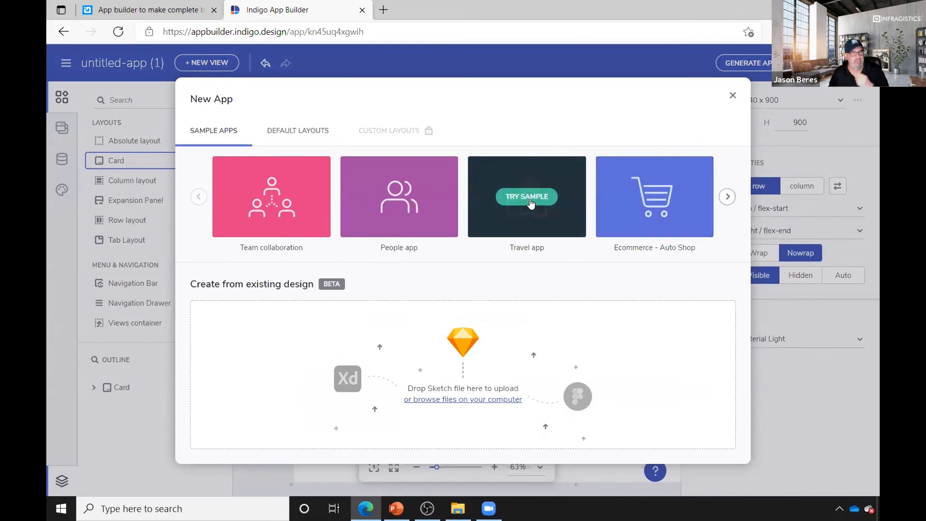
pyautogui.click(530, 200)
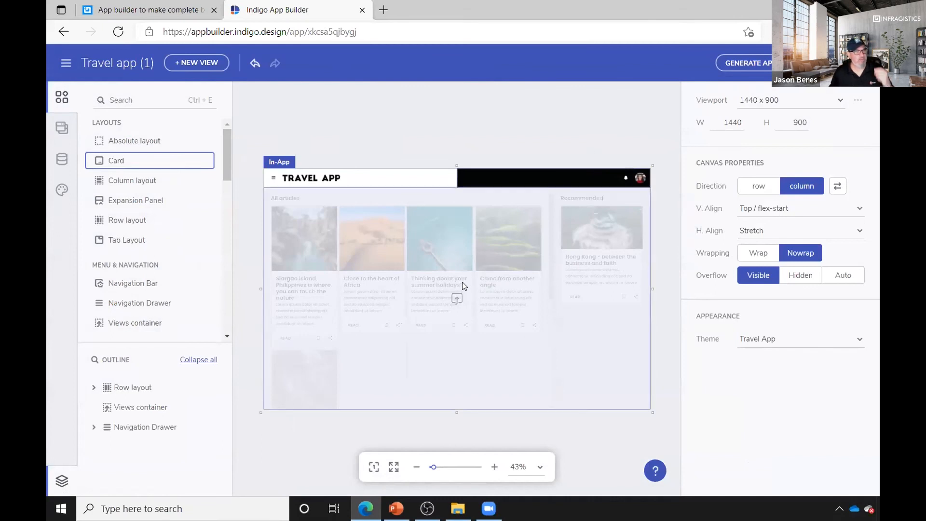
# Inspect the In-App view's Views container, open the Articles view and examine the repeated cards in the All articles columns
pyautogui.click(340, 249)
pyautogui.click(62, 128)
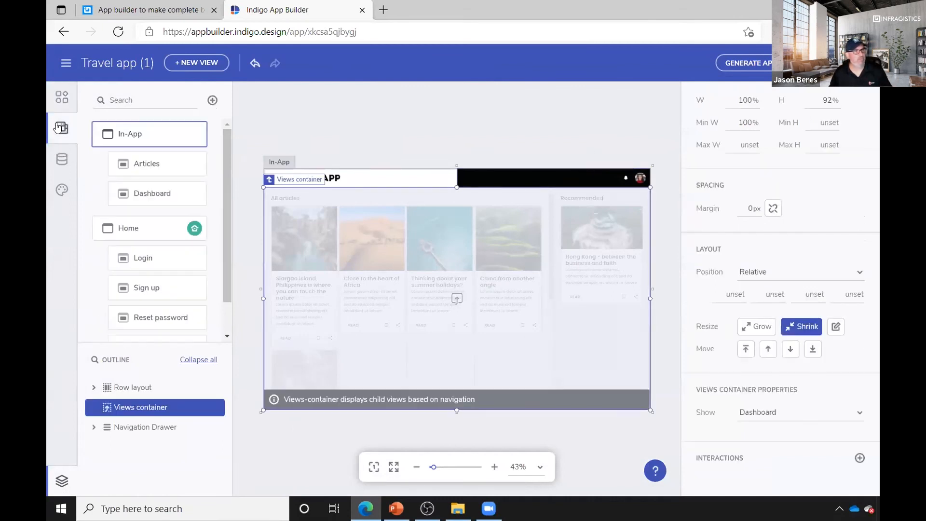
pyautogui.click(151, 169)
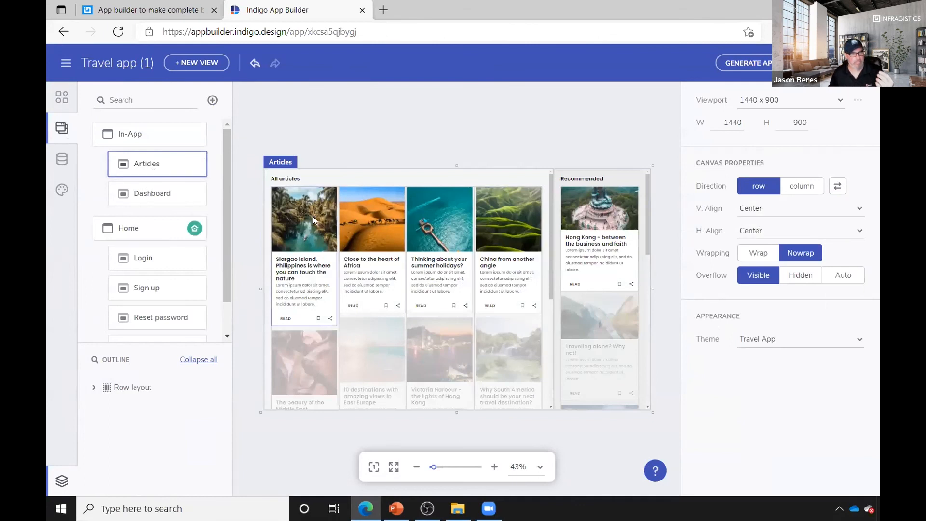
pyautogui.click(395, 202)
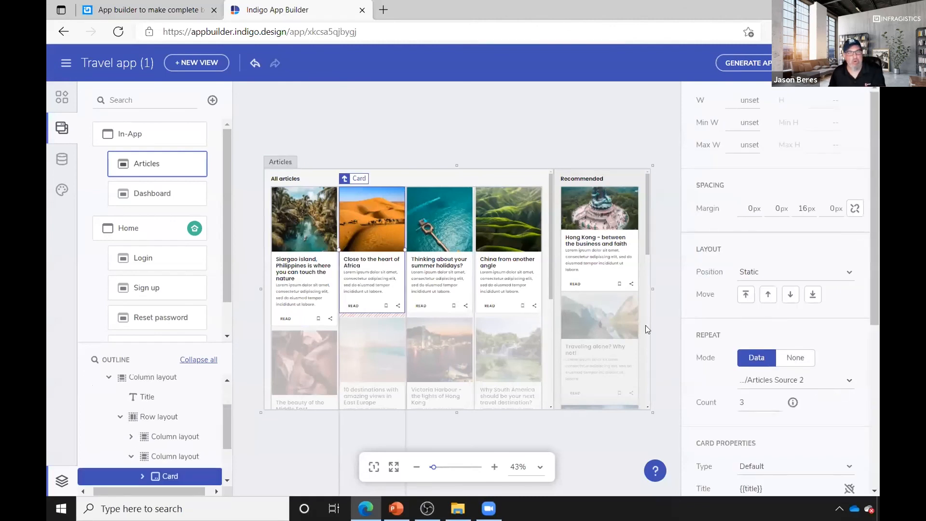
pyautogui.click(436, 351)
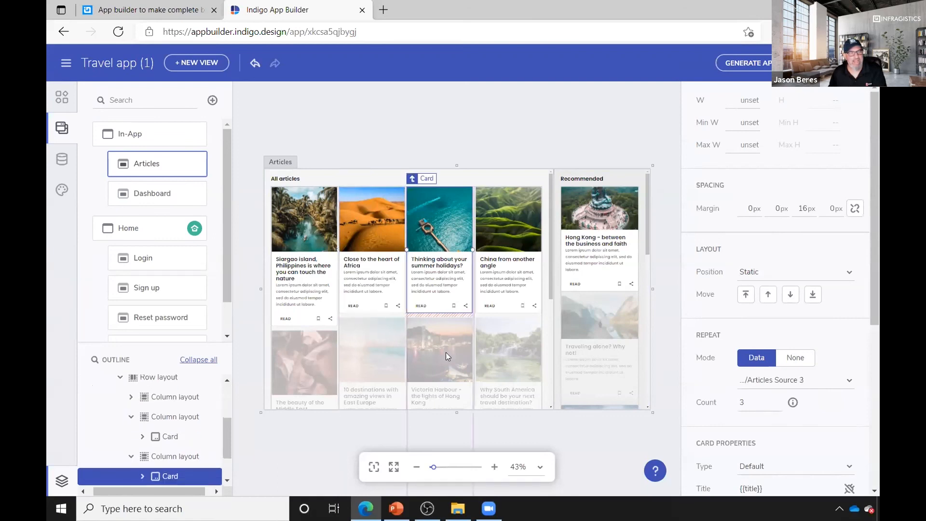
pyautogui.click(493, 359)
pyautogui.scroll(-2, 493, 359)
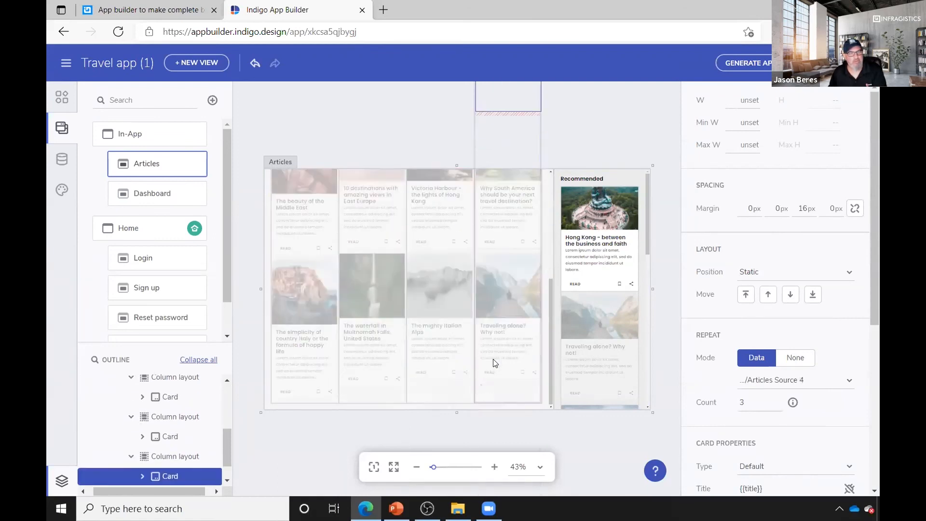
pyautogui.scroll(2, 489, 348)
pyautogui.click(448, 244)
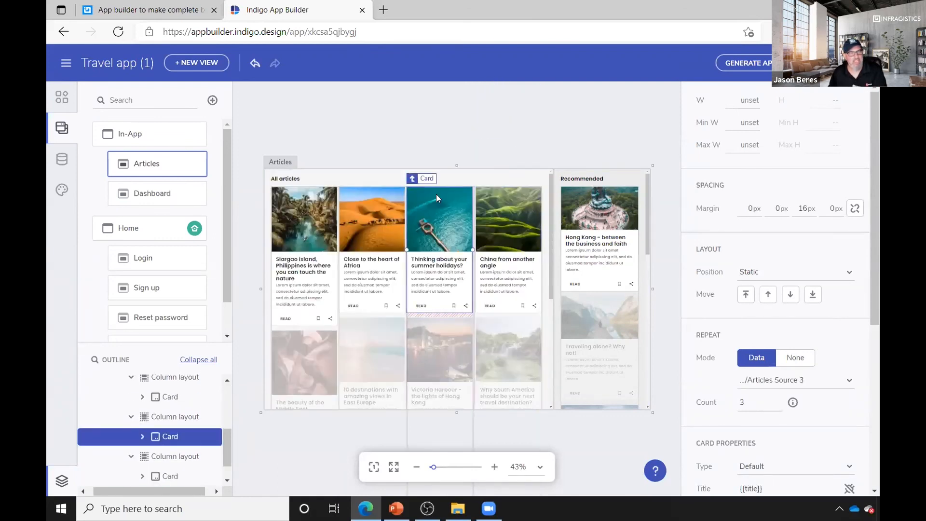
pyautogui.scroll(-3, 430, 293)
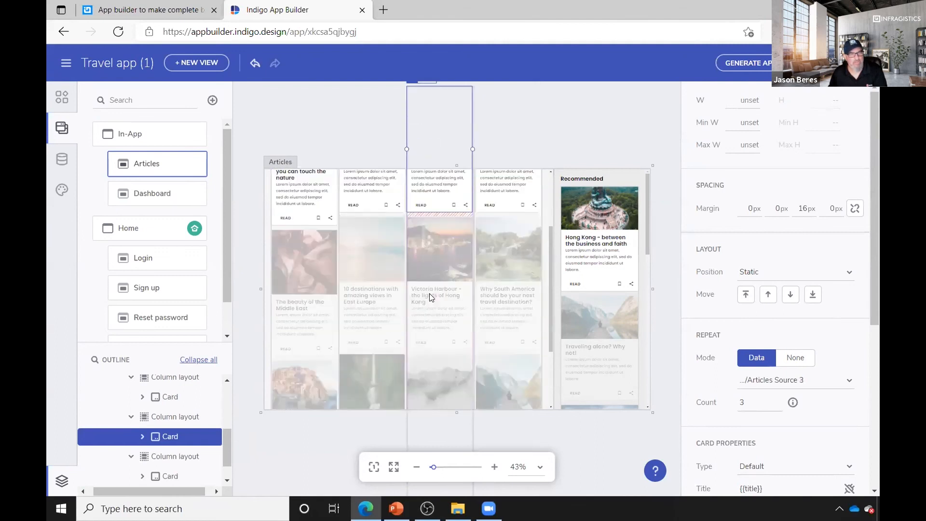
pyautogui.scroll(3, 429, 293)
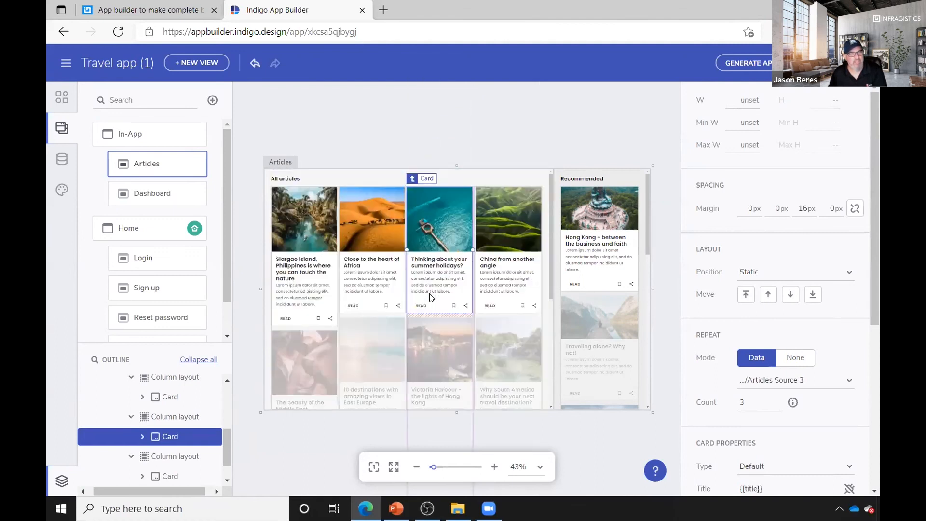
# Compare the repeat data and card properties of the second and third All articles columns with those of the Recommended card
pyautogui.click(379, 223)
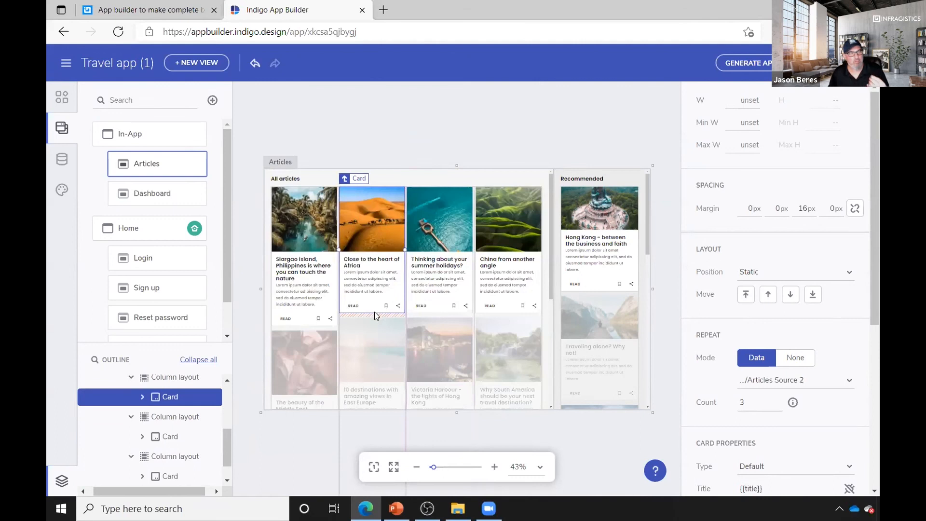
pyautogui.scroll(-2, 374, 312)
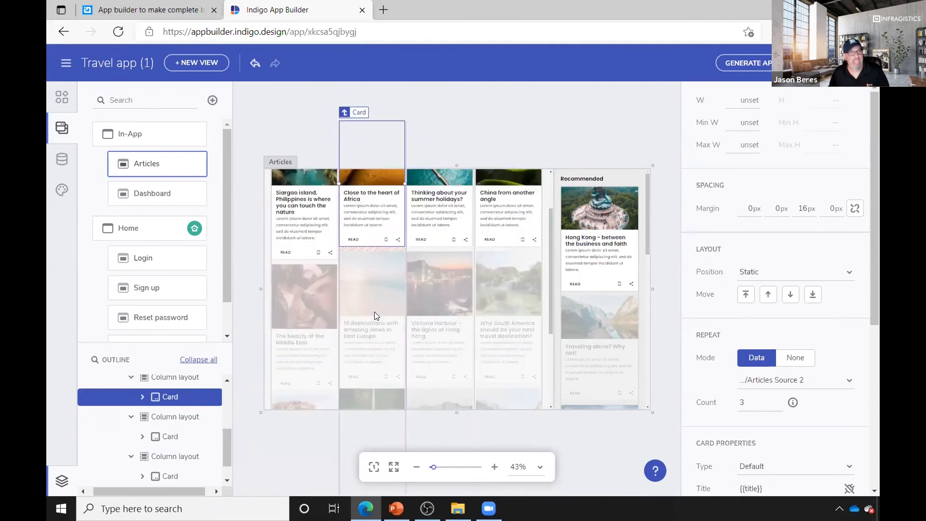
pyautogui.scroll(2, 374, 312)
pyautogui.click(440, 224)
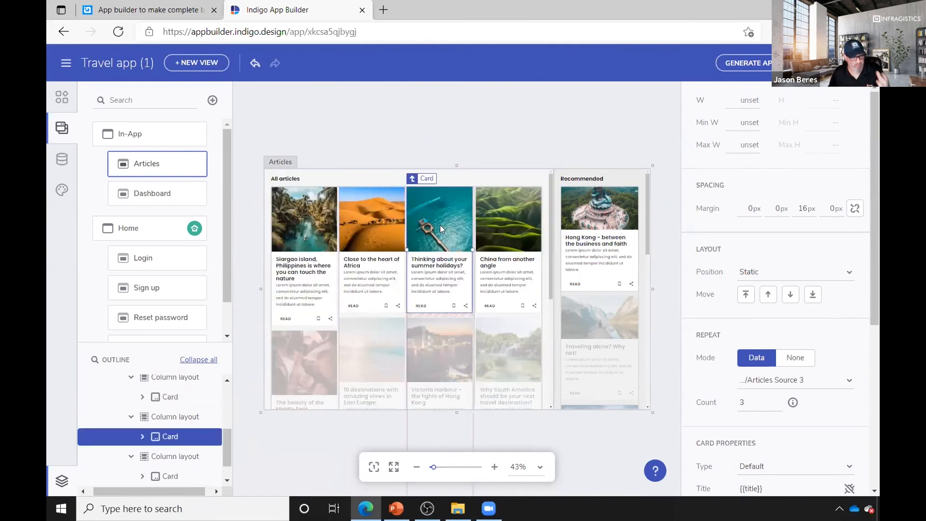
pyautogui.scroll(-4, 774, 367)
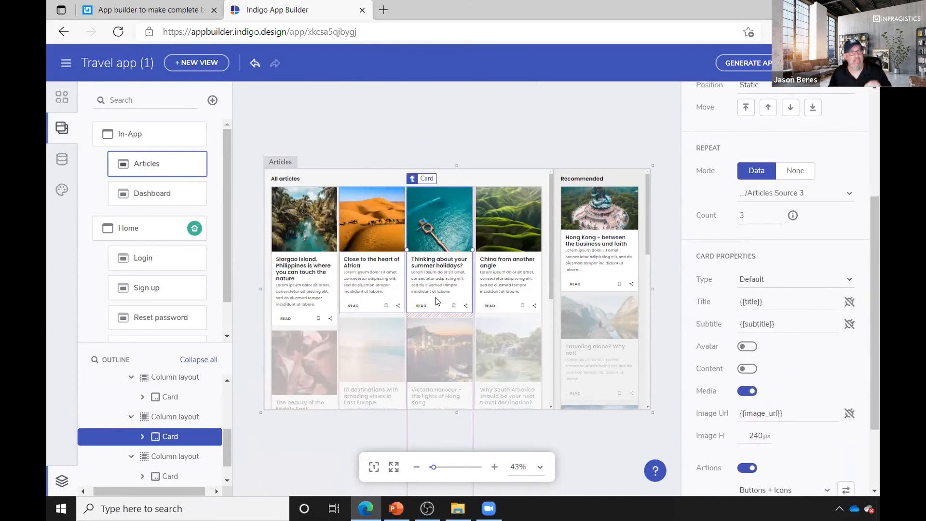
pyautogui.scroll(-4, 443, 359)
pyautogui.scroll(4, 443, 359)
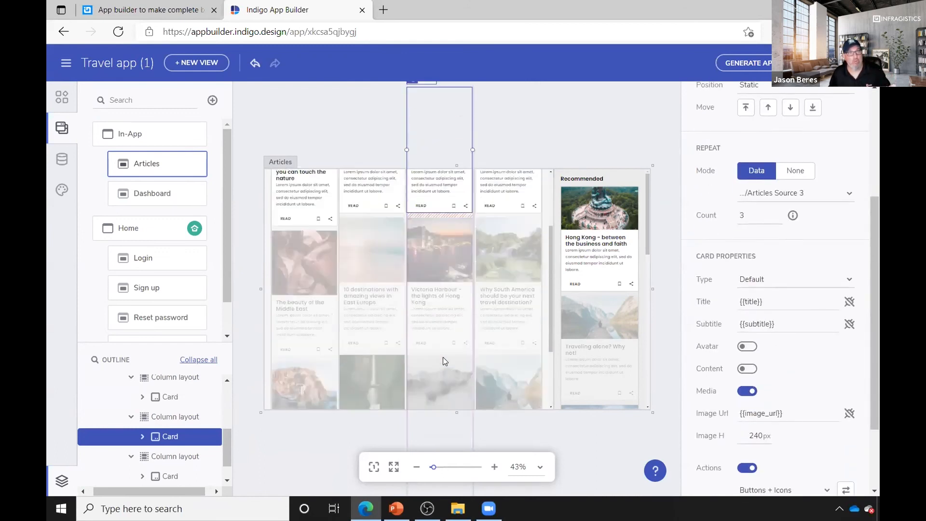
pyautogui.click(619, 252)
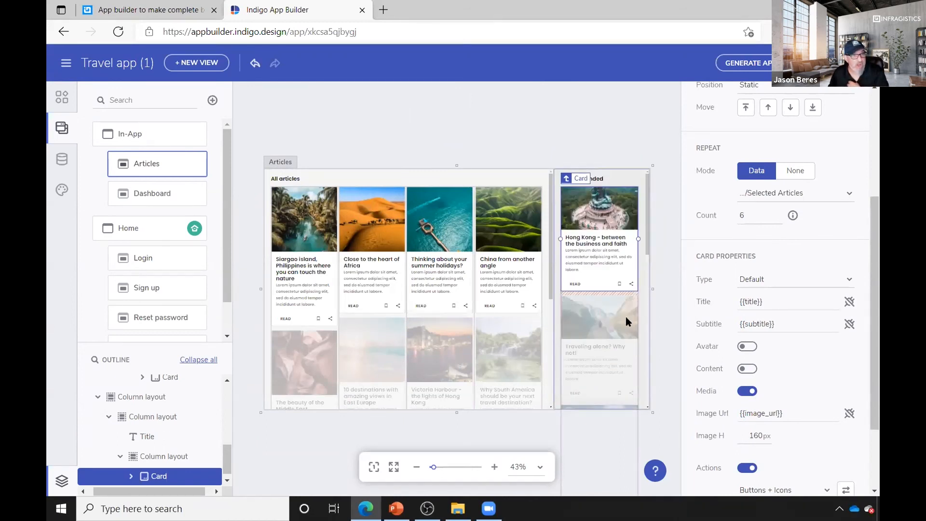
# Open the Dashboard view and examine the data binding of the Photos image and the Latest in articles card
pyautogui.click(135, 199)
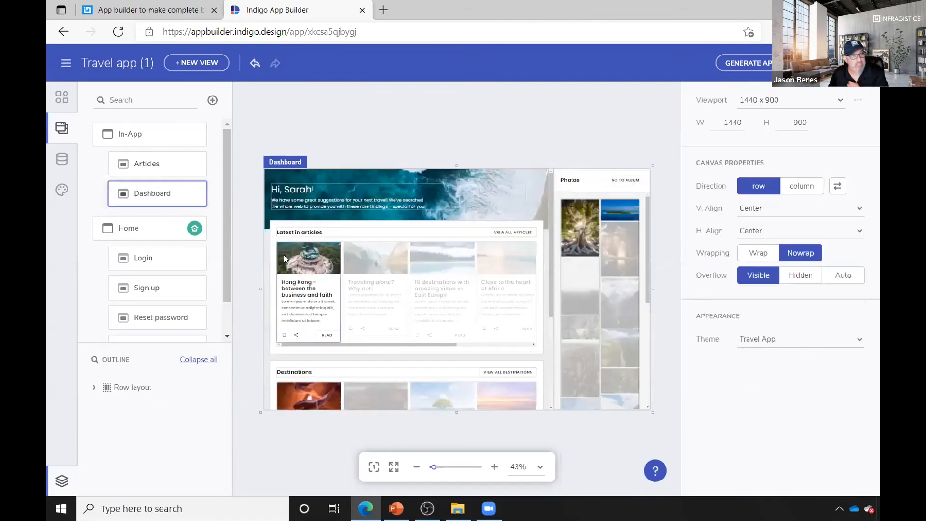
pyautogui.click(605, 223)
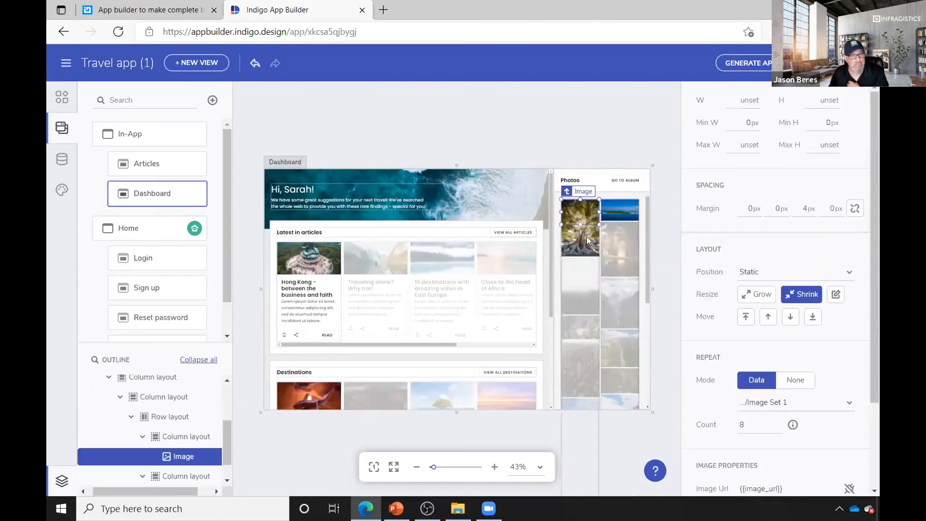
pyautogui.click(432, 331)
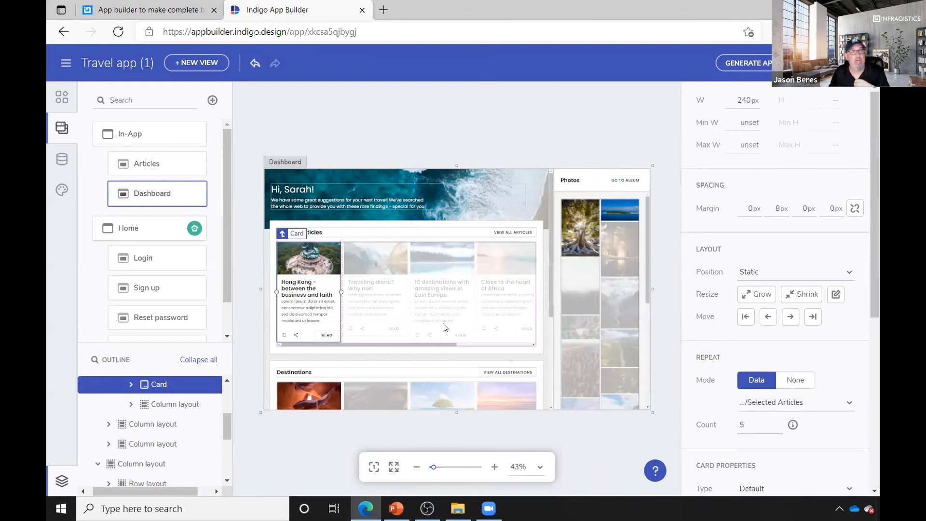
# Look at the Login and Sign up views, and return to the Dashboard view
pyautogui.click(170, 260)
pyautogui.click(145, 287)
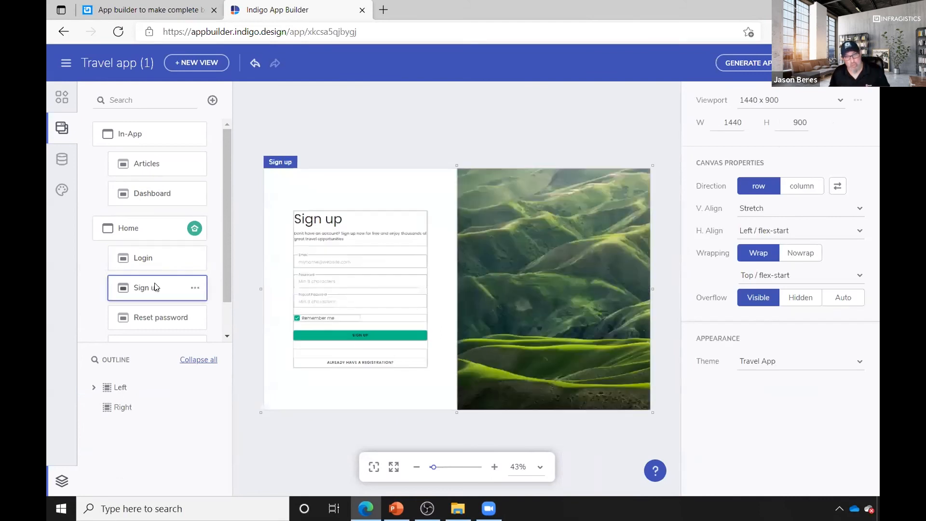
pyautogui.click(148, 204)
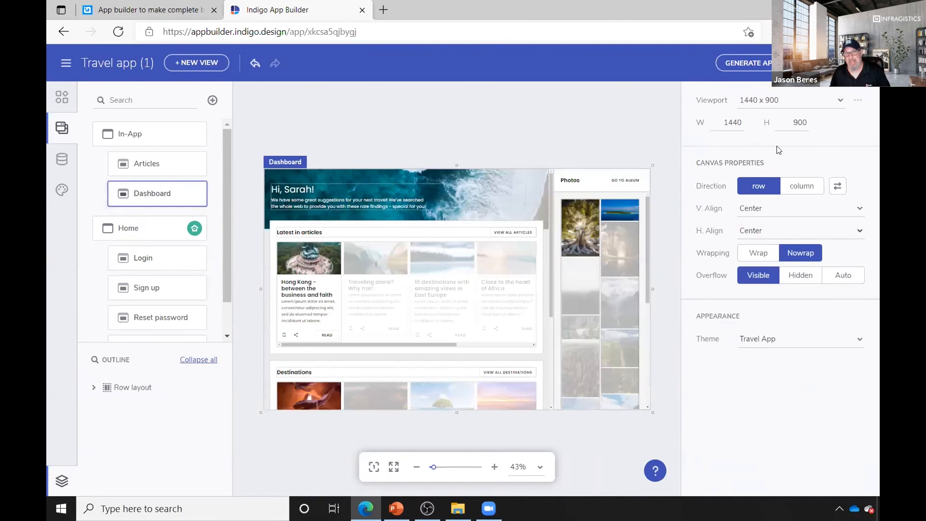
# Preview the running Travel app with its generated code, and hide the code view
pyautogui.click(818, 63)
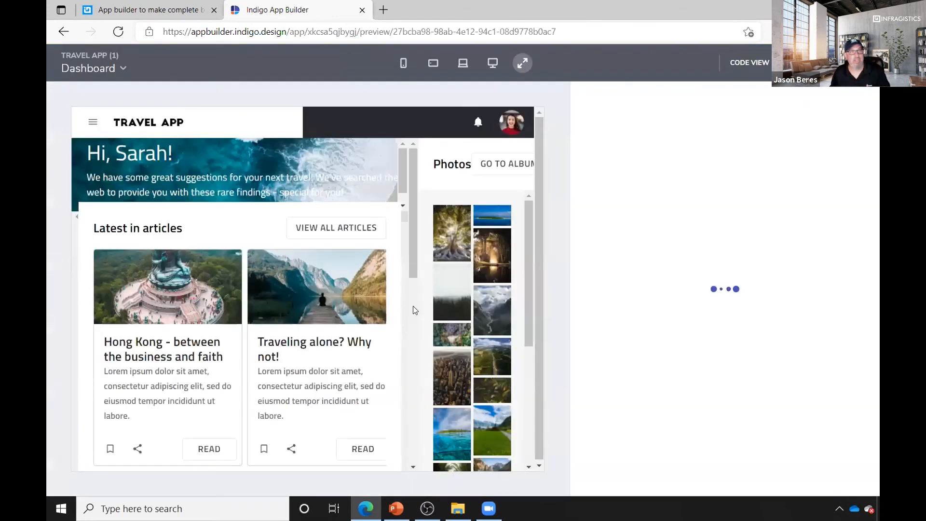
pyautogui.moveTo(409, 235)
pyautogui.mouseDown()
pyautogui.moveTo(401, 371)
pyautogui.moveTo(420, 221)
pyautogui.mouseUp()
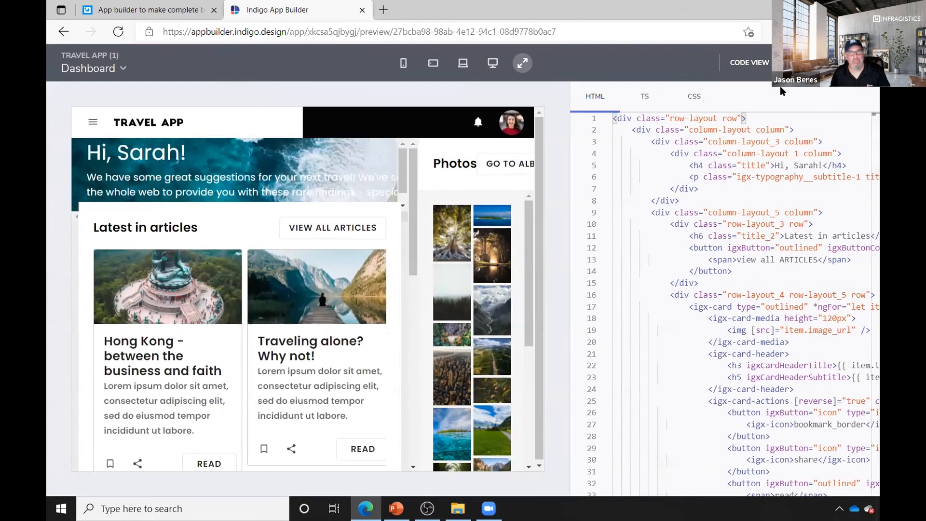
pyautogui.click(786, 63)
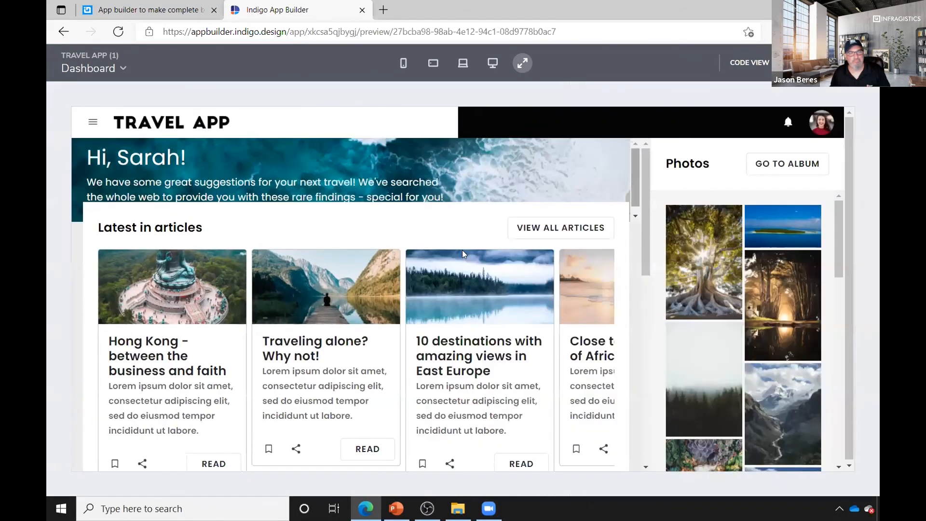
# Browse the Latest in articles and Destinations cards in the Dashboard preview, and close the preview
pyautogui.scroll(-2, 455, 270)
pyautogui.moveTo(278, 387); pyautogui.dragTo(355, 388)
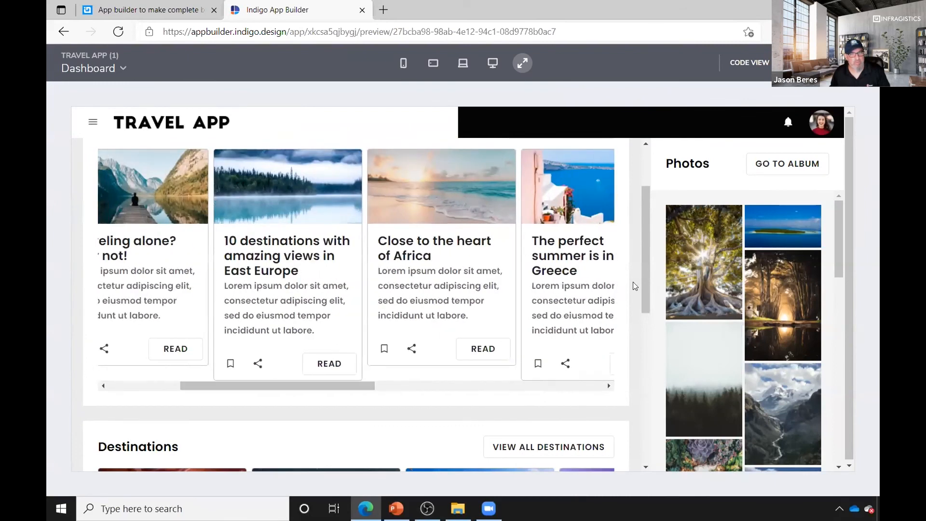
pyautogui.moveTo(644, 287); pyautogui.dragTo(635, 373)
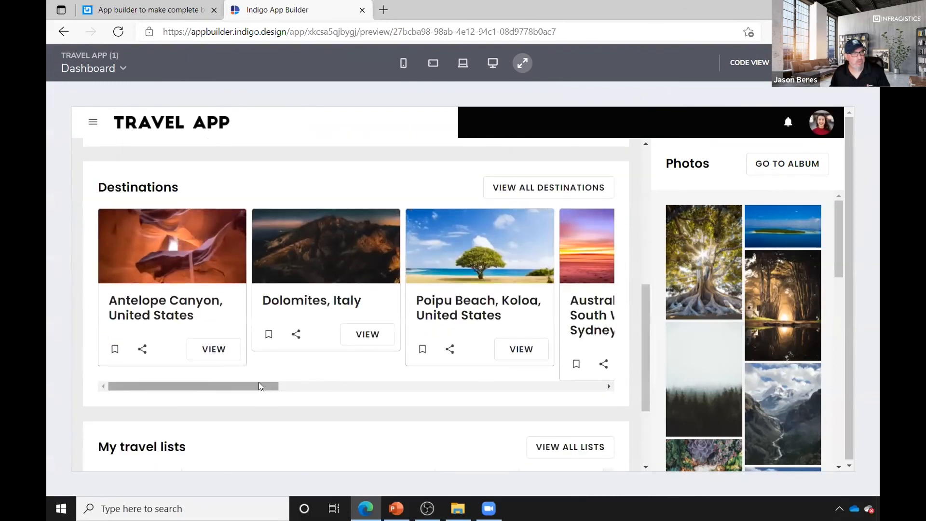
pyautogui.moveTo(259, 385); pyautogui.dragTo(205, 393)
pyautogui.scroll(3, 444, 350)
pyautogui.scroll(4, 445, 351)
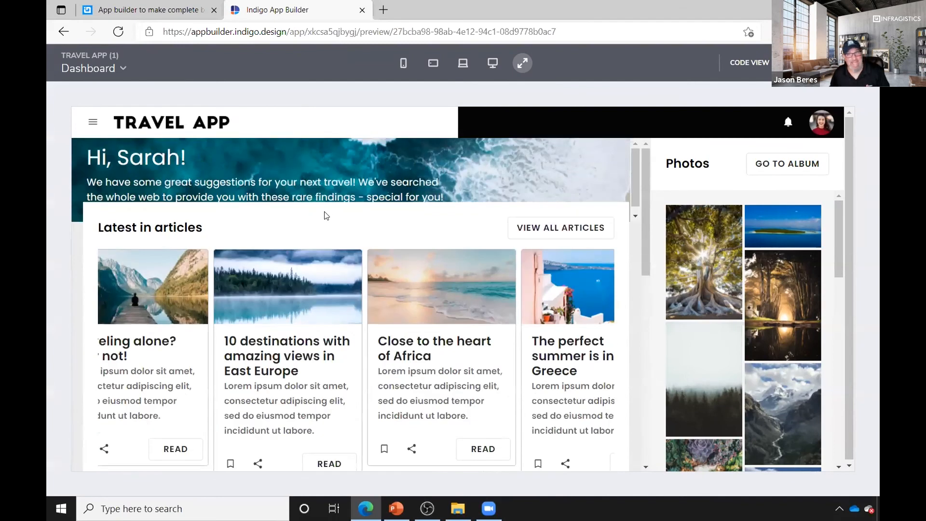
pyautogui.click(861, 63)
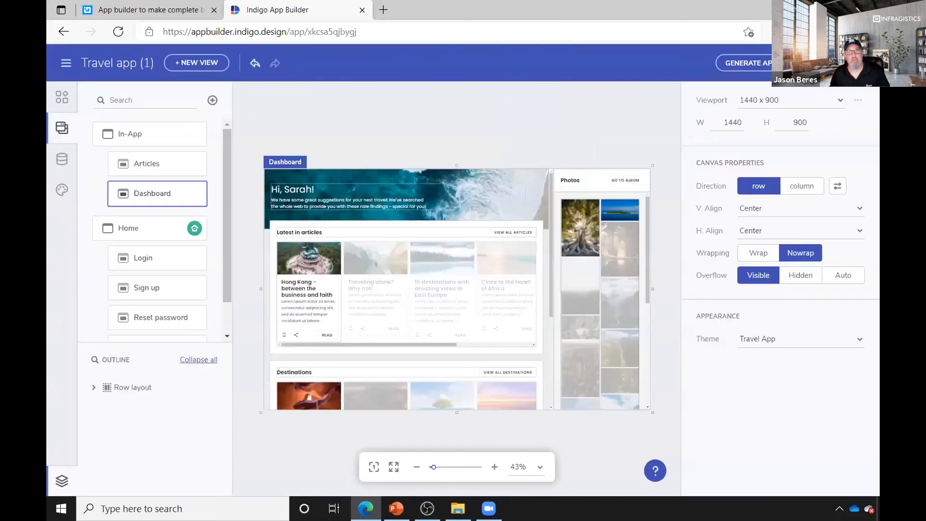
# Check the app generation options for the Travel app without downloading the ZIP
pyautogui.click(799, 63)
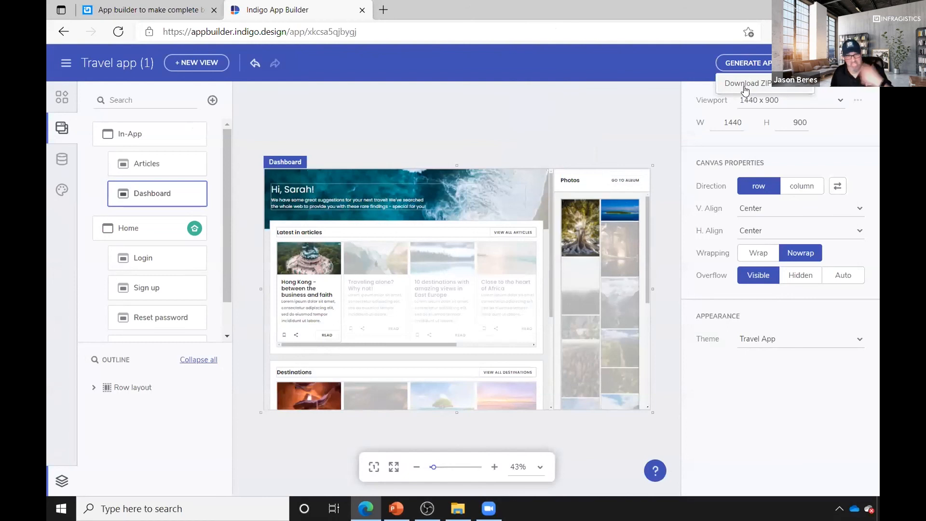
pyautogui.click(630, 126)
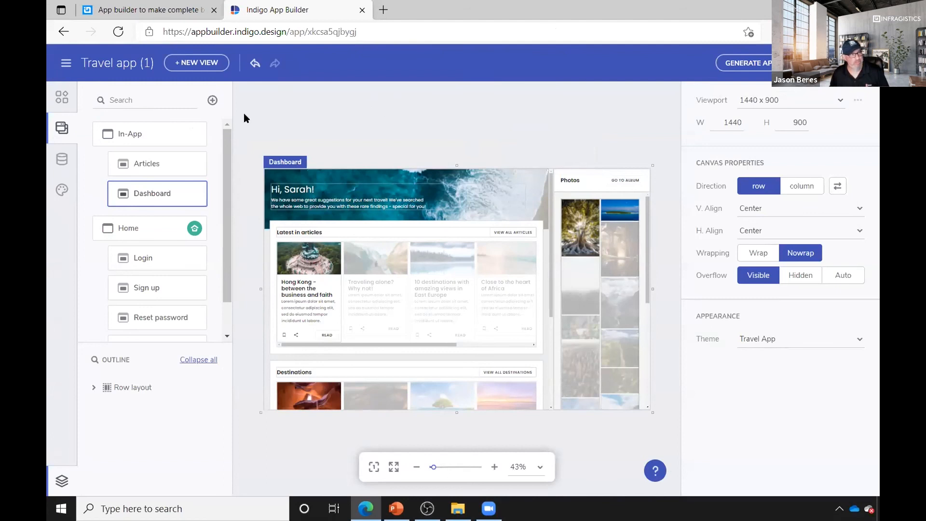
# Add a blank master view to the Travel app, and start adding a REST API data source
pyautogui.click(212, 102)
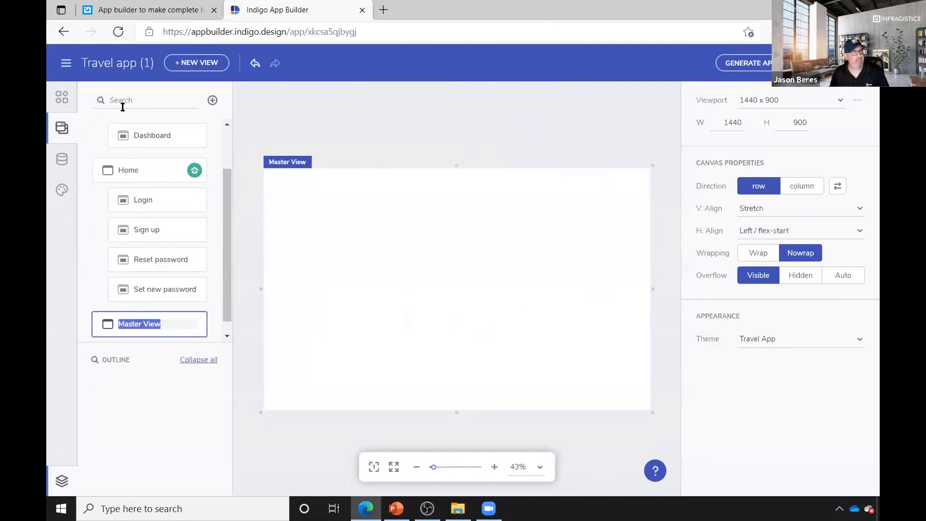
pyautogui.click(62, 97)
pyautogui.click(59, 160)
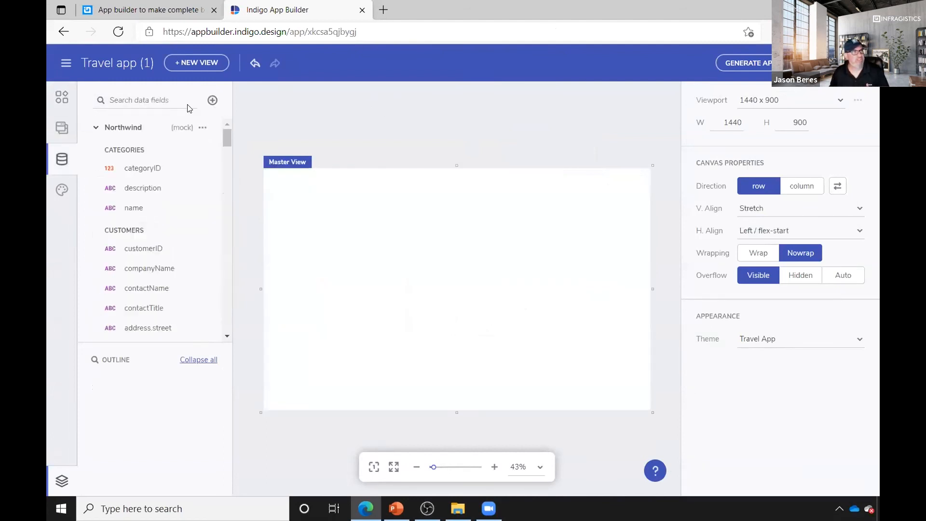
pyautogui.click(211, 101)
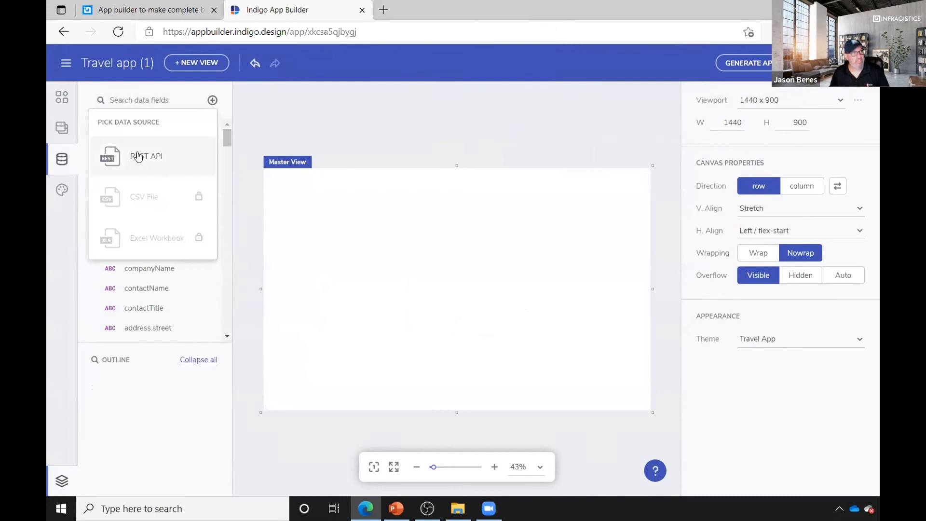
pyautogui.click(138, 155)
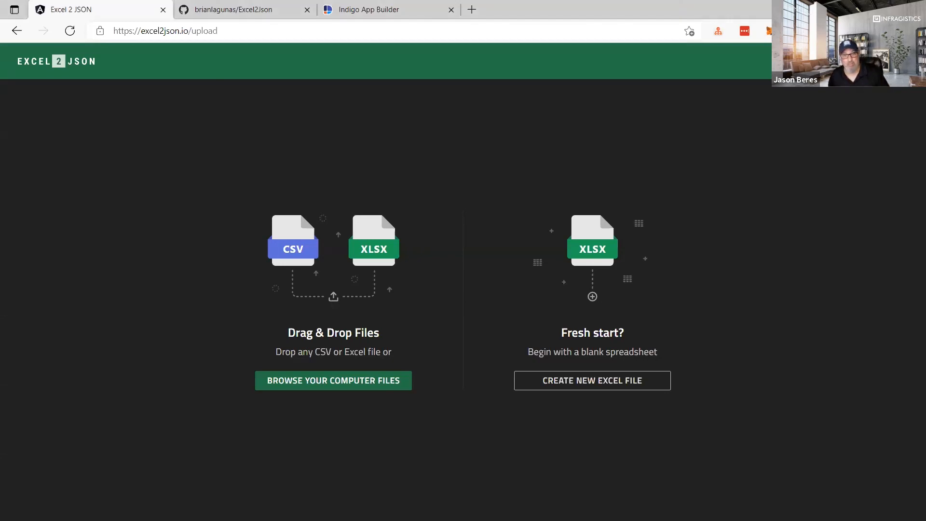
pyautogui.click(717, 8)
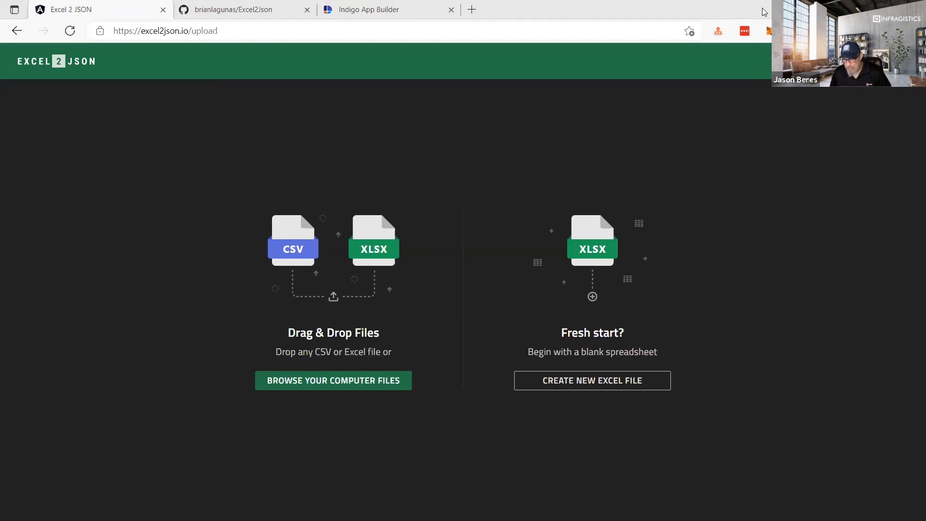
pyautogui.press('super+d')
pyautogui.moveTo(762, 8); pyautogui.dragTo(676, 73)
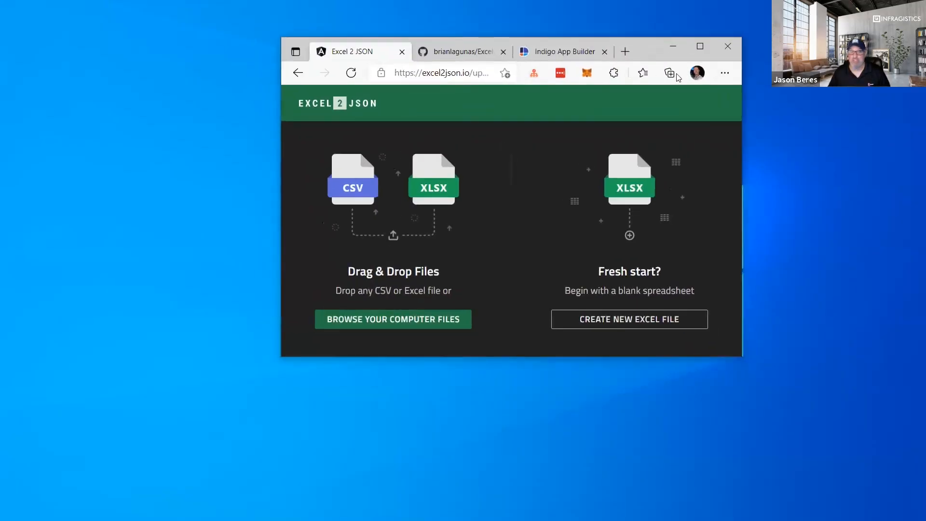
pyautogui.click(700, 48)
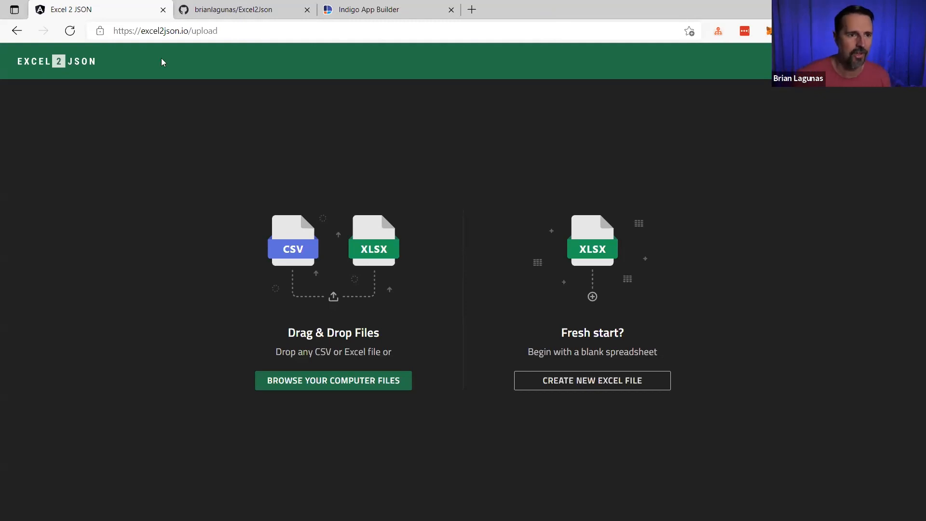
pyautogui.moveTo(192, 30); pyautogui.dragTo(105, 31)
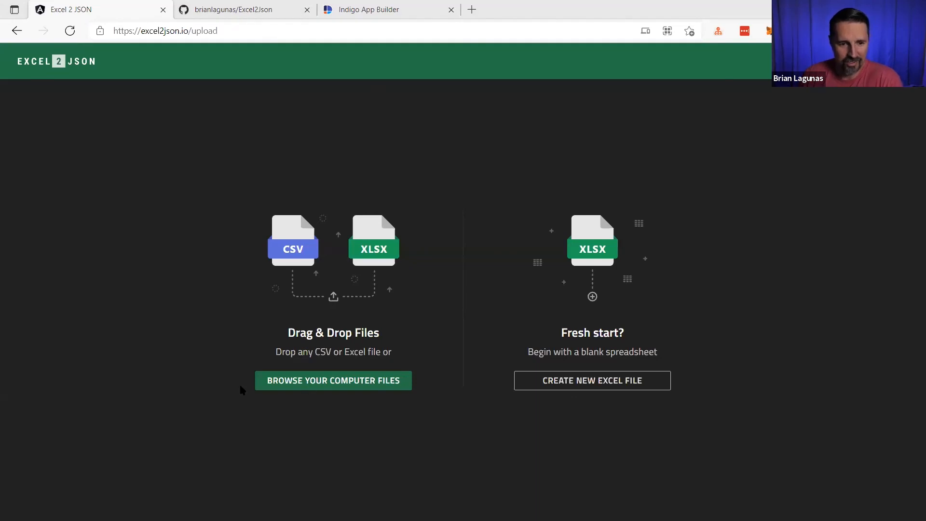
# Upload sample.xlsx from the Desktop to Excel 2 JSON, and compare the Medal Count table with its generated JSON
pyautogui.click(334, 382)
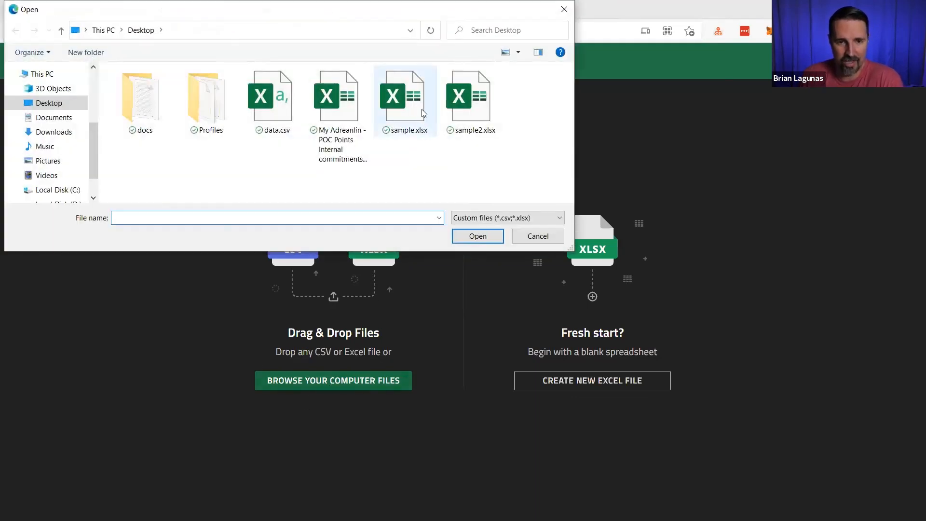
pyautogui.doubleClick(412, 100)
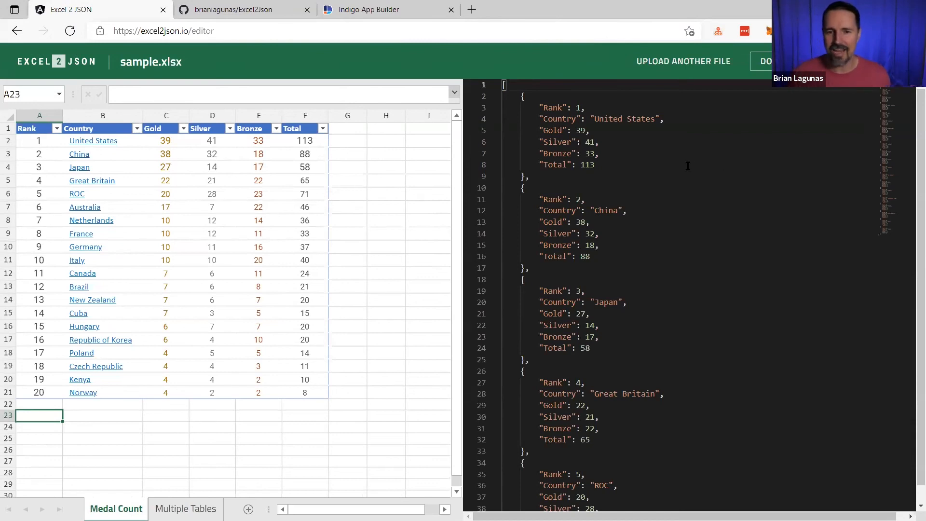
pyautogui.click(193, 179)
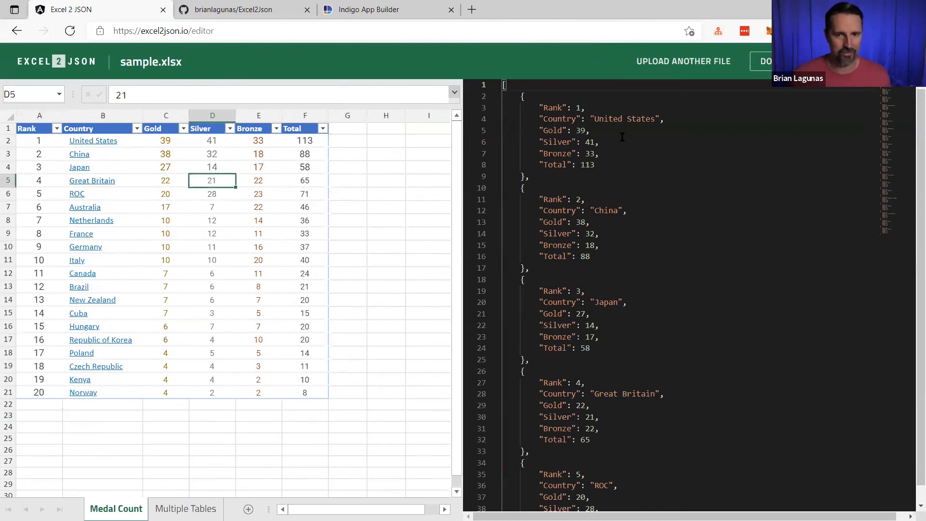
pyautogui.moveTo(525, 99); pyautogui.dragTo(634, 333)
pyautogui.click(684, 298)
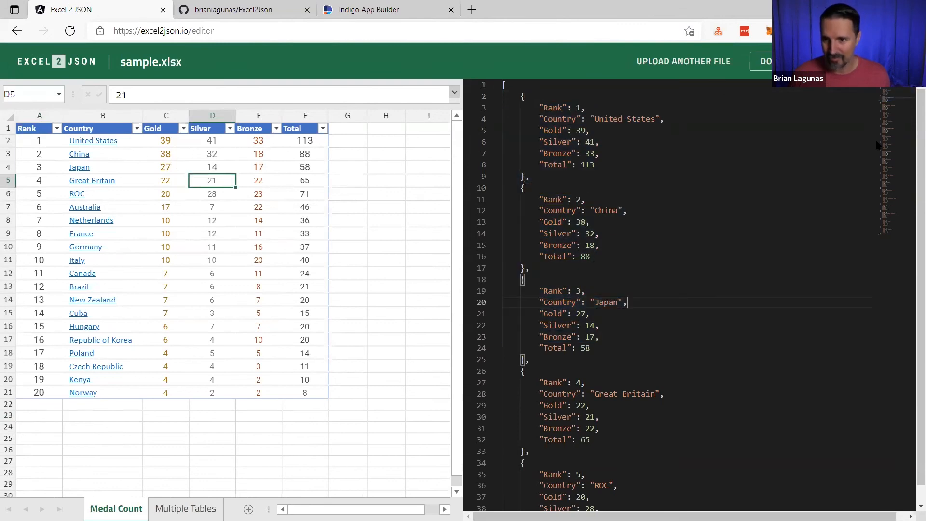
pyautogui.moveTo(876, 145); pyautogui.dragTo(881, 93)
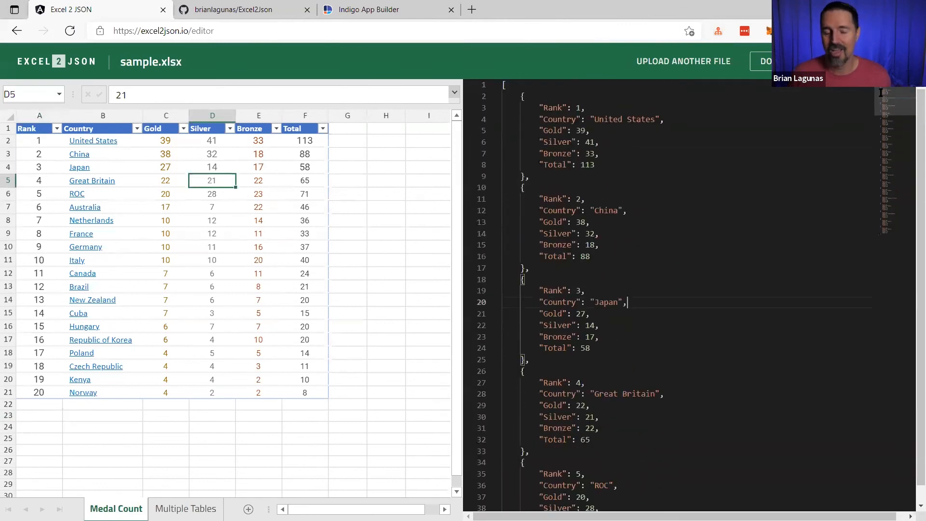
pyautogui.click(182, 251)
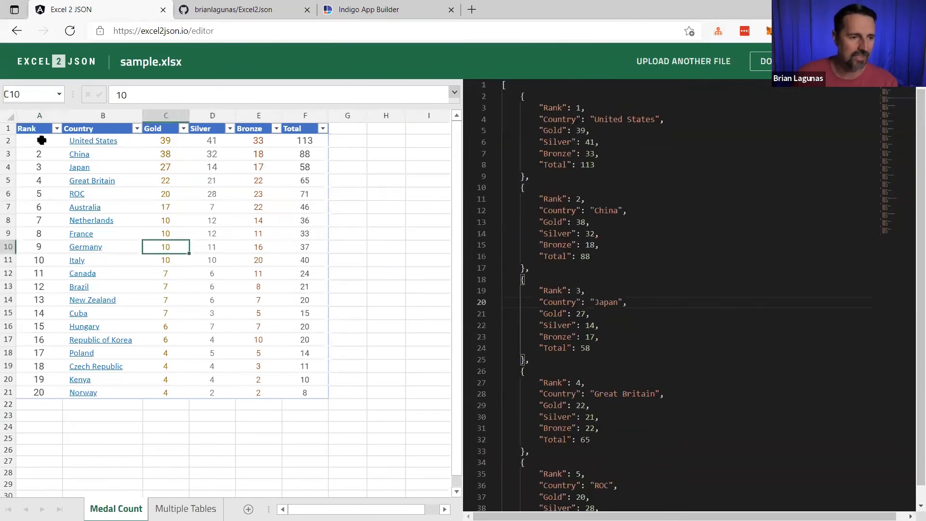
pyautogui.moveTo(42, 140); pyautogui.dragTo(288, 333)
pyautogui.click(288, 331)
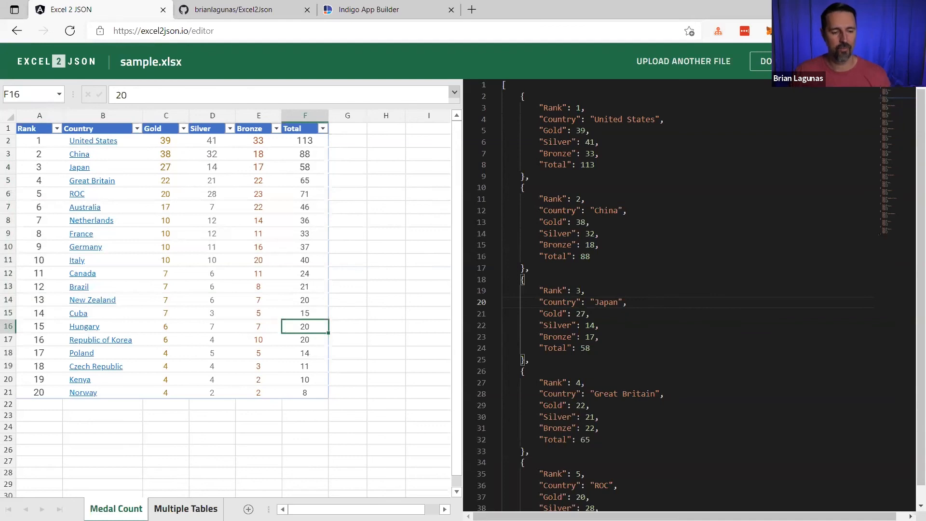
# Examine the JSON for each table on the Multiple Tables sheet, and return to the Medal Count table
pyautogui.click(185, 509)
pyautogui.click(211, 266)
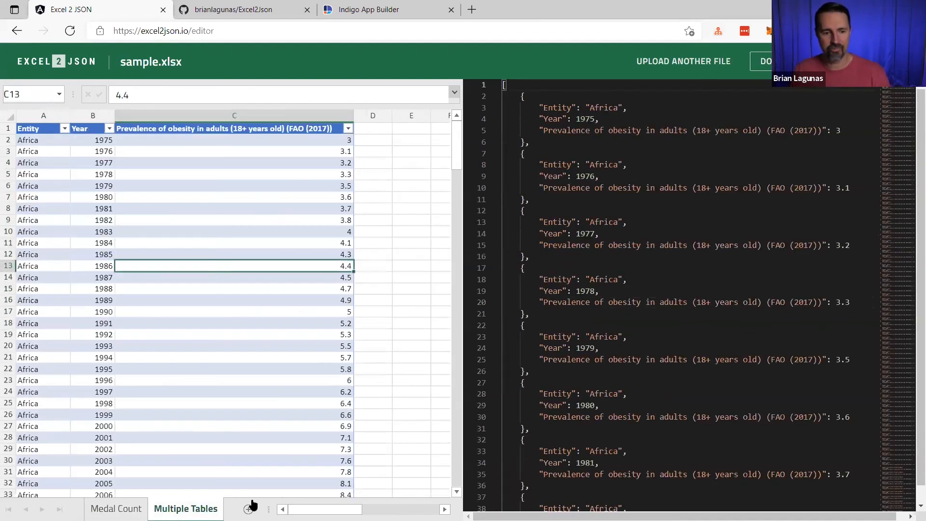
pyautogui.moveTo(321, 508); pyautogui.dragTo(349, 424)
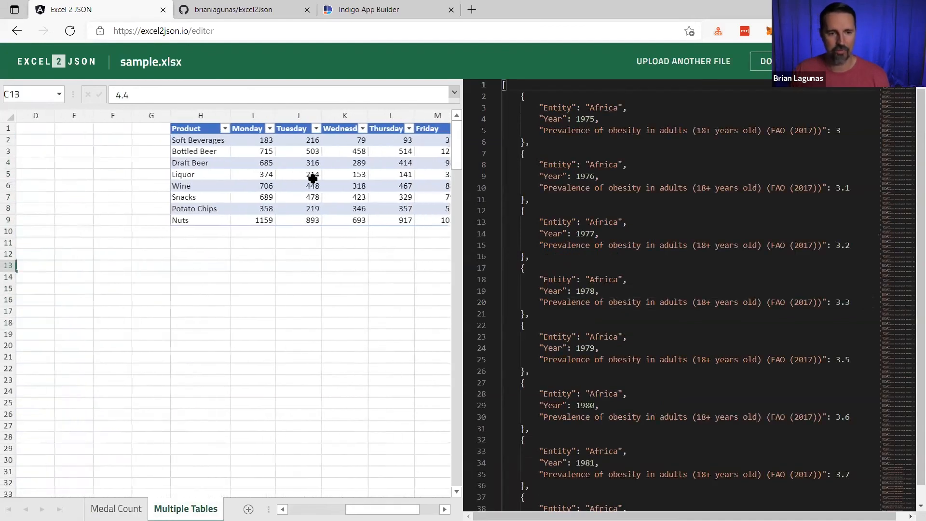
pyautogui.click(313, 176)
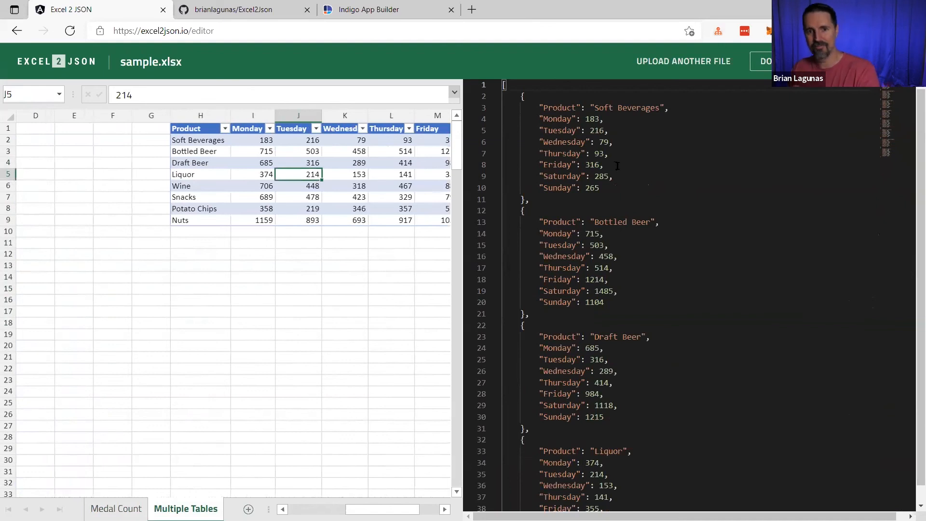
pyautogui.moveTo(374, 509); pyautogui.dragTo(314, 509)
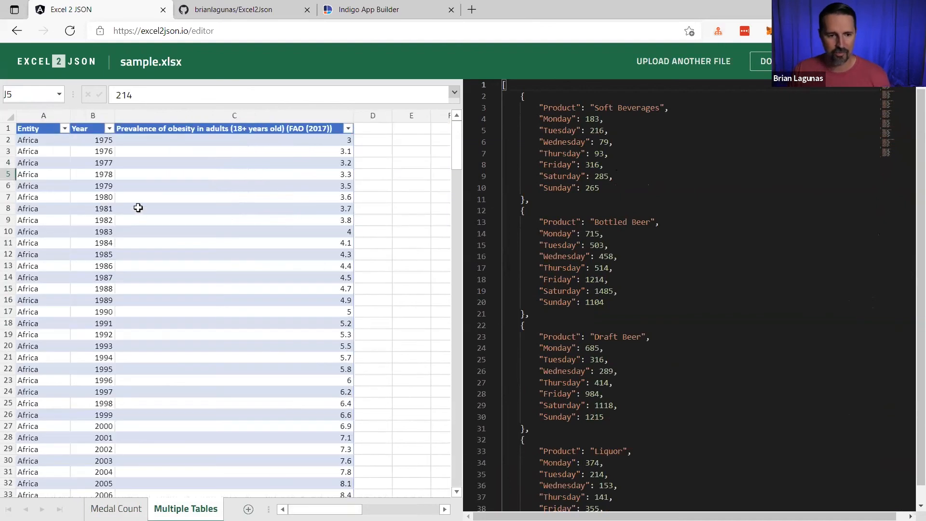
pyautogui.click(138, 208)
pyautogui.click(115, 508)
pyautogui.click(154, 225)
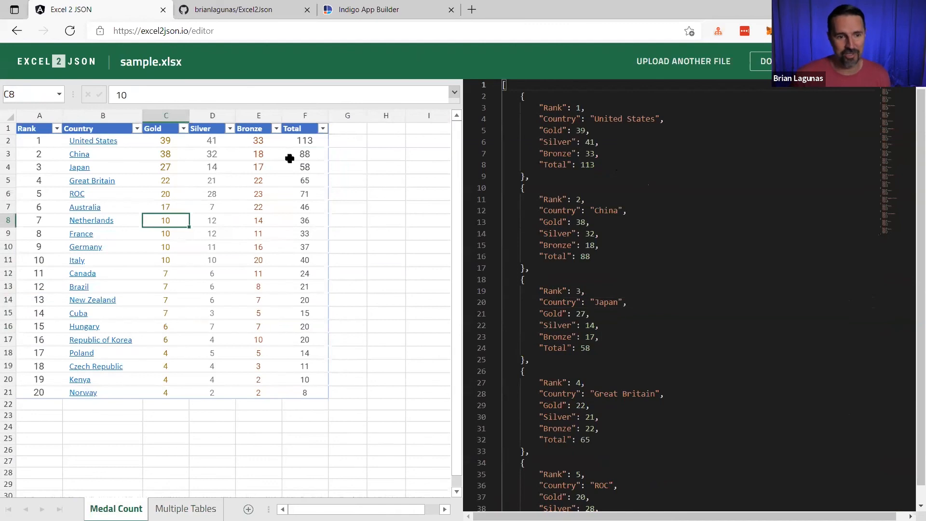
# Set the United States Total in the Medal Count table to 0, and check its value in the JSON
pyautogui.click(301, 140)
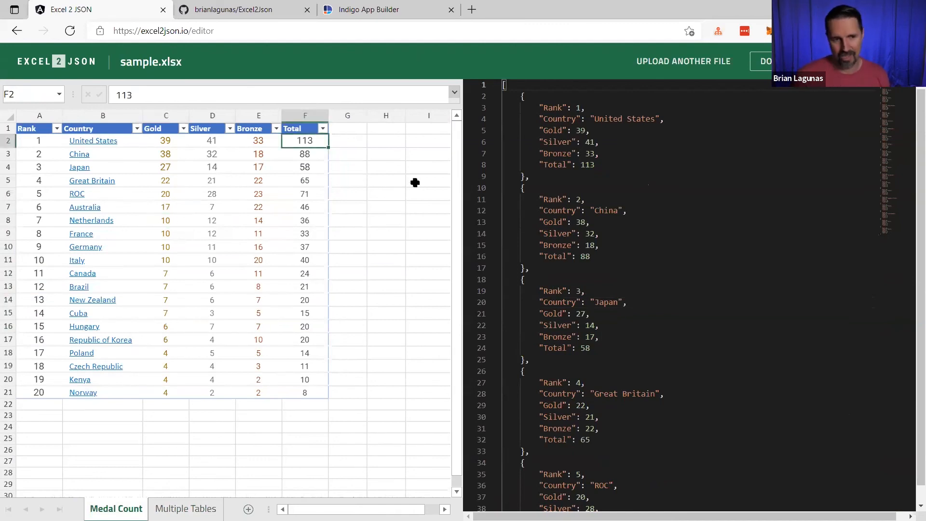
pyautogui.write('0')
pyautogui.press('Return')
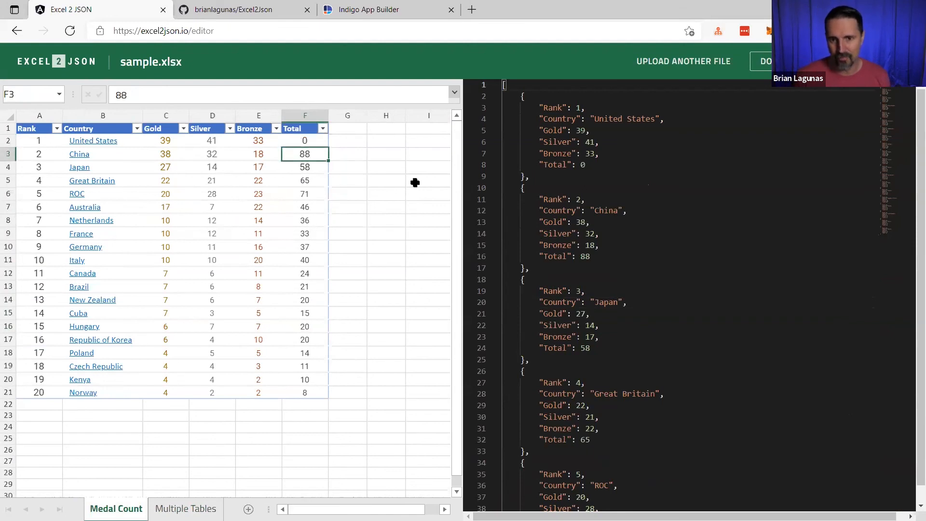
pyautogui.click(312, 145)
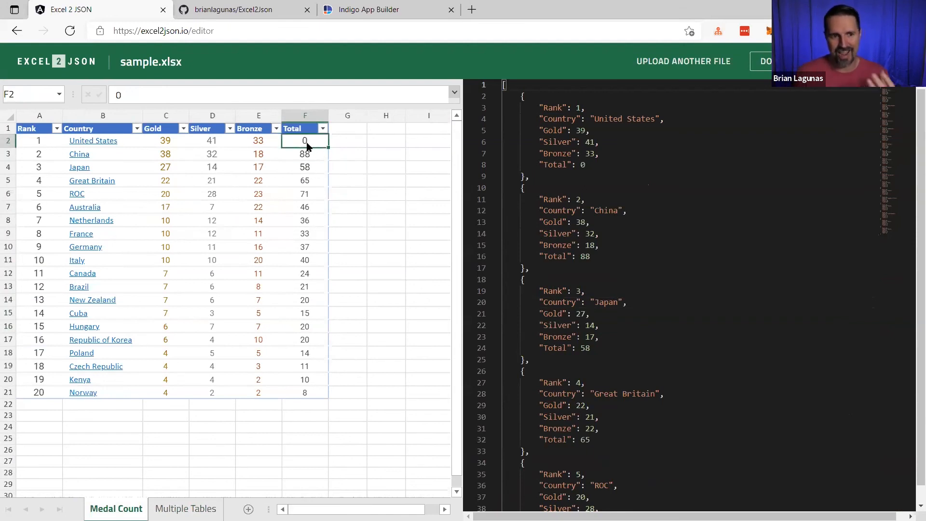
pyautogui.click(589, 165)
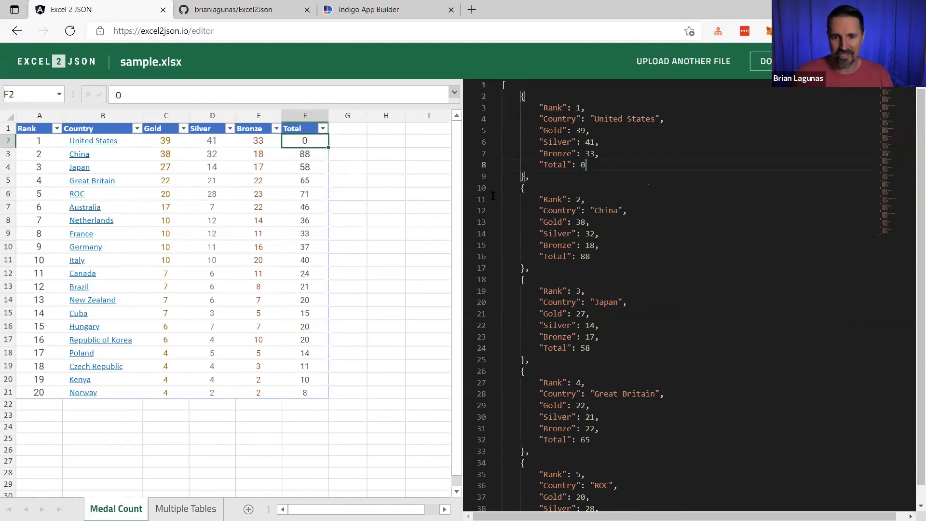
# Set the United States Total in the Medal Count table to 150, and check its value in the JSON
pyautogui.click(305, 141)
pyautogui.write('150')
pyautogui.press('Return')
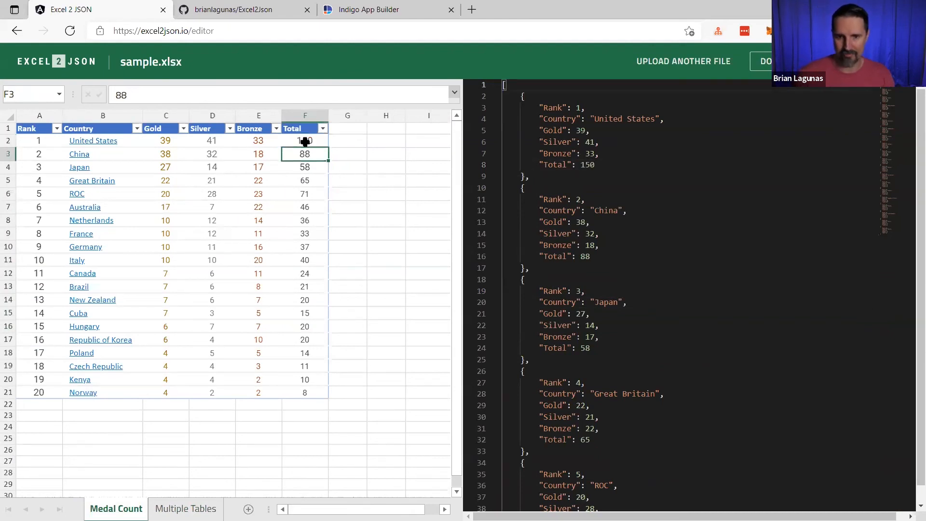
pyautogui.click(601, 165)
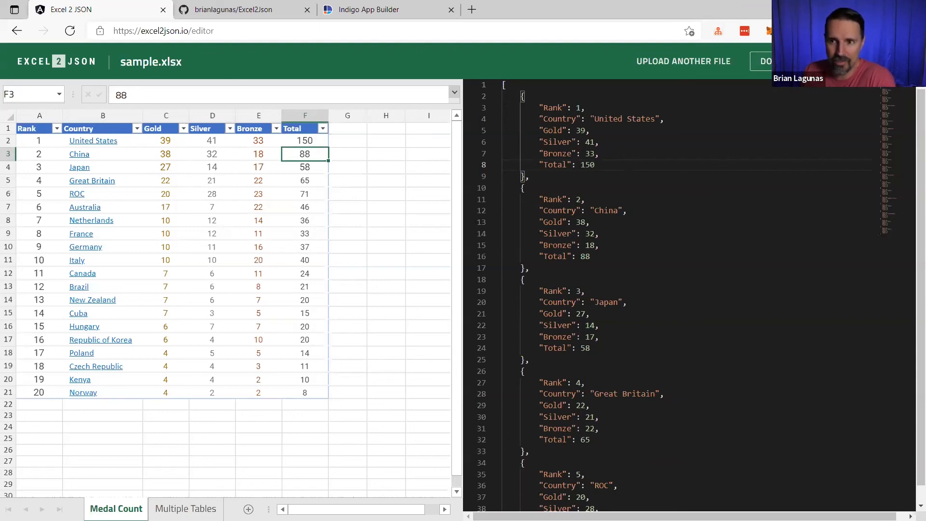
# Start downloading the generated JSON, and dismiss the download prompt
pyautogui.click(795, 62)
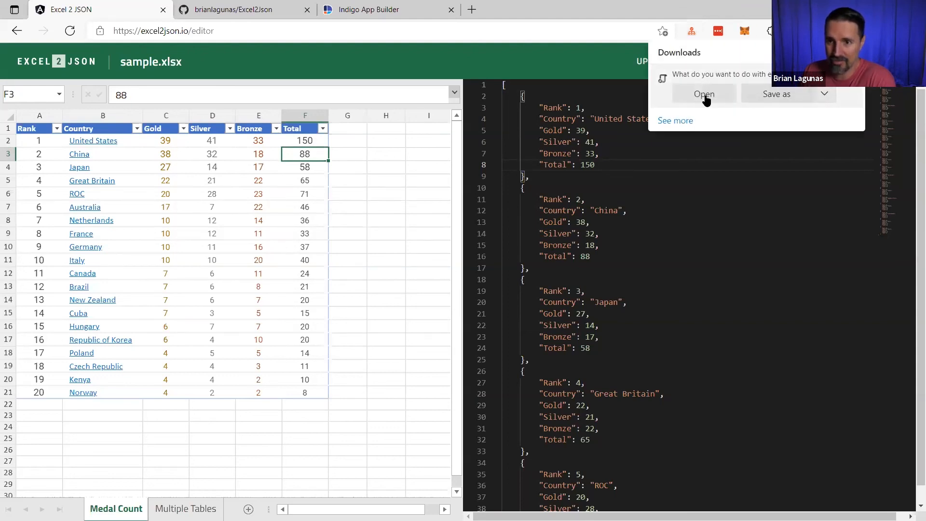
pyautogui.click(747, 248)
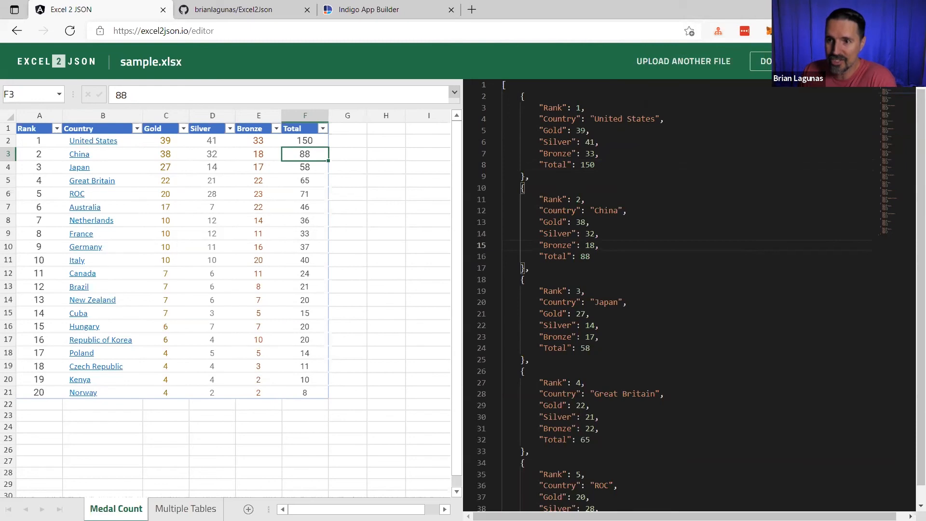
# Create and copy a share link to the Medal Count JSON, and open the link in a new browser tab
pyautogui.click(878, 61)
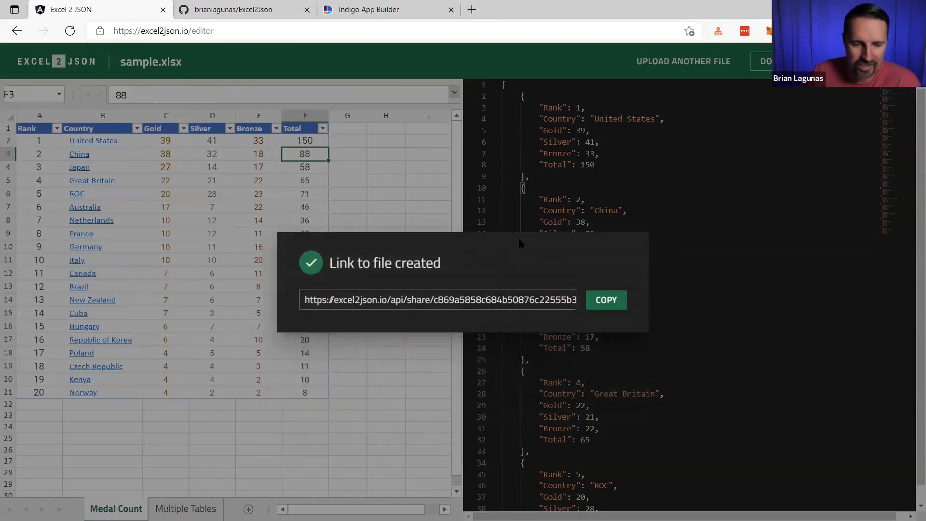
pyautogui.click(607, 300)
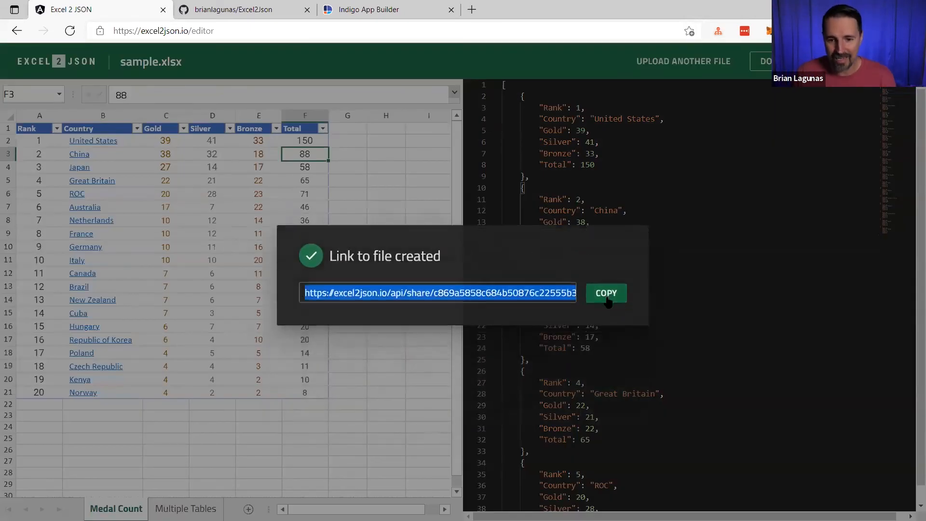
pyautogui.click(472, 10)
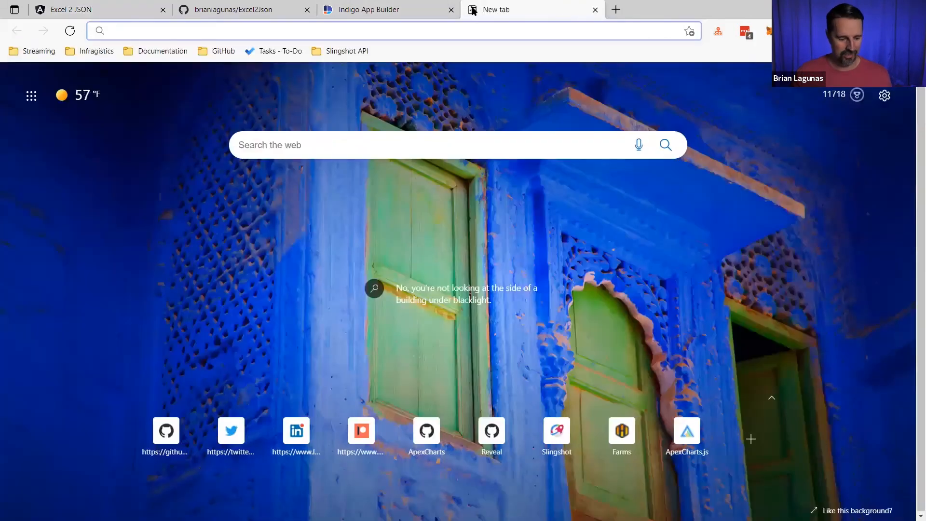
pyautogui.hotkey('ctrl', 'v')
pyautogui.press('Return')
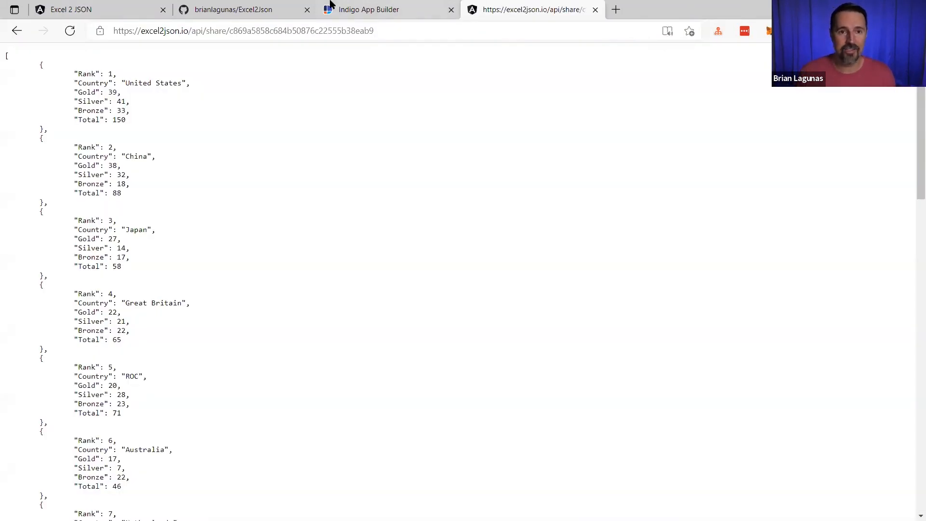
# Switch to Indigo App Builder and add the shared Medal Count JSON link as a GET URL for a new REST API data source
pyautogui.click(393, 11)
pyautogui.click(17, 162)
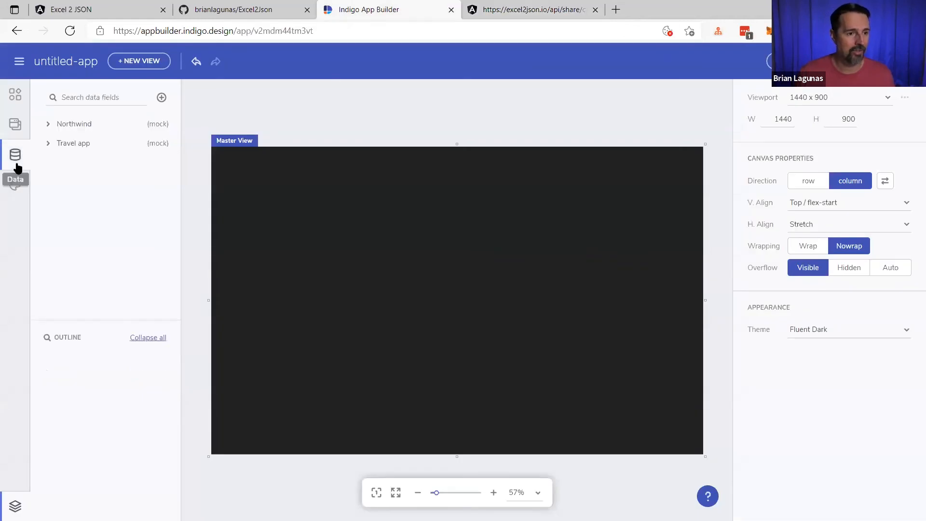
pyautogui.click(162, 98)
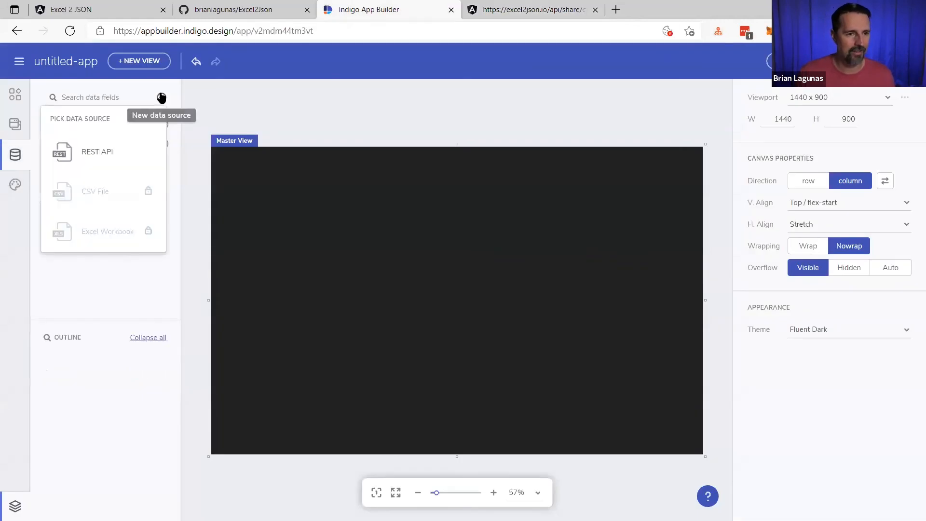
pyautogui.click(114, 149)
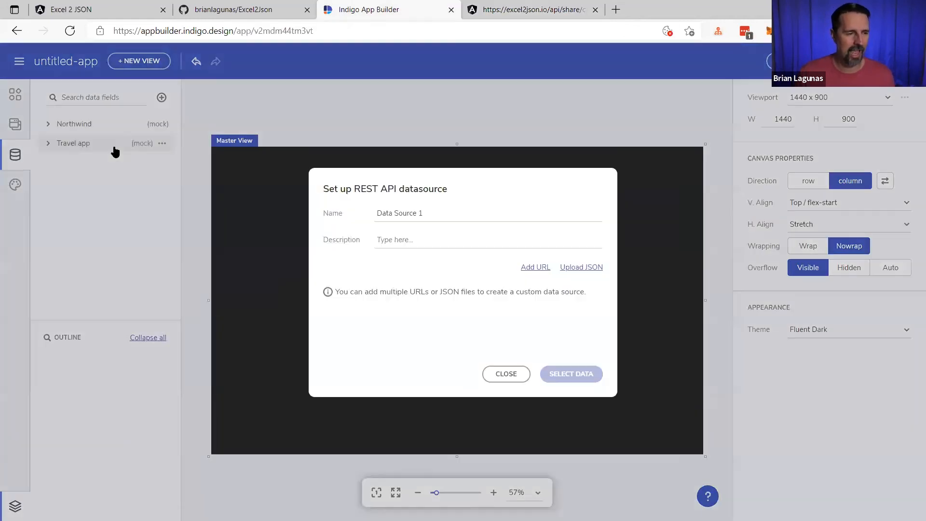
pyautogui.click(533, 268)
pyautogui.click(434, 252)
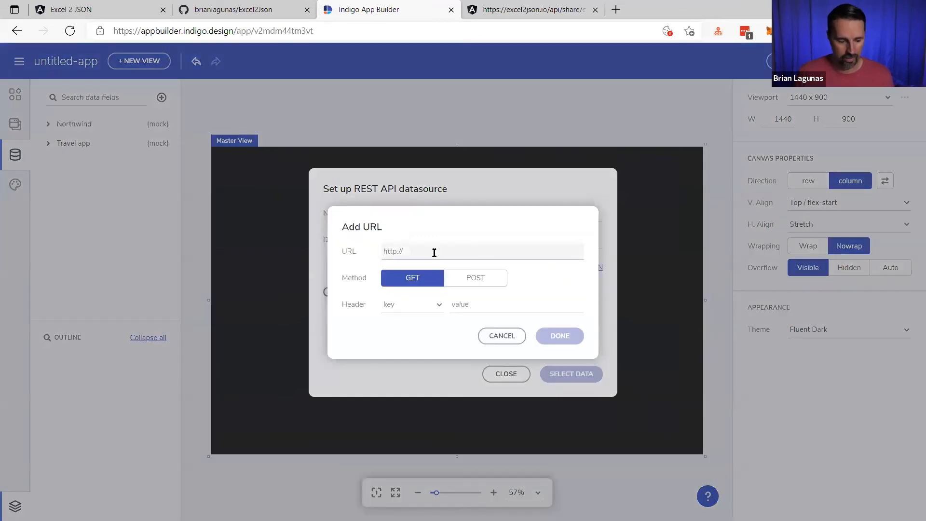
pyautogui.hotkey('ctrl', 'v')
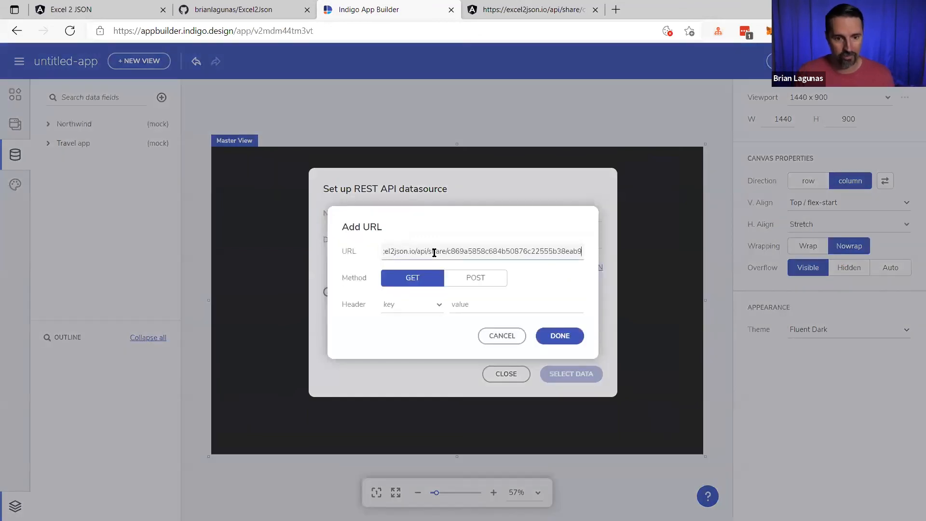
pyautogui.click(559, 338)
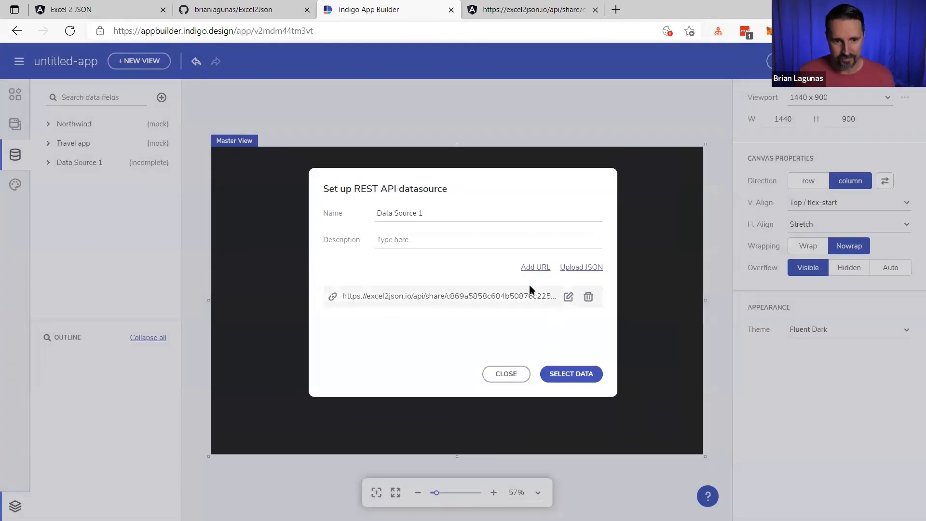
# Include the Rank, Country, Gold, Silver, Bronze and Total fields of Table 1 in the new data source
pyautogui.click(577, 375)
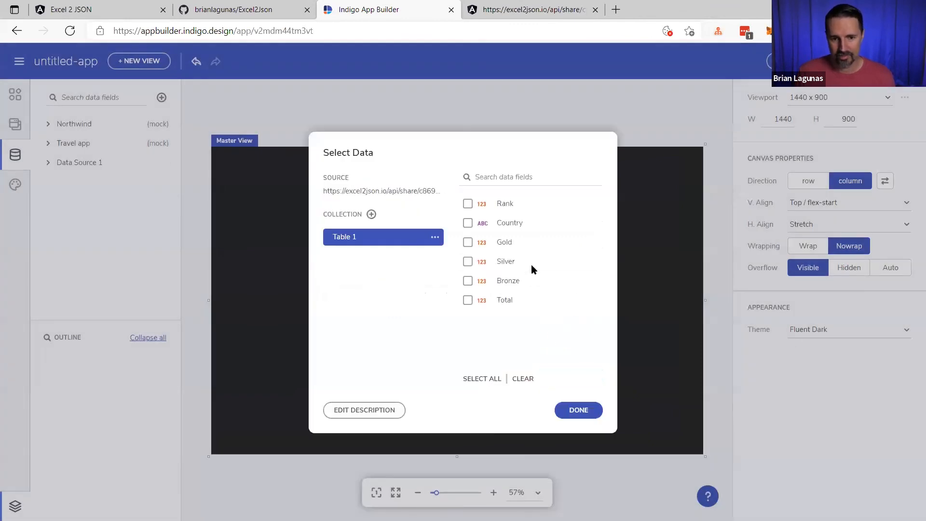
pyautogui.click(469, 204)
pyautogui.click(468, 224)
pyautogui.click(468, 243)
pyautogui.click(468, 262)
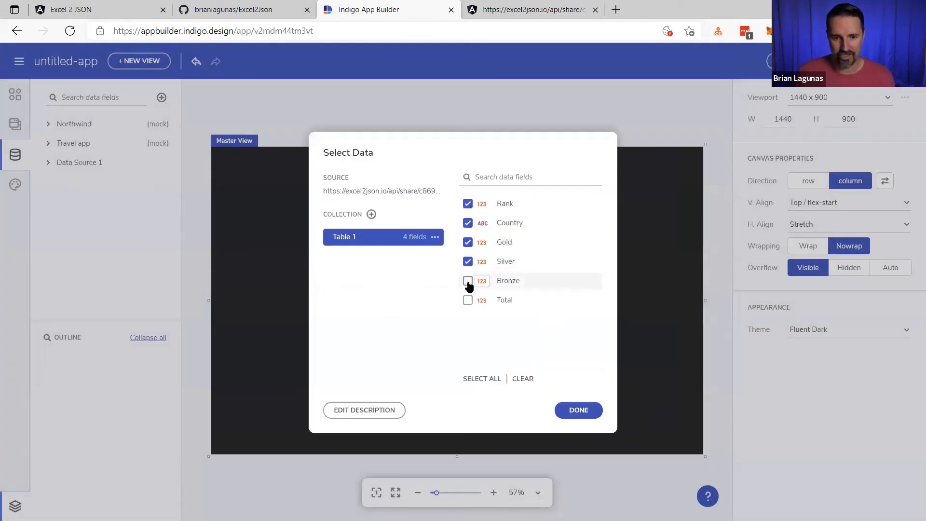
pyautogui.click(467, 281)
pyautogui.click(468, 300)
pyautogui.click(579, 410)
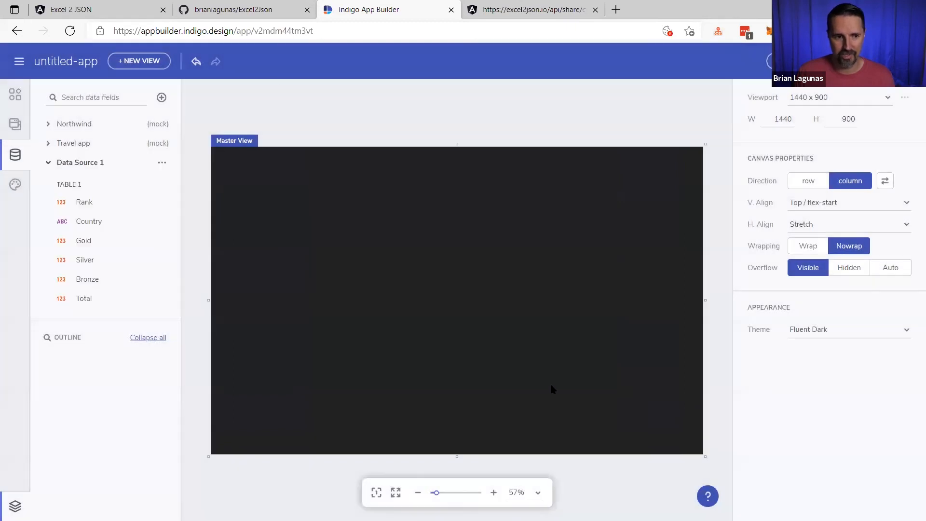
# Add a Grid component to the Master View and enlarge it to about 1396 by 683 px
pyautogui.click(14, 96)
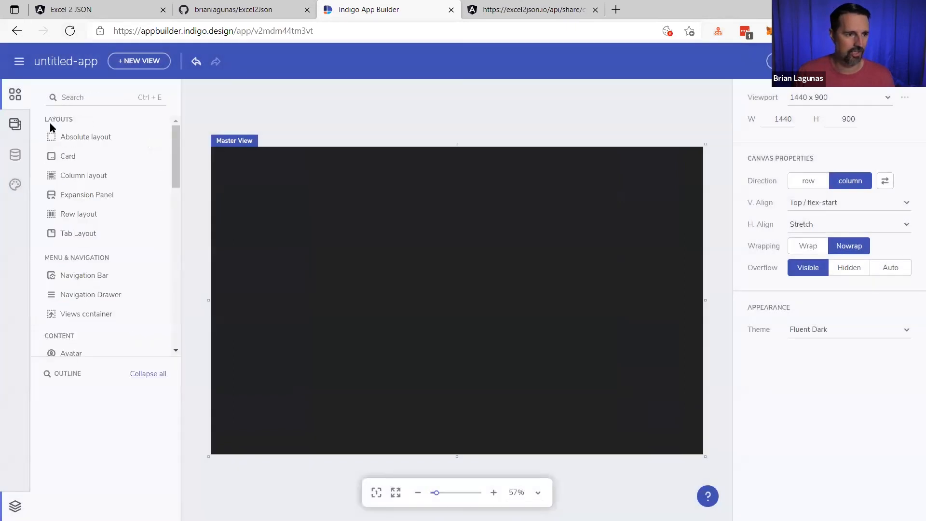
pyautogui.click(85, 99)
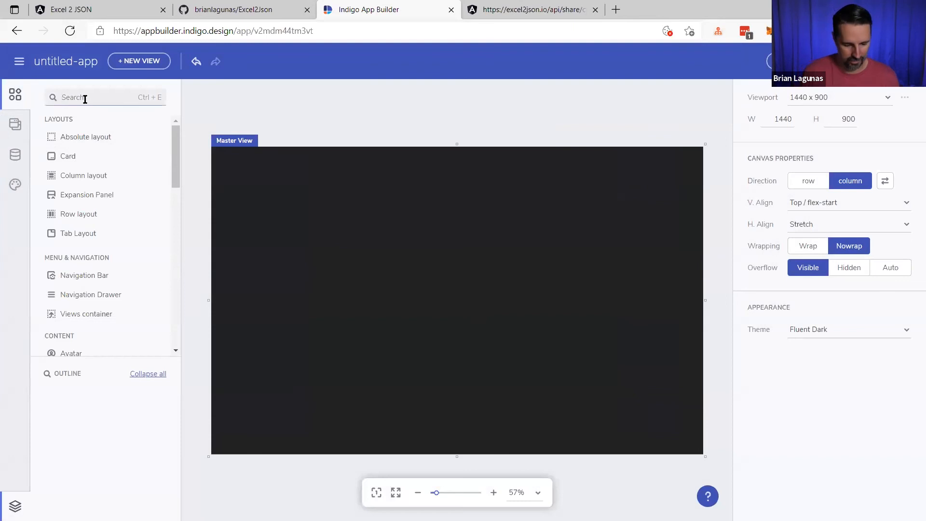
pyautogui.write('grid')
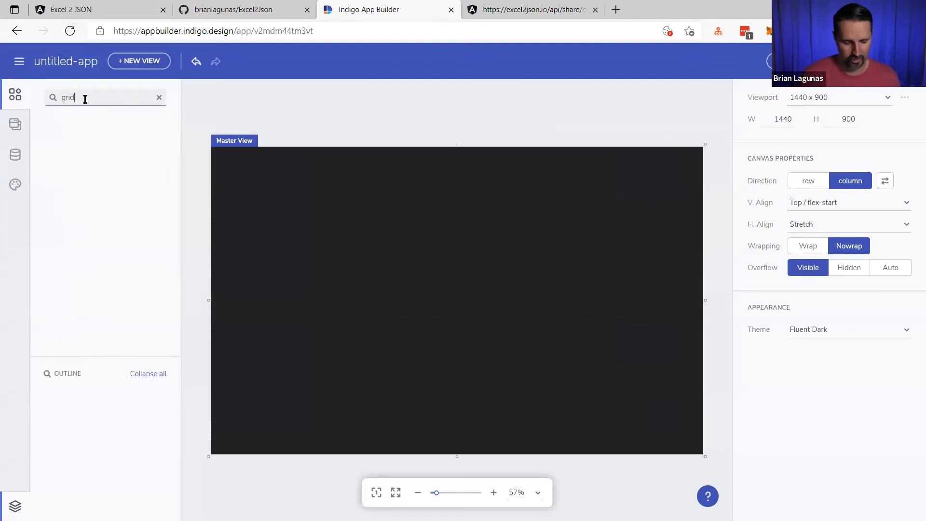
pyautogui.moveTo(83, 140); pyautogui.dragTo(337, 244)
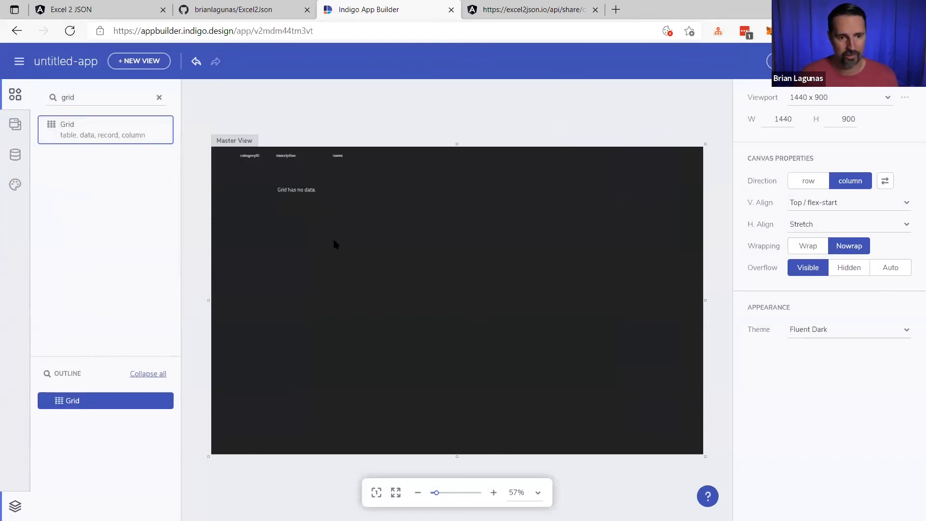
pyautogui.moveTo(378, 212); pyautogui.dragTo(688, 380)
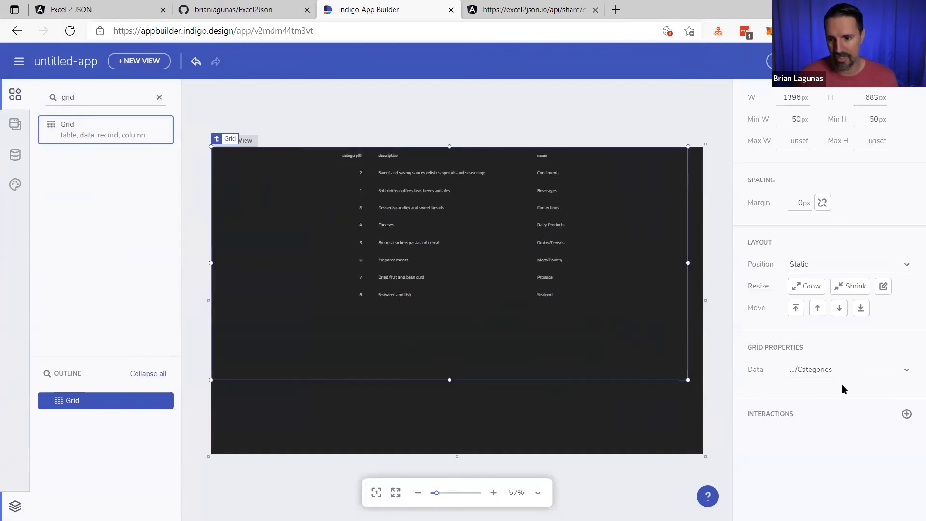
# Bind the grid's data to Table 1 of Data Source 1
pyautogui.click(906, 370)
pyautogui.moveTo(835, 424)
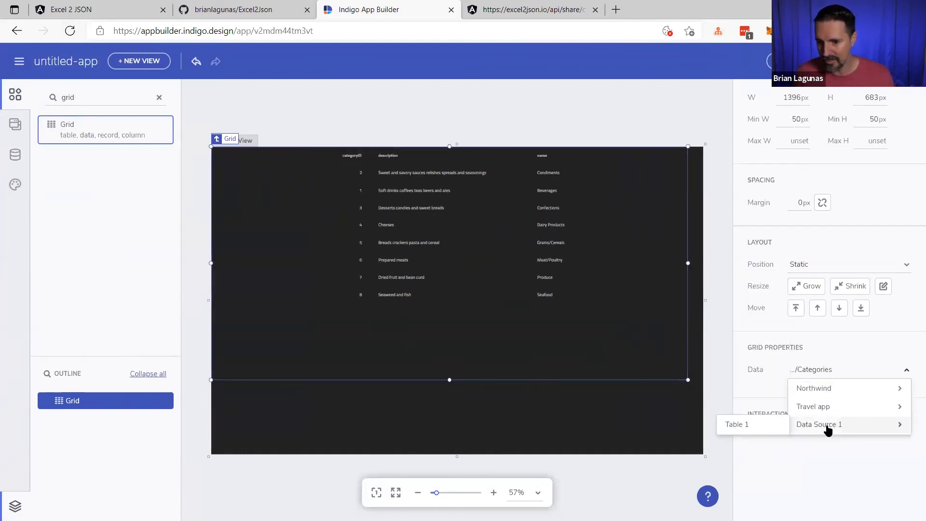
pyautogui.click(760, 428)
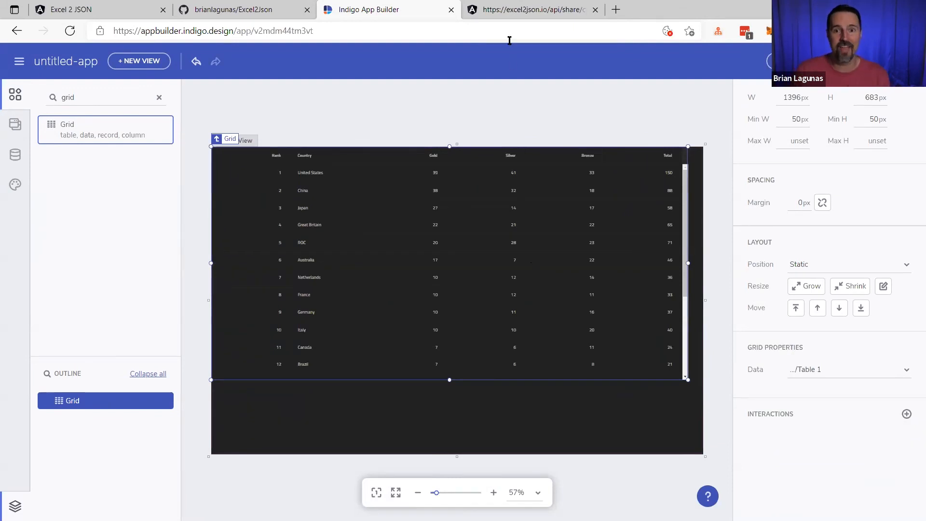
# Compare the shared JSON page and its link with the bound grid, and look at the Excel2Json GitHub repository
pyautogui.click(515, 11)
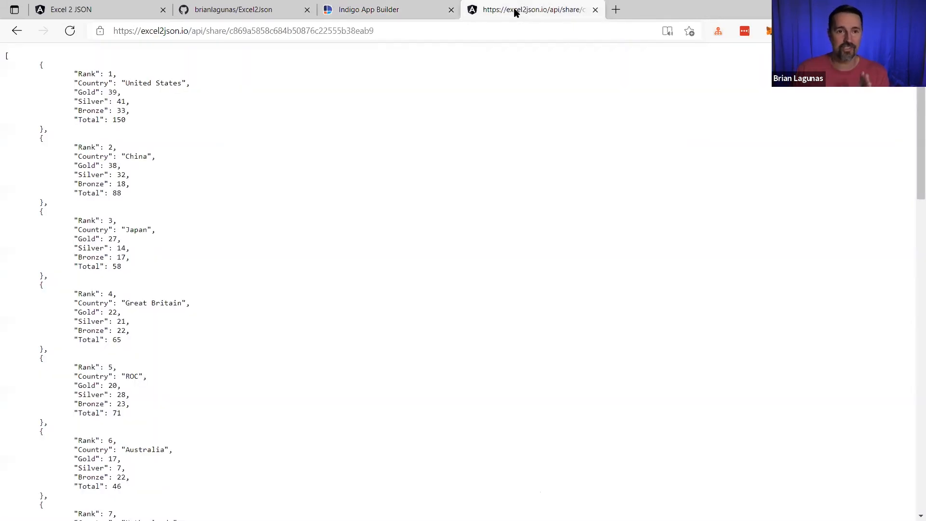
pyautogui.click(409, 10)
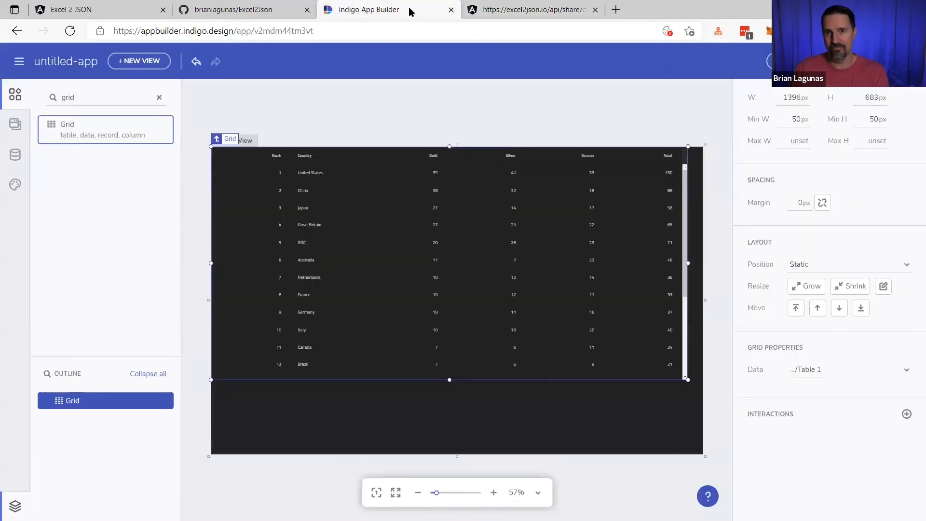
pyautogui.click(533, 11)
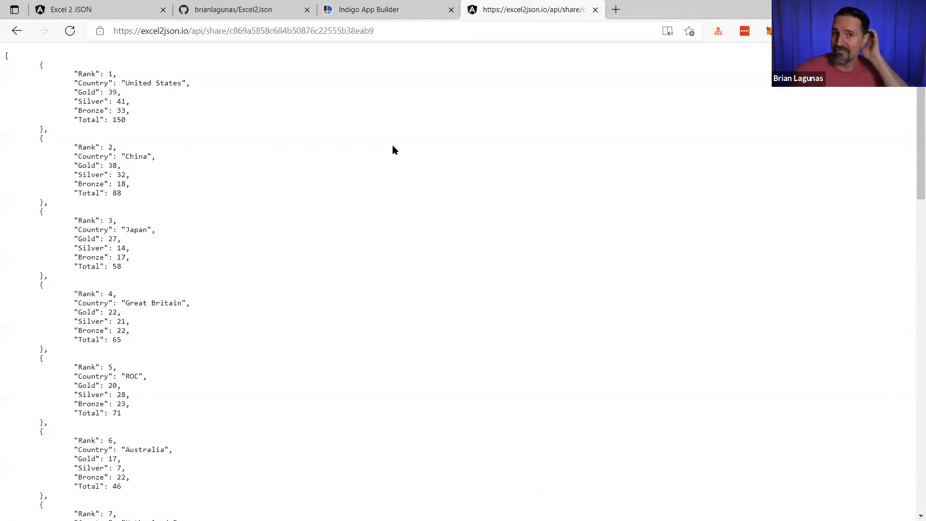
pyautogui.click(396, 30)
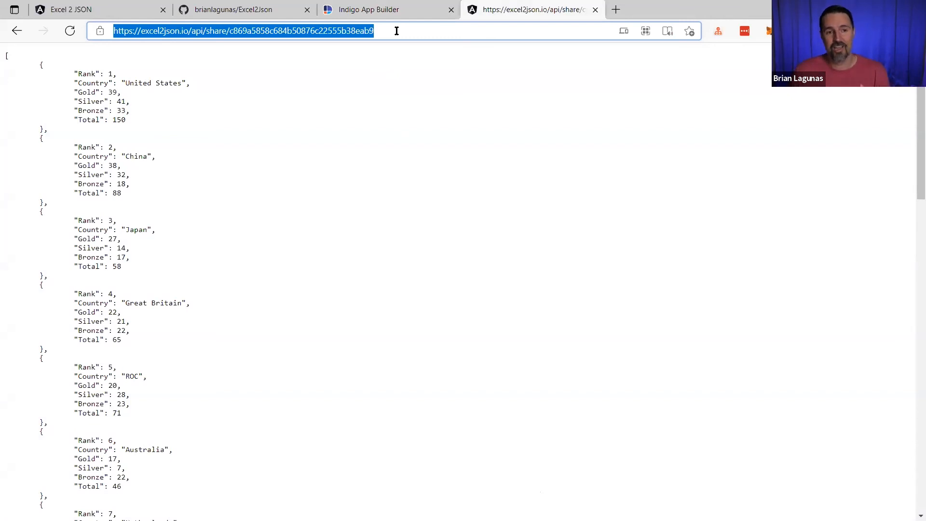
pyautogui.click(291, 160)
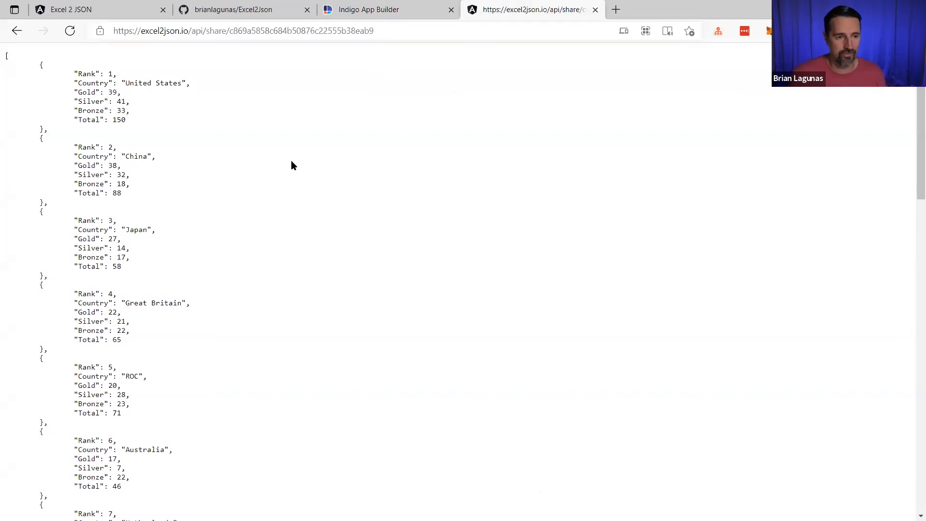
pyautogui.click(269, 11)
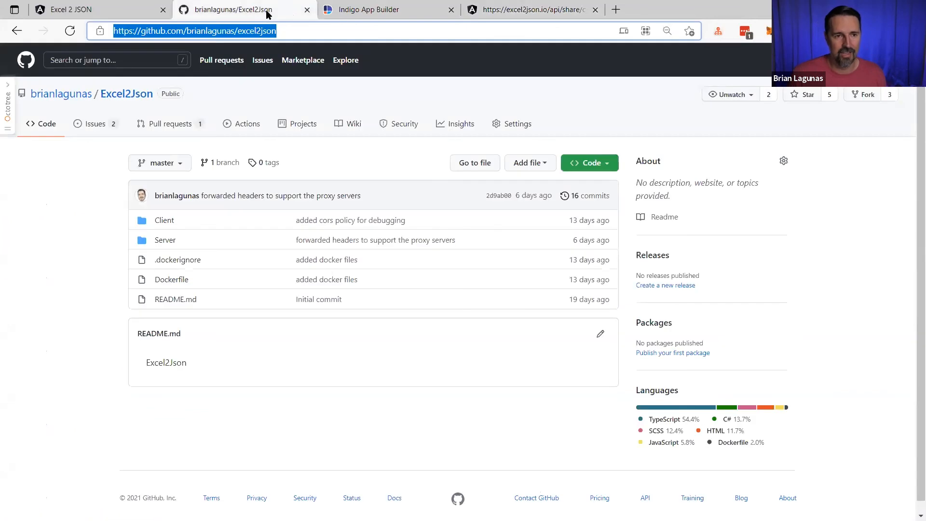
# Return to Excel 2 JSON and load data.csv from the Desktop for conversion
pyautogui.click(137, 10)
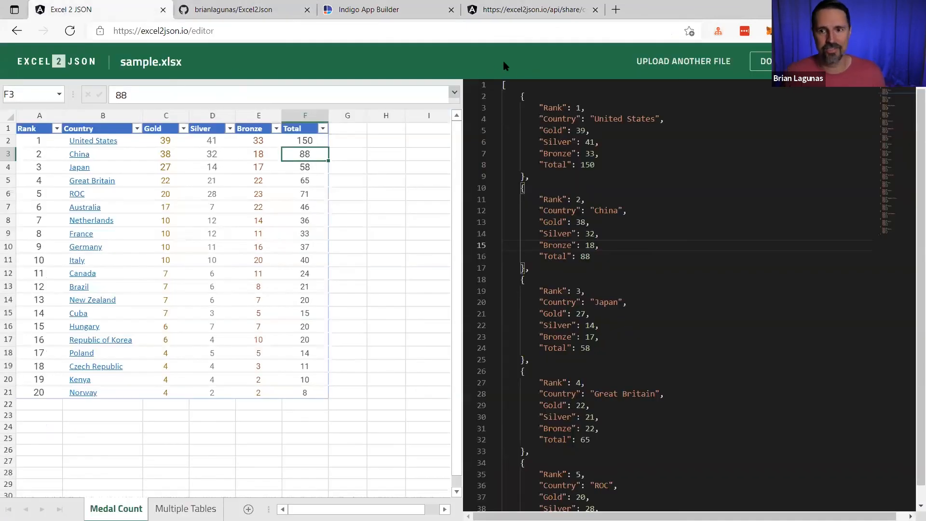
pyautogui.click(57, 61)
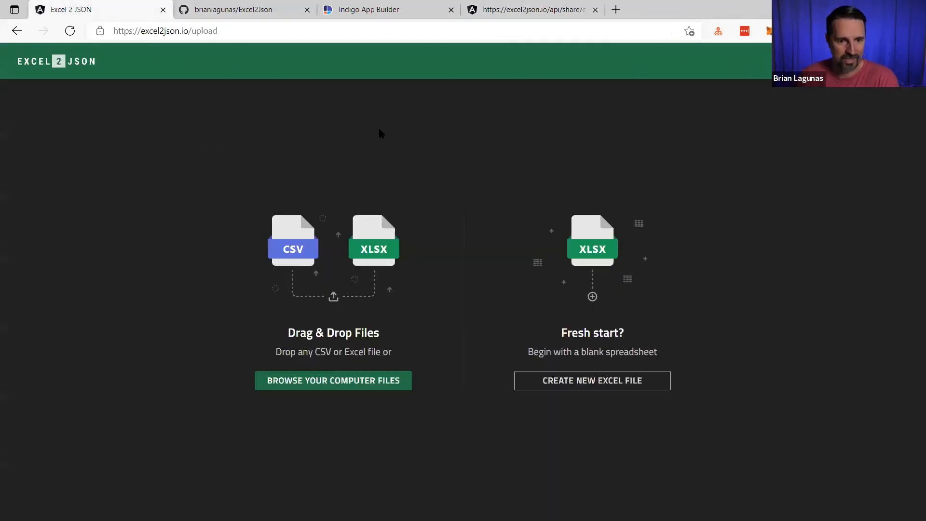
pyautogui.click(361, 381)
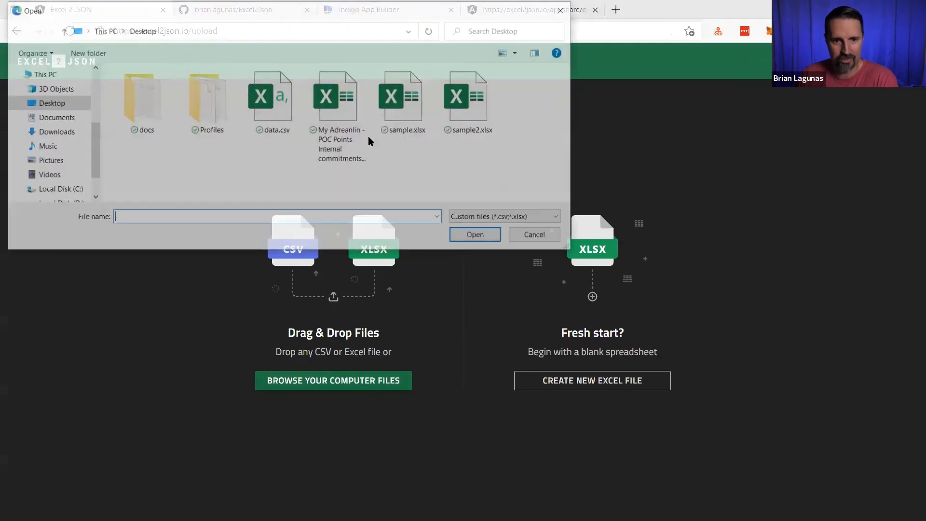
pyautogui.doubleClick(270, 112)
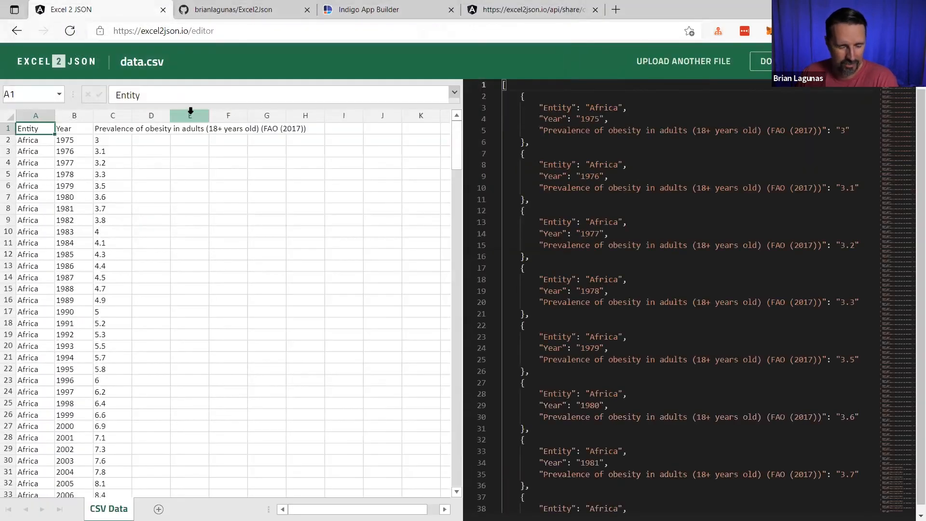
# Create a new blank Excel file and enter the column headers name in A1 and age in B1
pyautogui.click(62, 63)
pyautogui.click(576, 385)
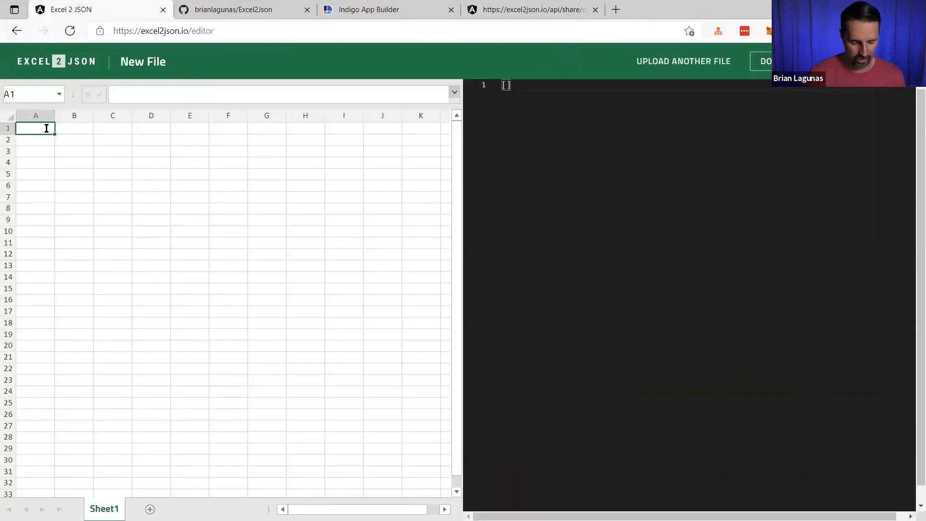
pyautogui.write('name')
pyautogui.press('Tab')
pyautogui.write('age')
pyautogui.press('Return')
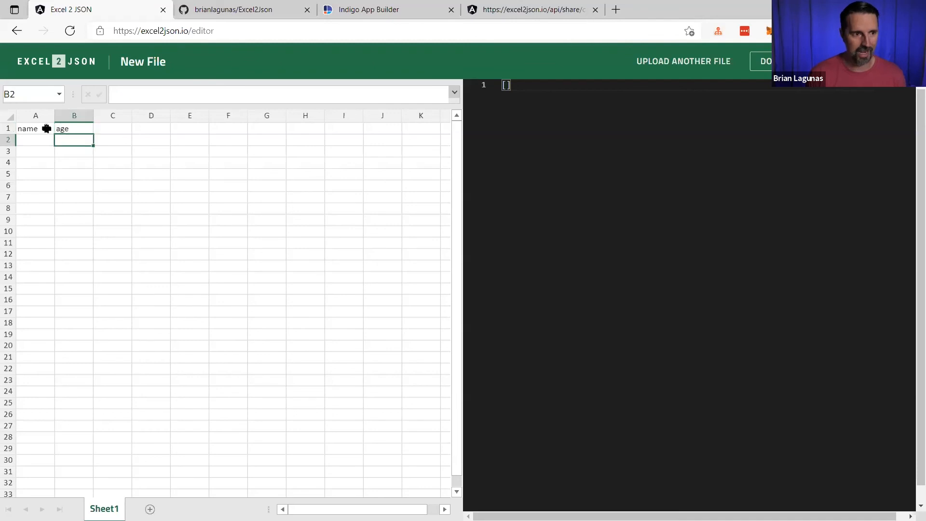
# Fill row 2 with a first name and the age 100
pyautogui.press('Left')
pyautogui.write('brian')
pyautogui.press('Tab')
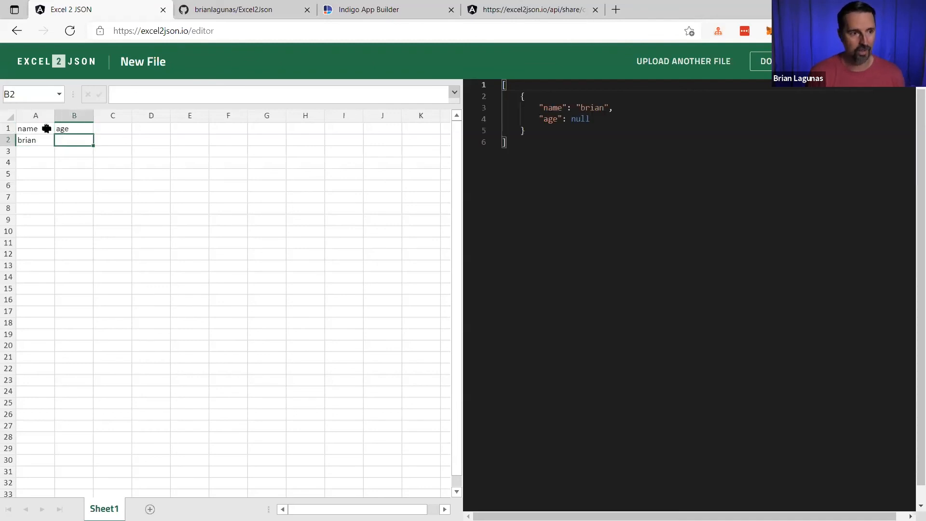
pyautogui.write('100')
pyautogui.press('Return')
pyautogui.press('Left')
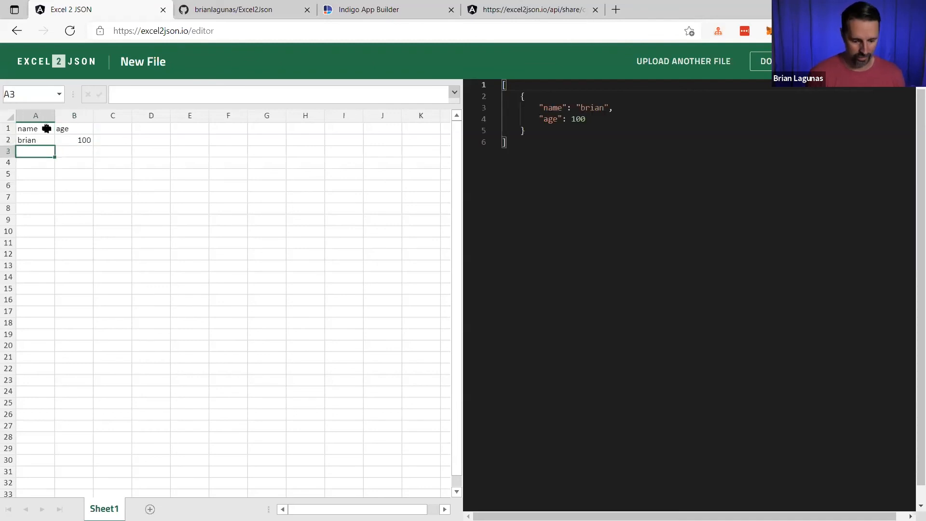
# Fill row 3 with another first name and the age 150, and enter only a first name in row 4
pyautogui.write('jason')
pyautogui.press('Tab')
pyautogui.write('150')
pyautogui.press('Return')
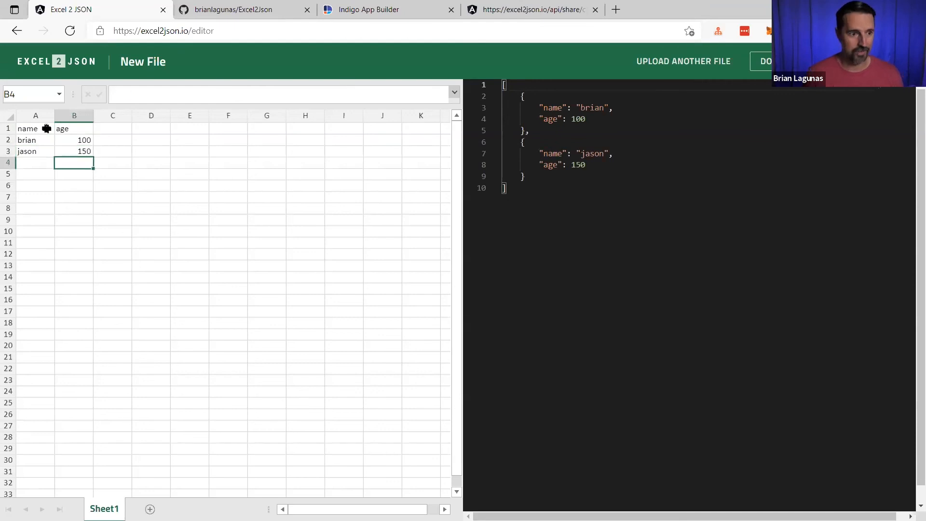
pyautogui.press('Left')
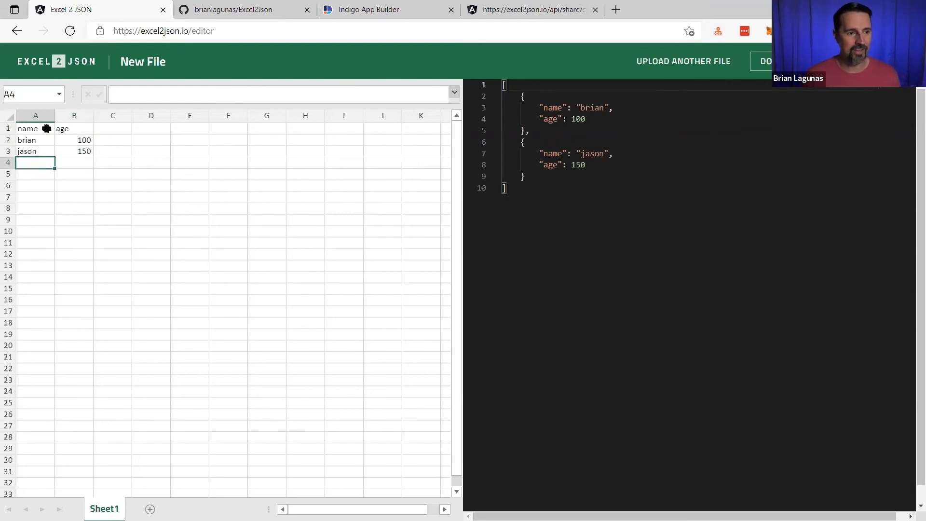
pyautogui.write('bob')
pyautogui.press('Tab')
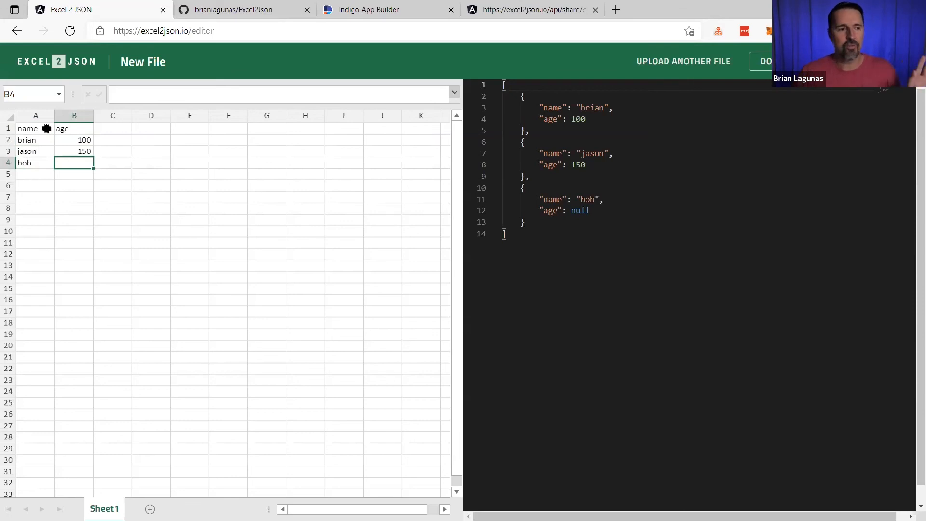
# Add a third column with the header id in C1
pyautogui.click(107, 132)
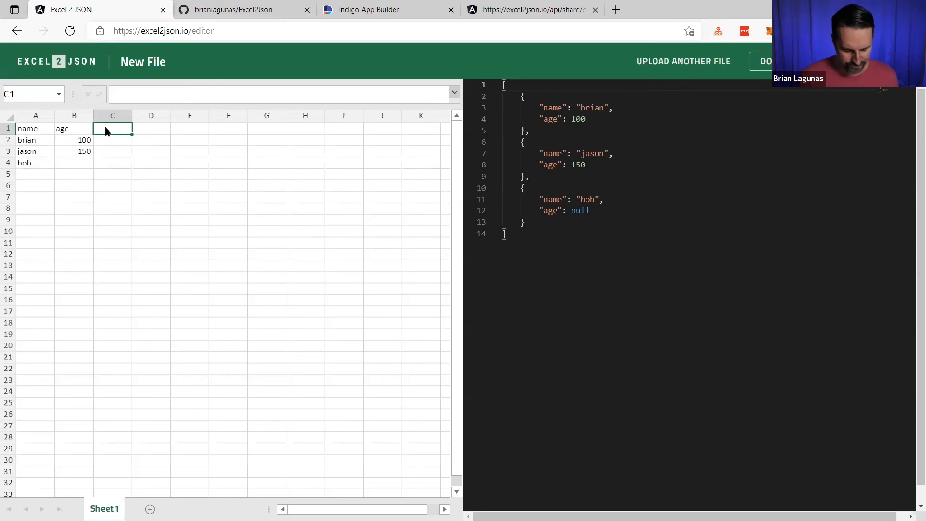
pyautogui.write('id')
pyautogui.press('Return')
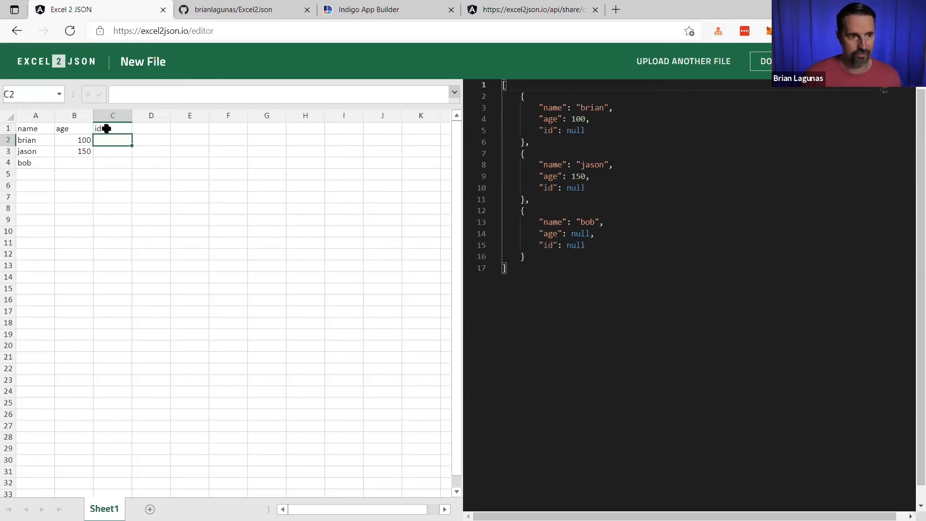
# Leave the new spreadsheet and return to the Excel 2 JSON upload page
pyautogui.click(106, 128)
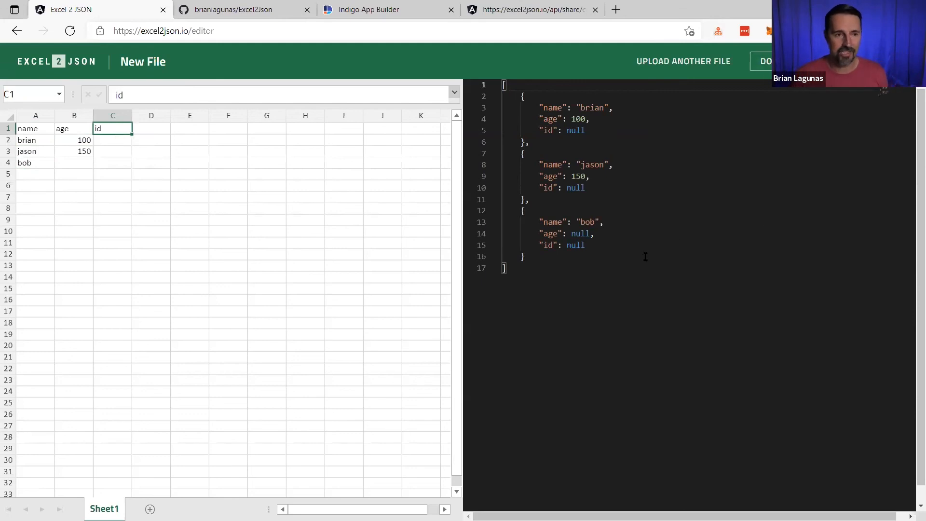
pyautogui.click(62, 71)
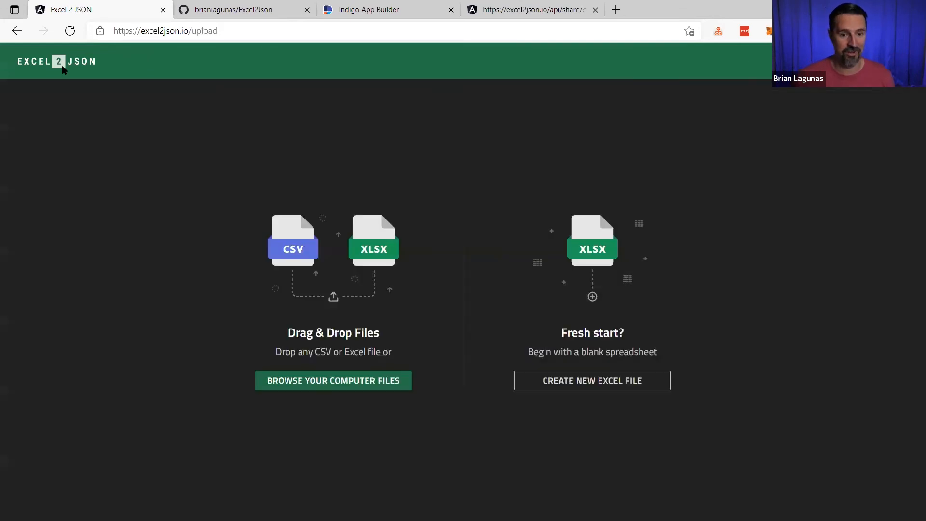
# Show the address of the Excel2Json GitHub repository, and close that page
pyautogui.click(232, 9)
pyautogui.click(263, 31)
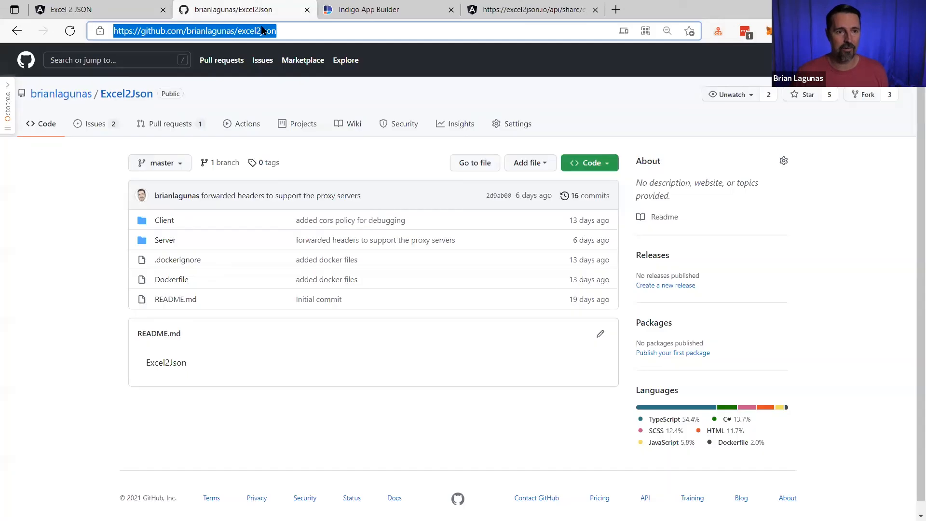
pyautogui.click(307, 10)
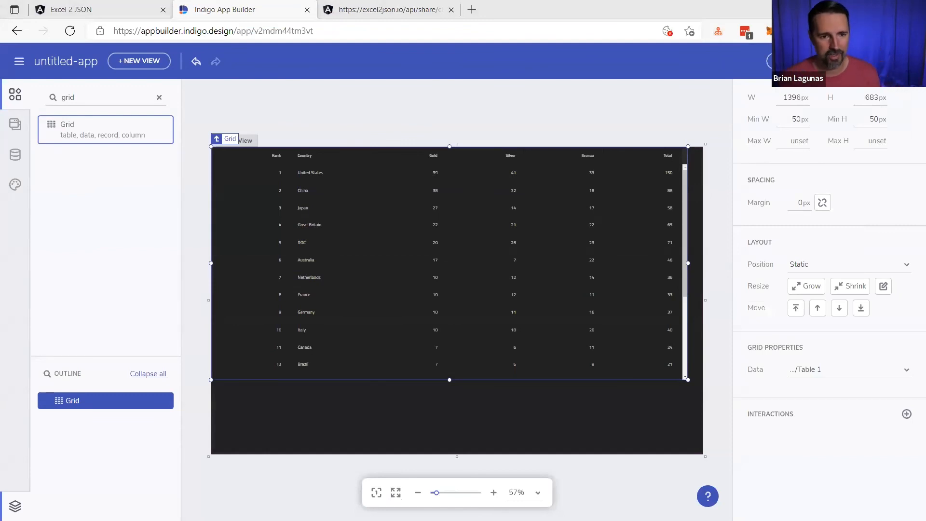
# Create another blank Excel file in Excel 2 JSON, mark out the range A1:E15, and return to the upload page
pyautogui.click(106, 10)
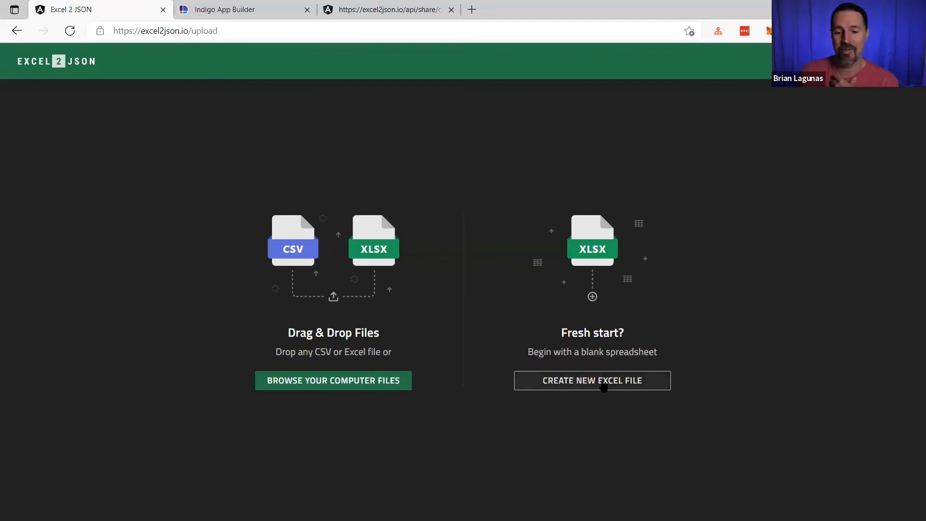
pyautogui.click(604, 386)
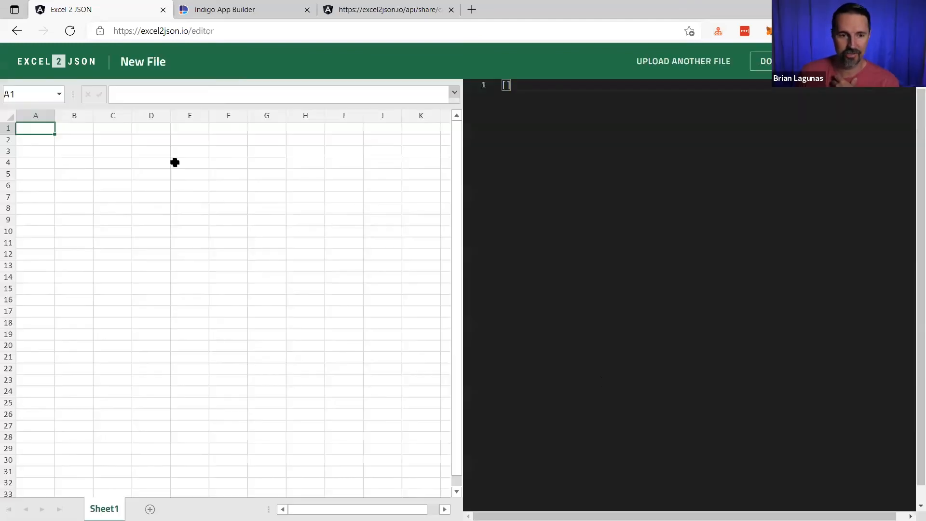
pyautogui.moveTo(39, 129); pyautogui.dragTo(110, 131)
pyautogui.click(152, 140)
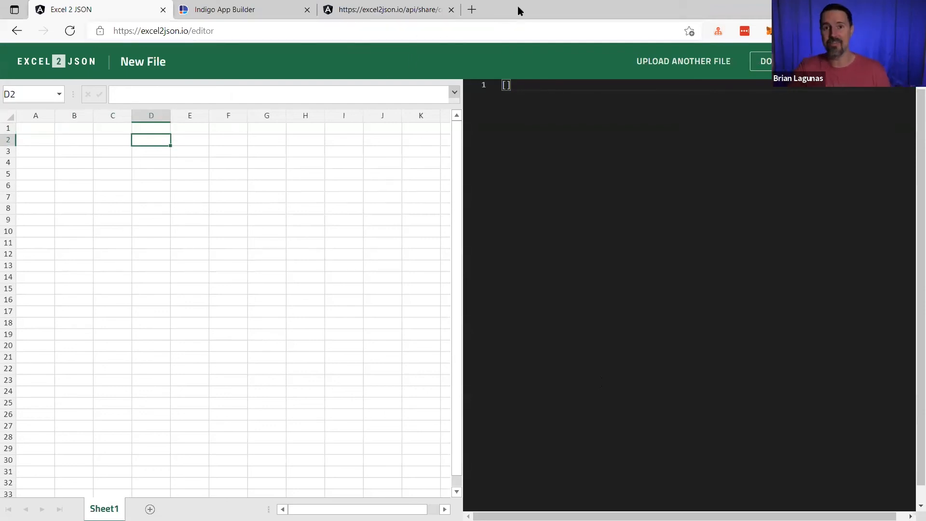
pyautogui.click(43, 127)
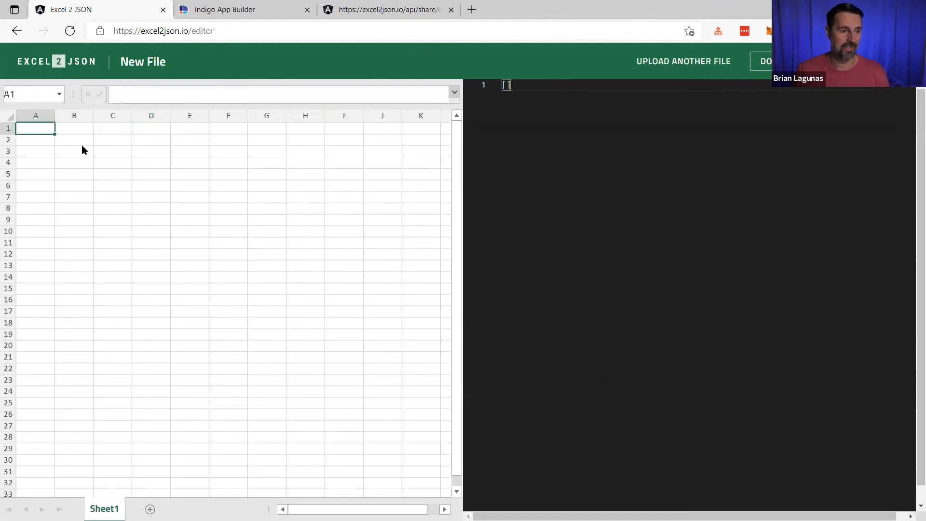
pyautogui.moveTo(82, 149); pyautogui.dragTo(194, 290)
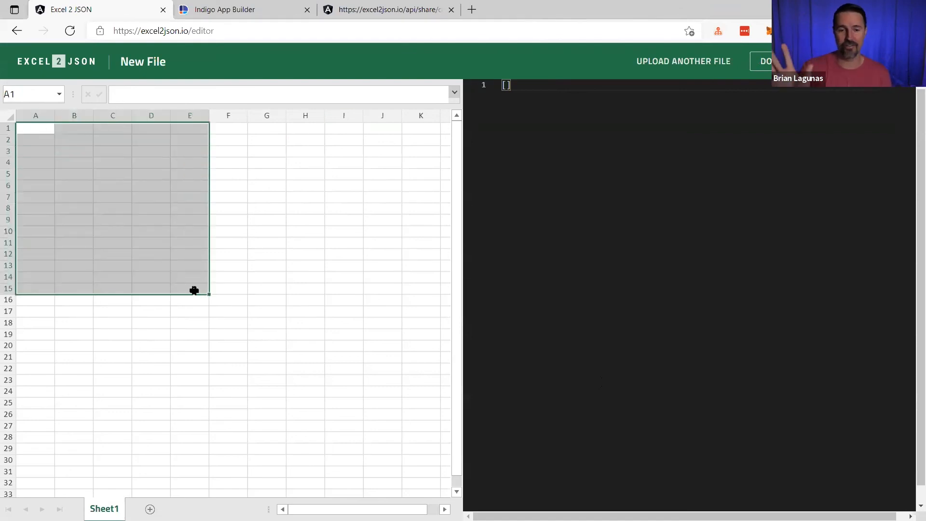
pyautogui.click(202, 235)
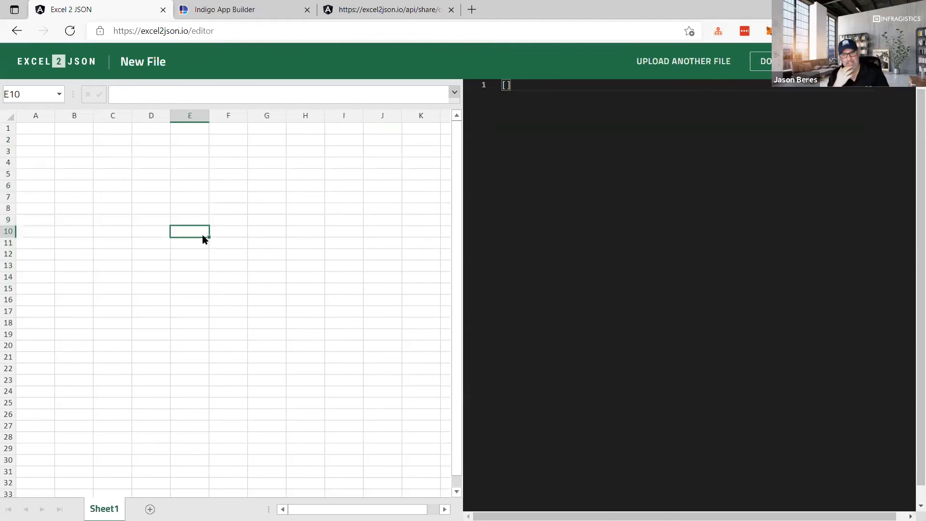
pyautogui.click(59, 62)
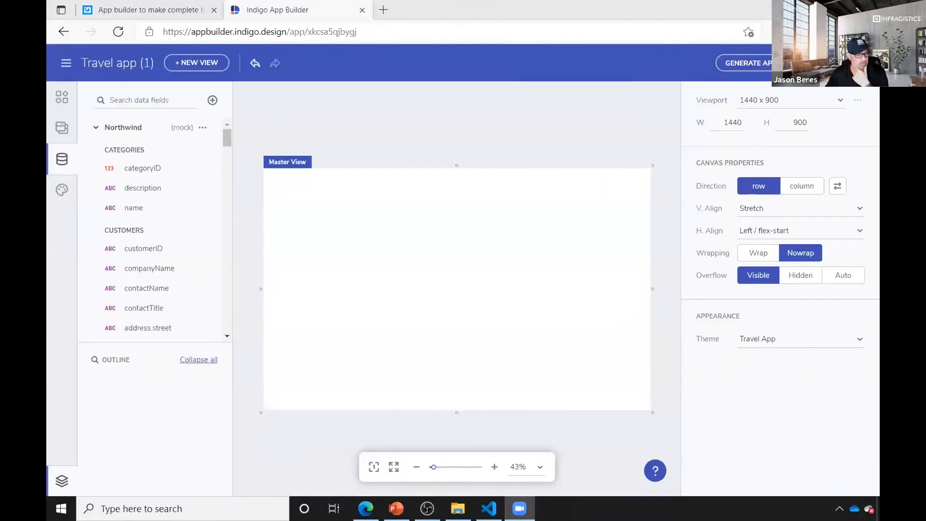
# Open a new Microsoft Edge window and go to excel2json.io
pyautogui.rightClick(365, 508)
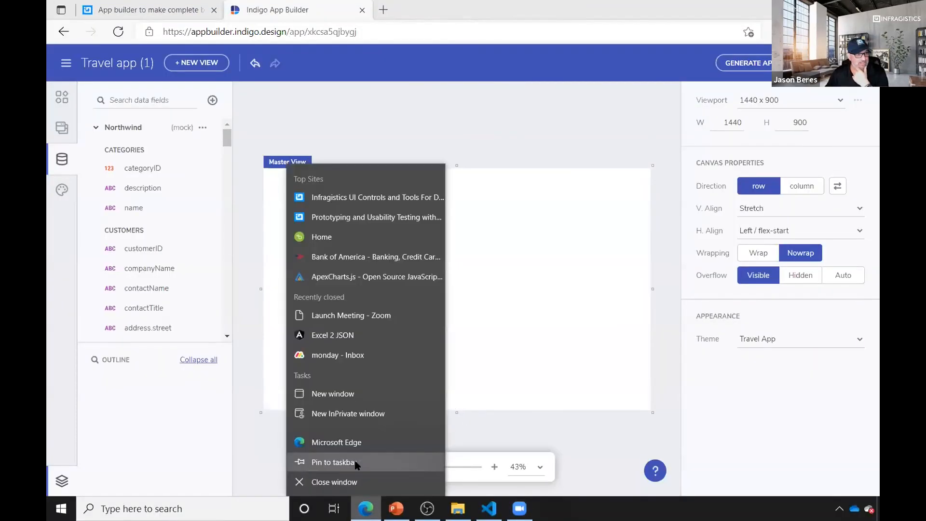
pyautogui.click(361, 391)
pyautogui.click(325, 34)
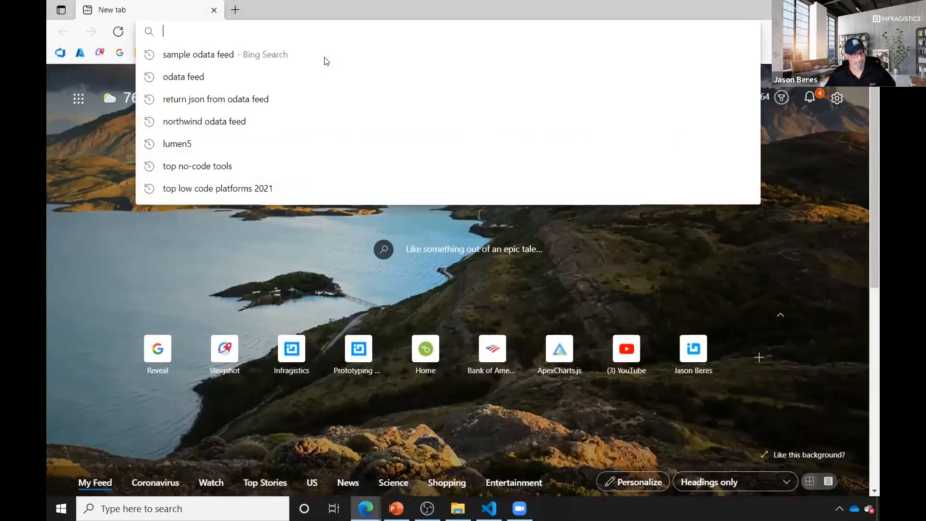
pyautogui.write('excel2json.io')
pyautogui.press('Return')
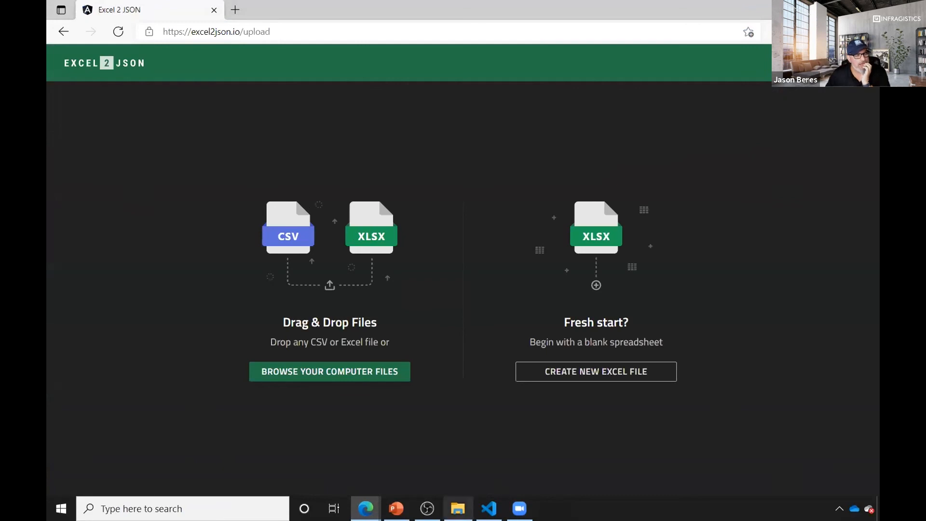
# Open Northwind Excel Dump.xlsx from the Desktop folder in Excel and maximize its window
pyautogui.click(458, 509)
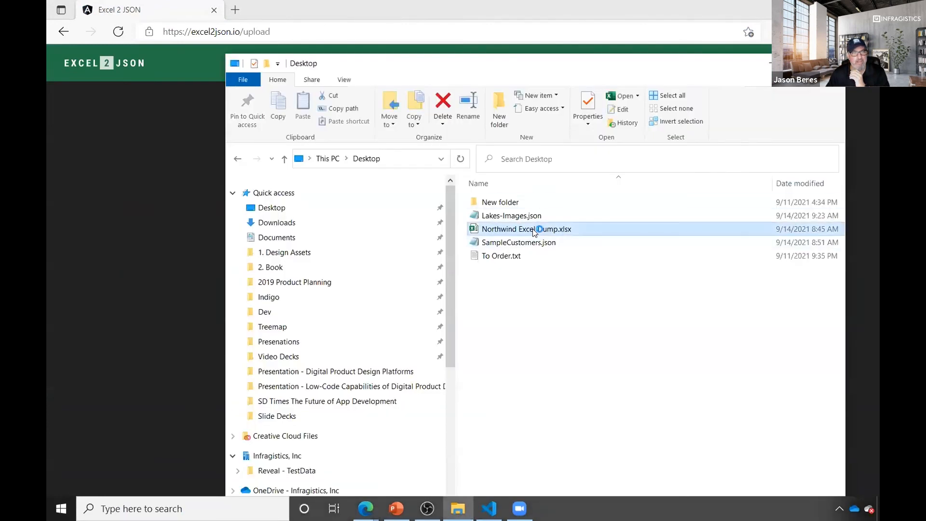
pyautogui.doubleClick(533, 225)
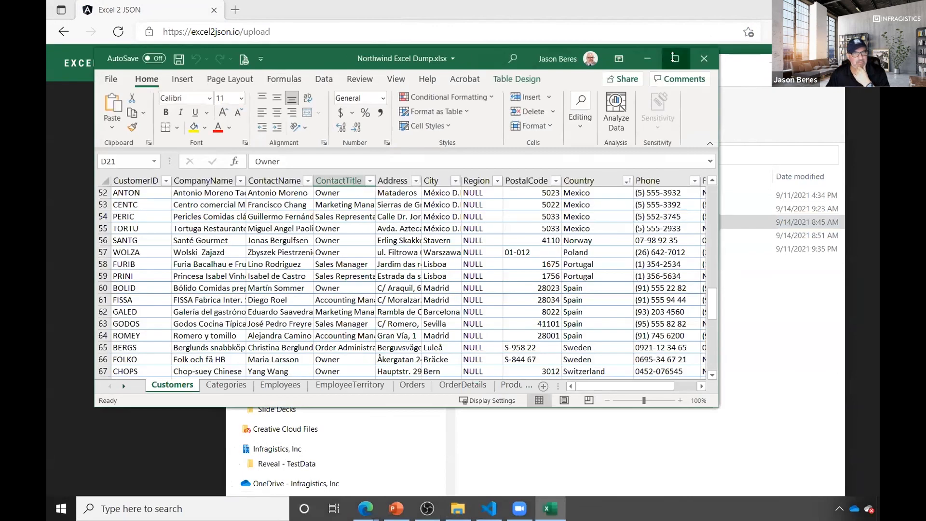
pyautogui.click(676, 59)
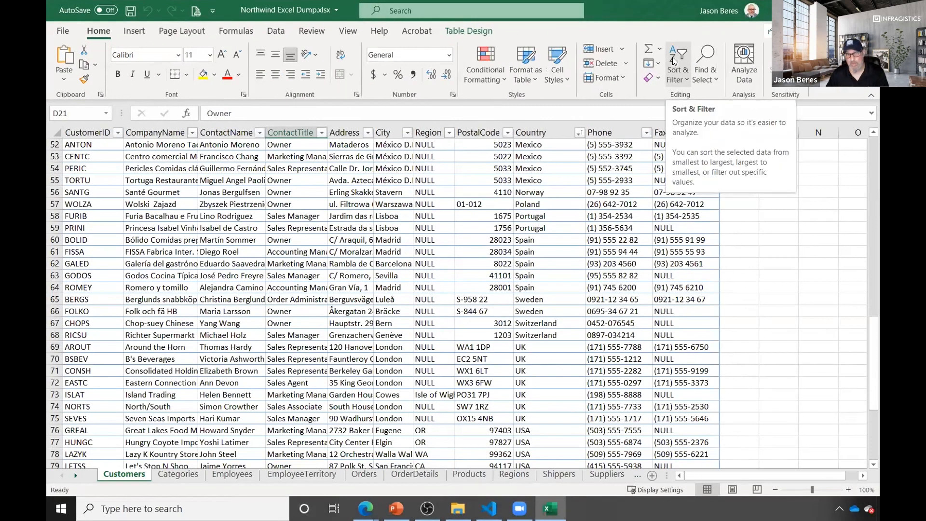
# Review the Customers, Employees, EmployeeTerritory, Orders and OrderDetails sheets of the Northwind workbook, and return to the Excel 2 JSON page
pyautogui.scroll(-4, 230, 227)
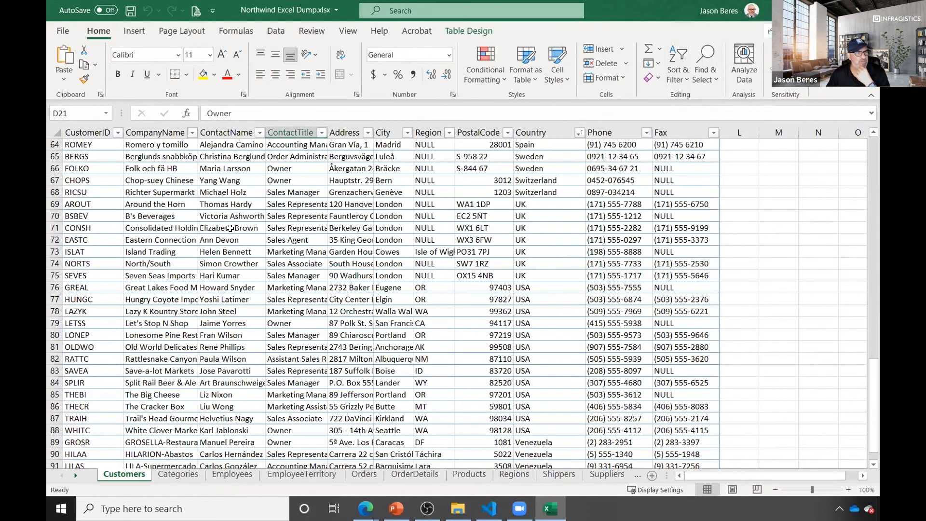
pyautogui.scroll(6, 230, 228)
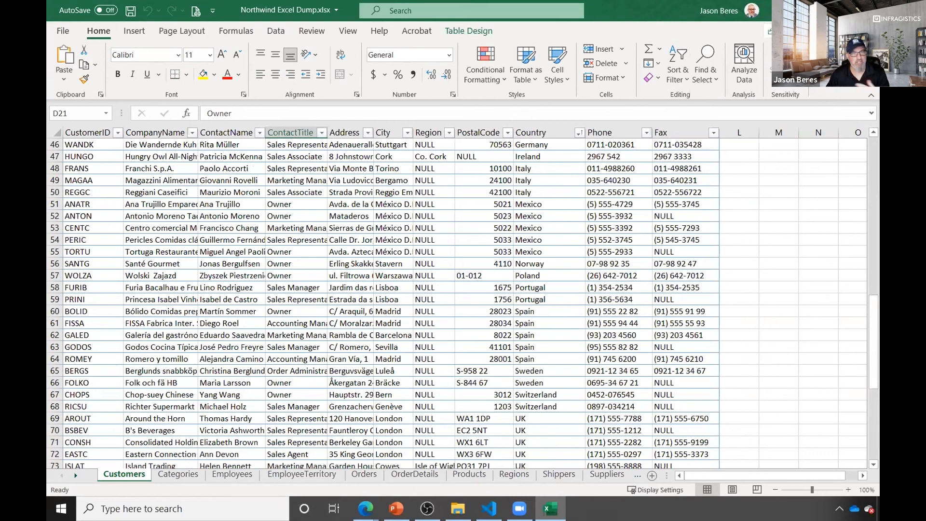
pyautogui.click(254, 478)
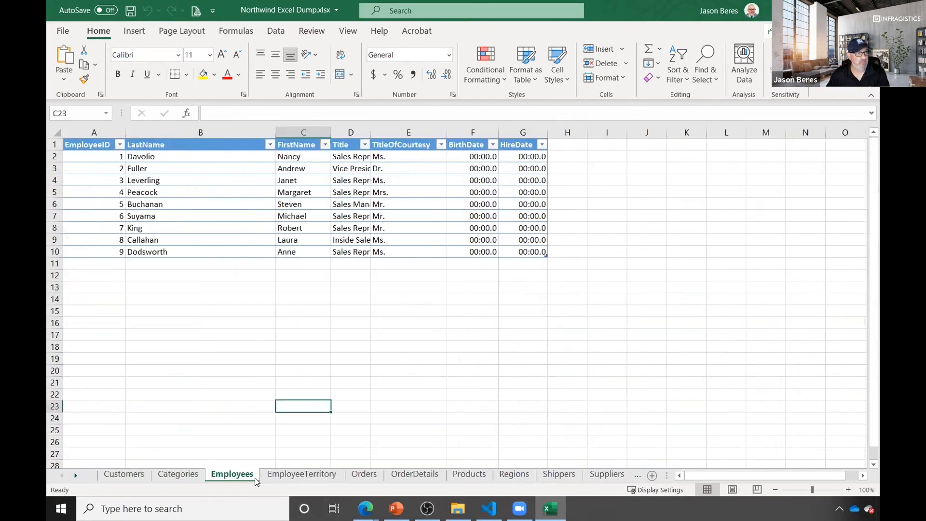
pyautogui.click(316, 476)
pyautogui.click(364, 475)
pyautogui.click(409, 474)
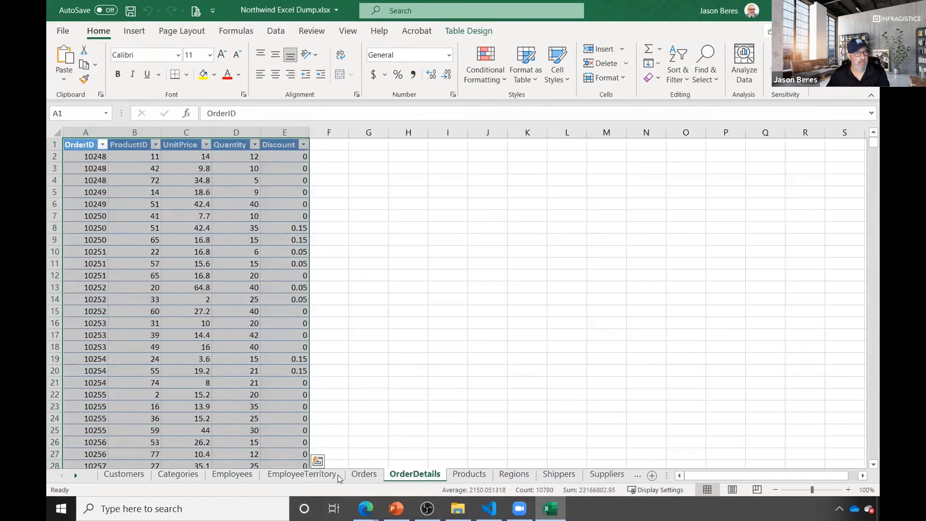
pyautogui.click(124, 476)
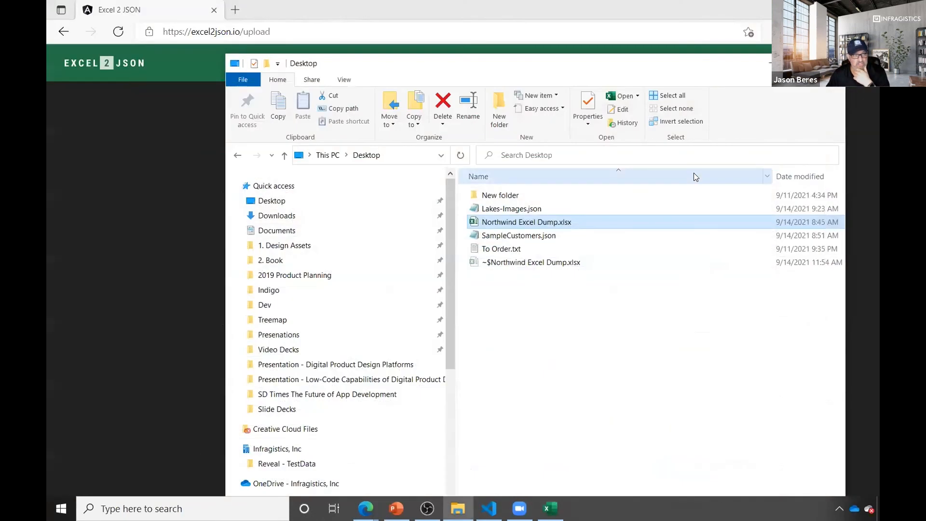
pyautogui.click(186, 140)
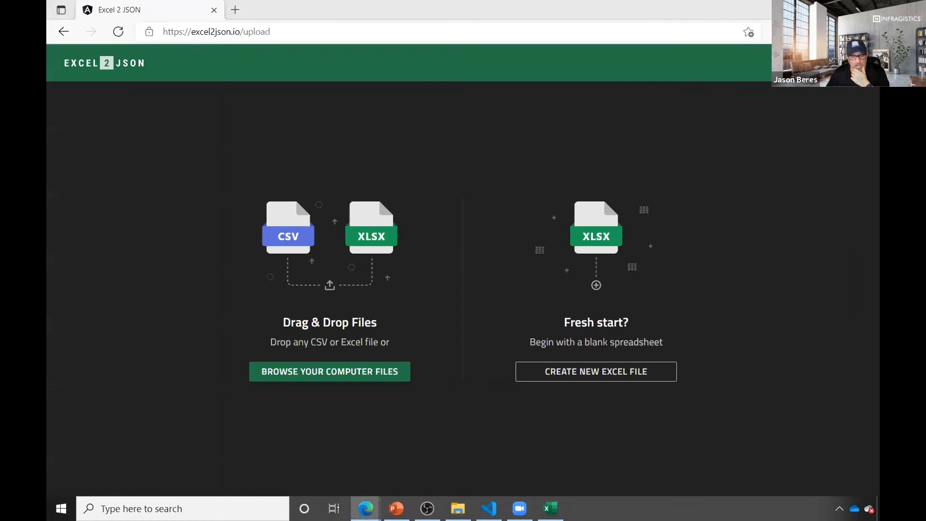
# Switch to the Travel app project in Visual Studio Code and open articles.component.html
pyautogui.click(488, 506)
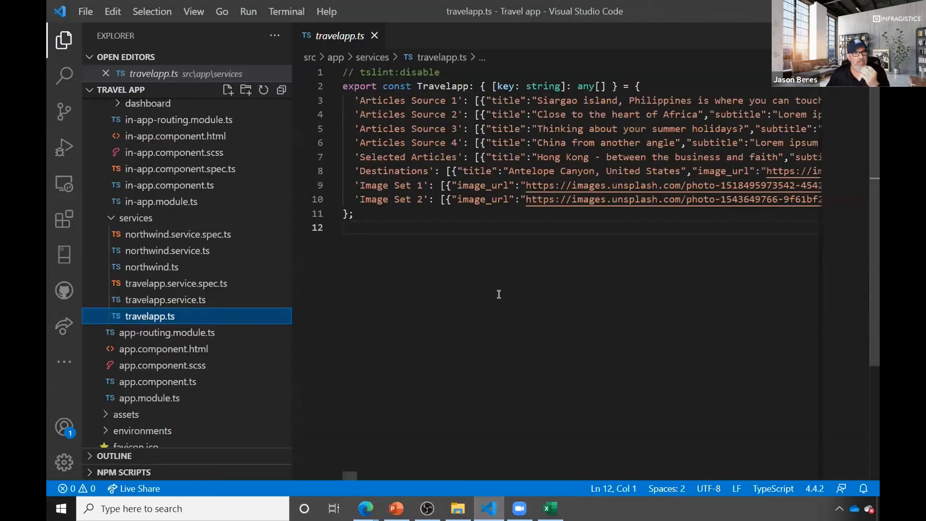
pyautogui.scroll(3, 174, 227)
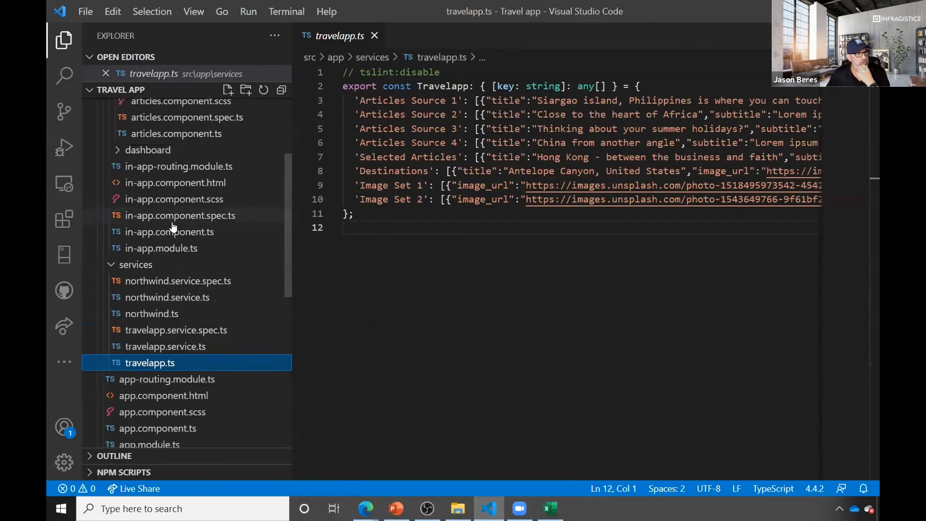
pyautogui.click(183, 133)
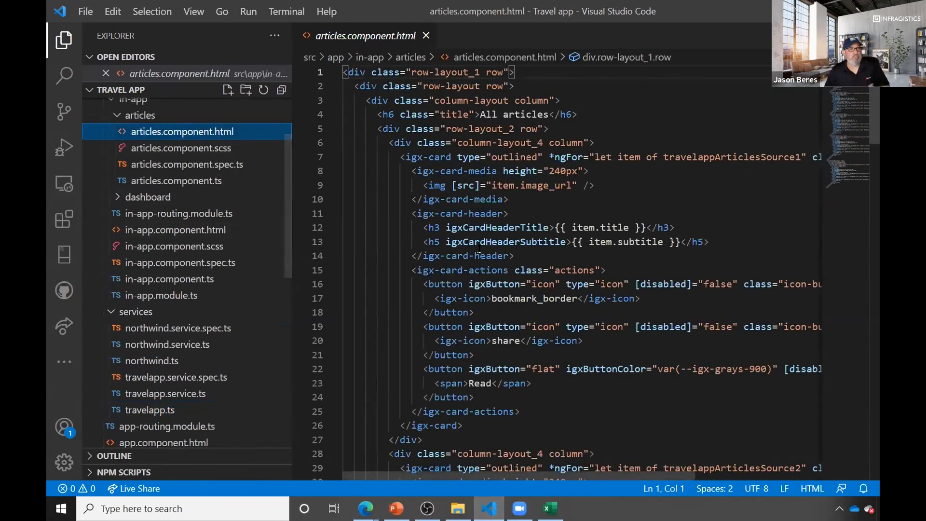
# Examine the first igx-card in the articles template: its ngFor over travelappArticlesSource1 and its header's title and subtitle bindings
pyautogui.moveTo(515, 256); pyautogui.dragTo(301, 222)
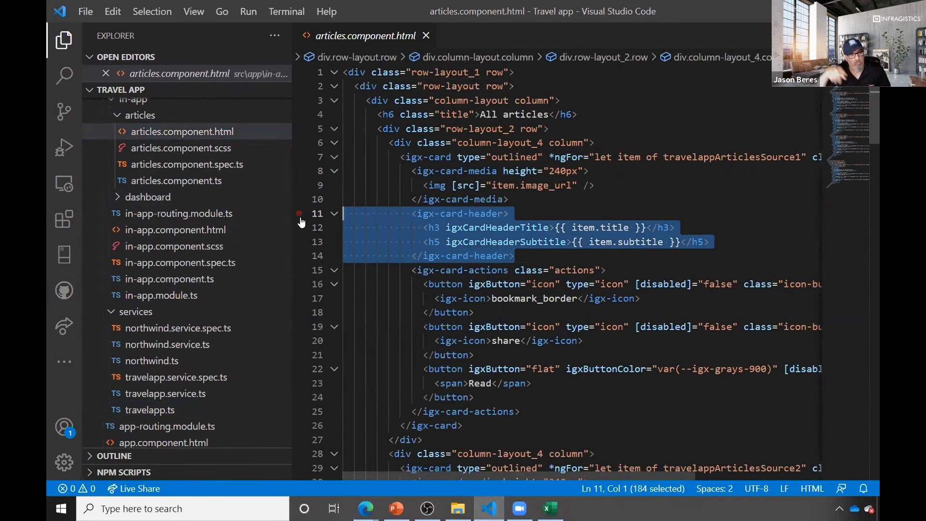
pyautogui.hscroll(2, 301, 222)
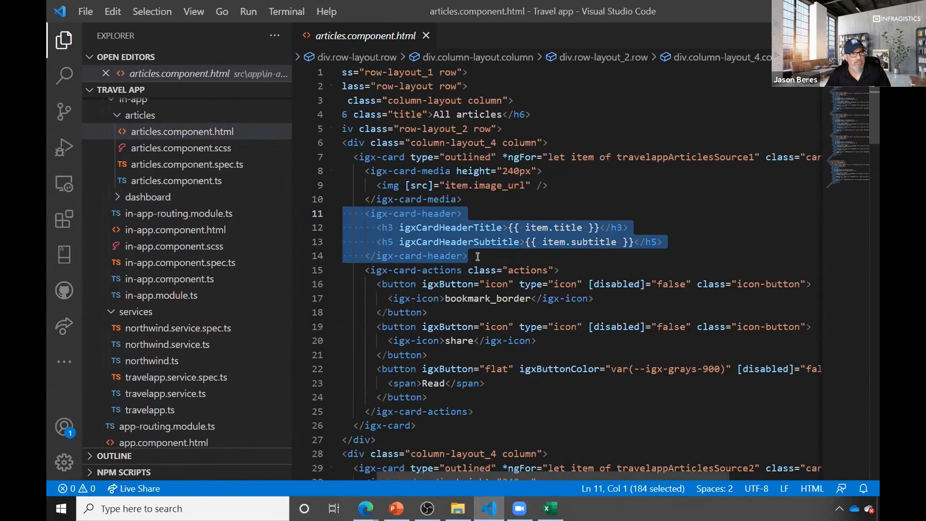
pyautogui.click(478, 256)
pyautogui.moveTo(479, 255); pyautogui.dragTo(337, 157)
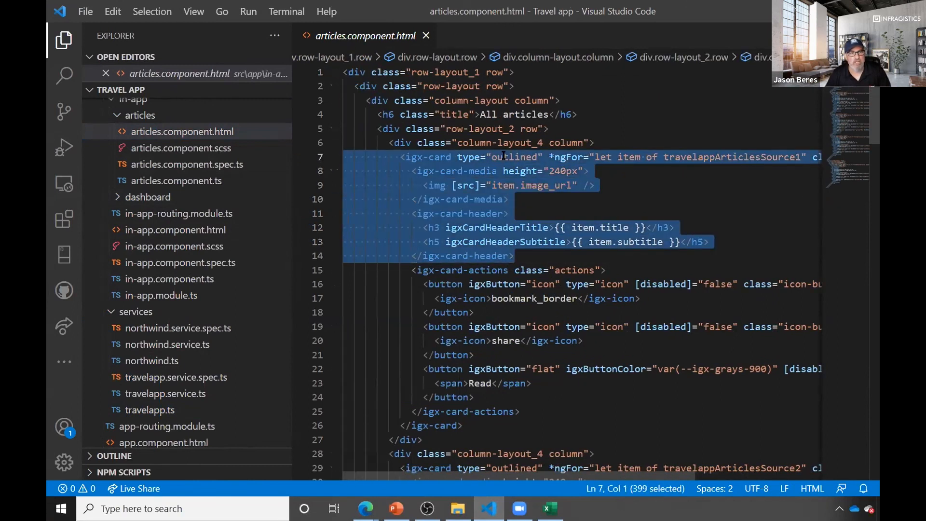
pyautogui.doubleClick(564, 157)
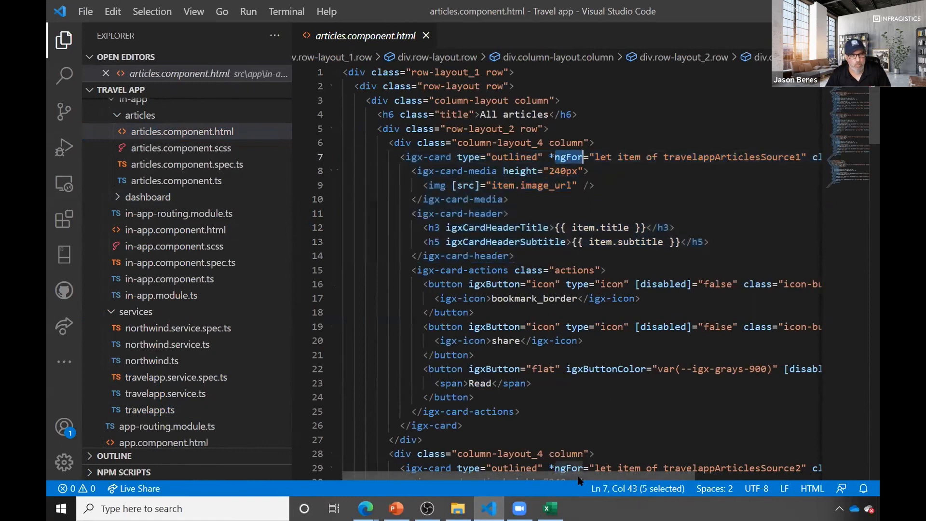
pyautogui.moveTo(585, 477); pyautogui.dragTo(607, 475)
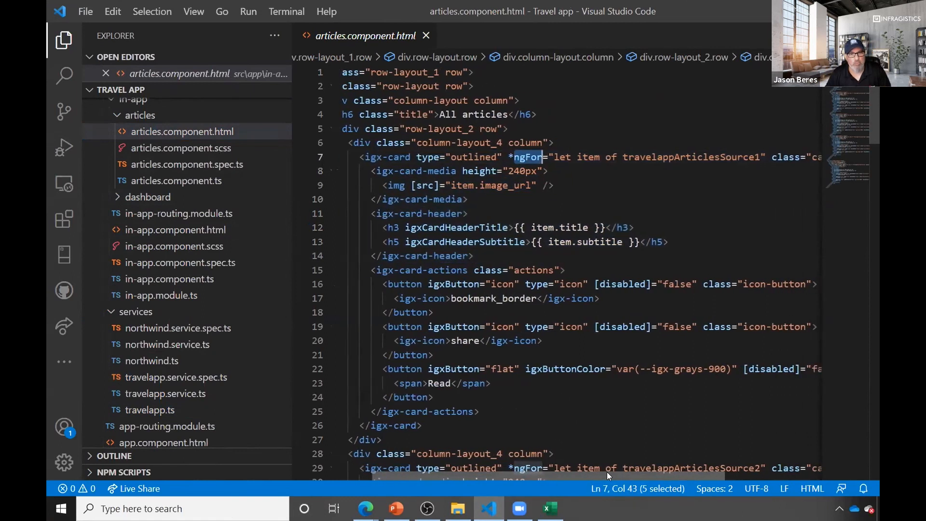
pyautogui.doubleClick(683, 157)
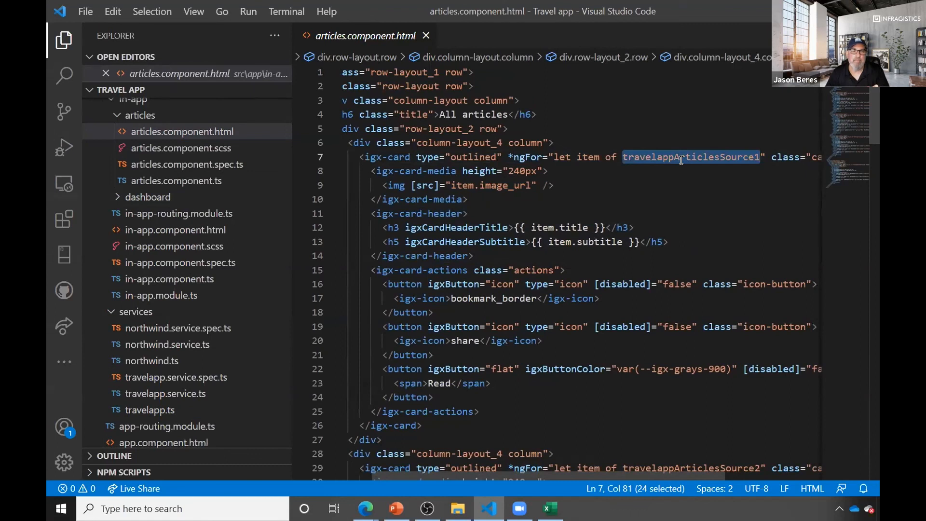
pyautogui.moveTo(672, 244); pyautogui.dragTo(309, 224)
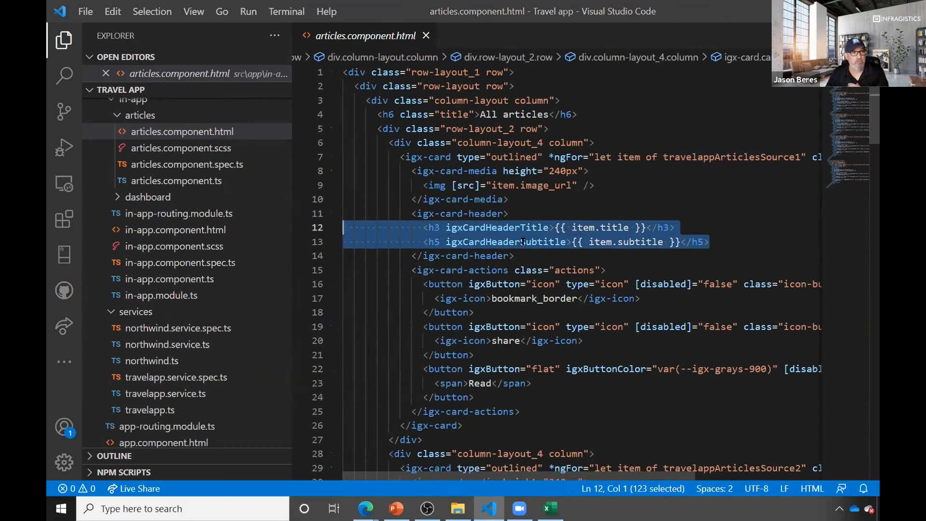
# Open articles.component.ts and examine the data source declarations and the getData calls in ngOnInit
pyautogui.click(194, 182)
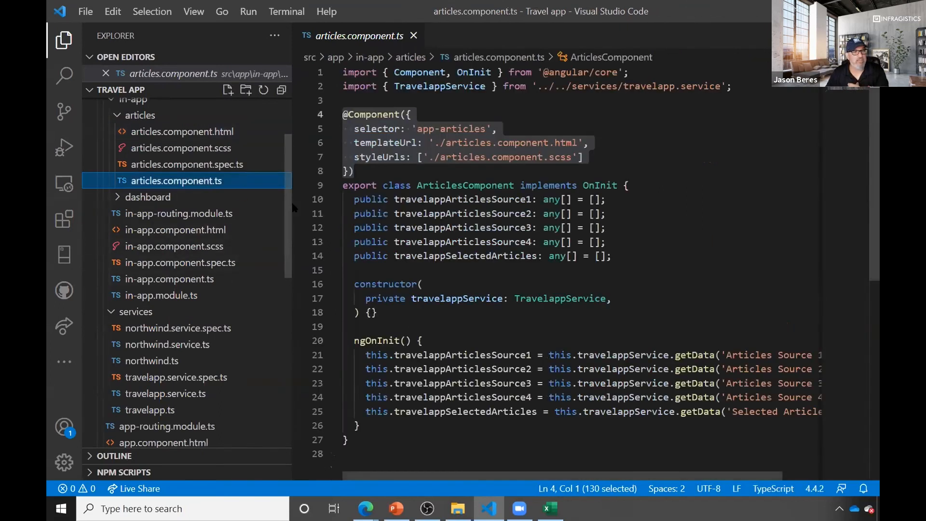
pyautogui.scroll(-1, 548, 330)
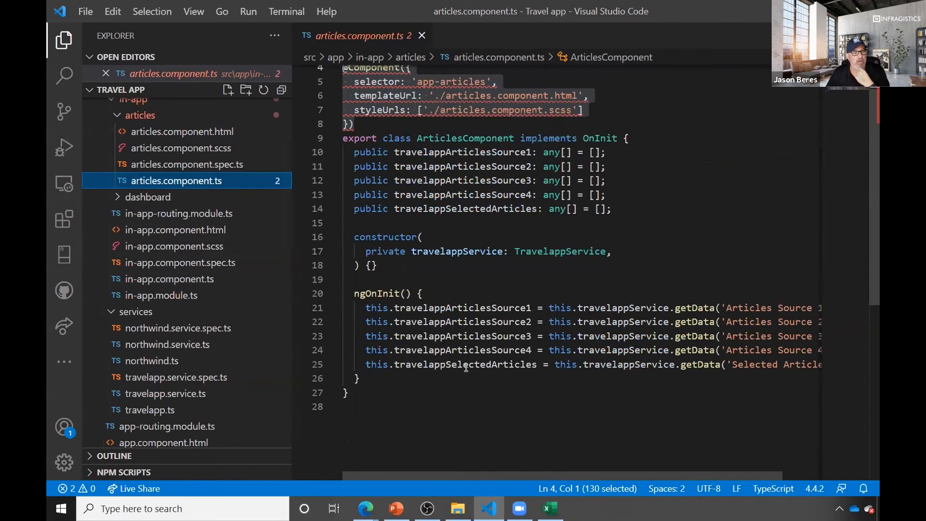
# Examine how the articles component fills travelappArticlesSource1 through travelappService, and open travelapp.service.ts to view its getData method
pyautogui.doubleClick(473, 308)
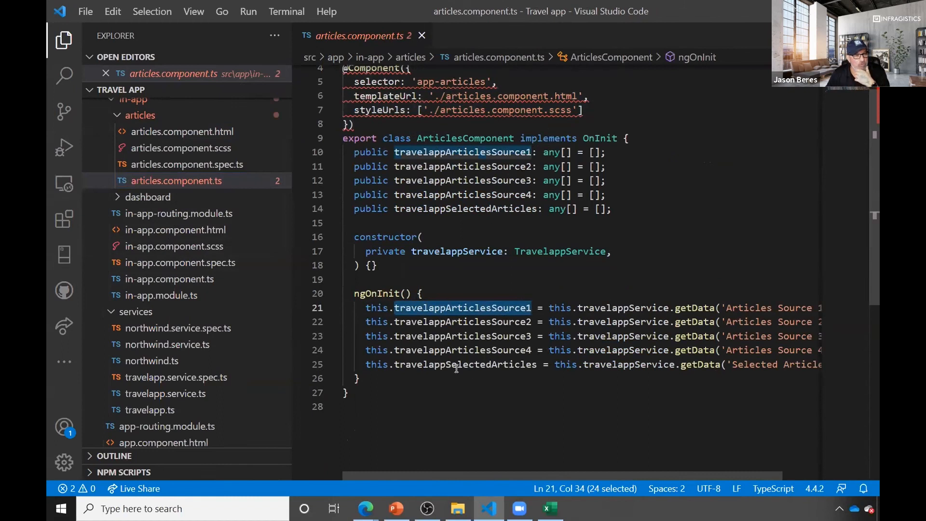
pyautogui.doubleClick(611, 308)
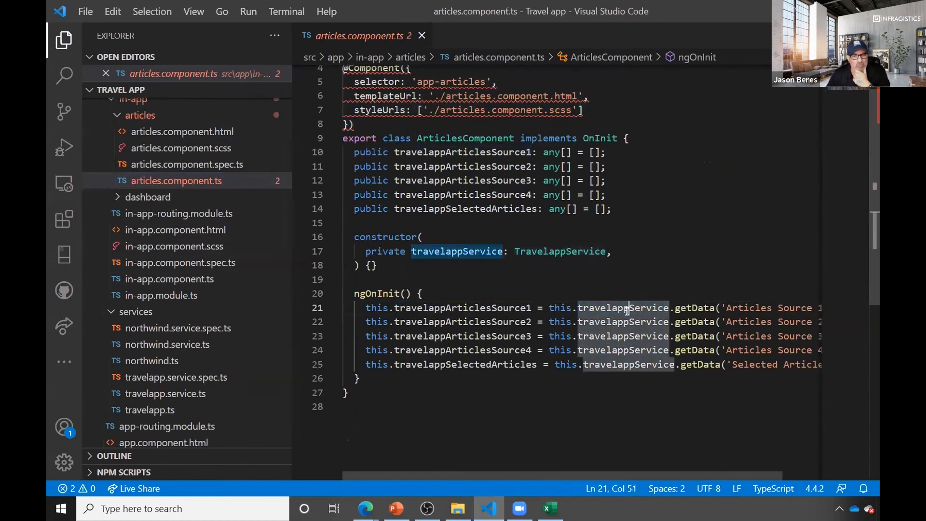
pyautogui.tripleClick(627, 309)
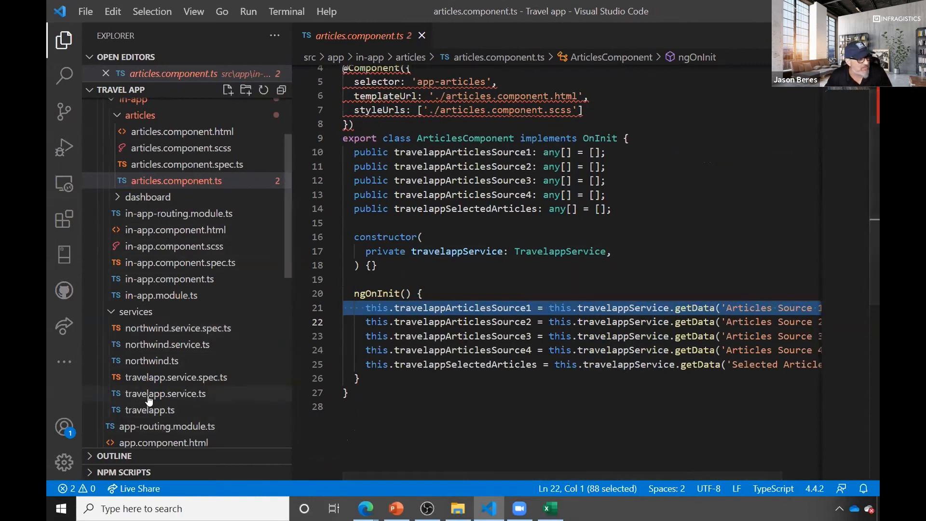
pyautogui.scroll(-1, 149, 401)
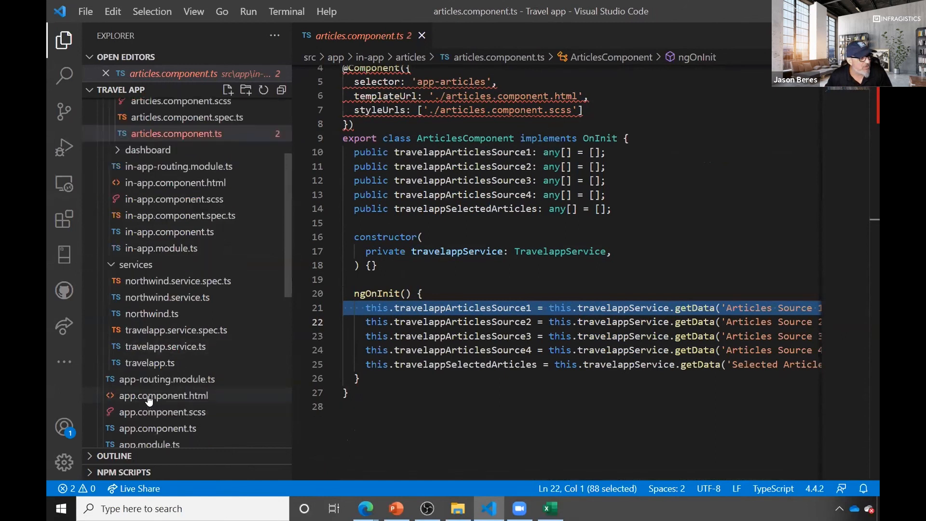
pyautogui.click(169, 348)
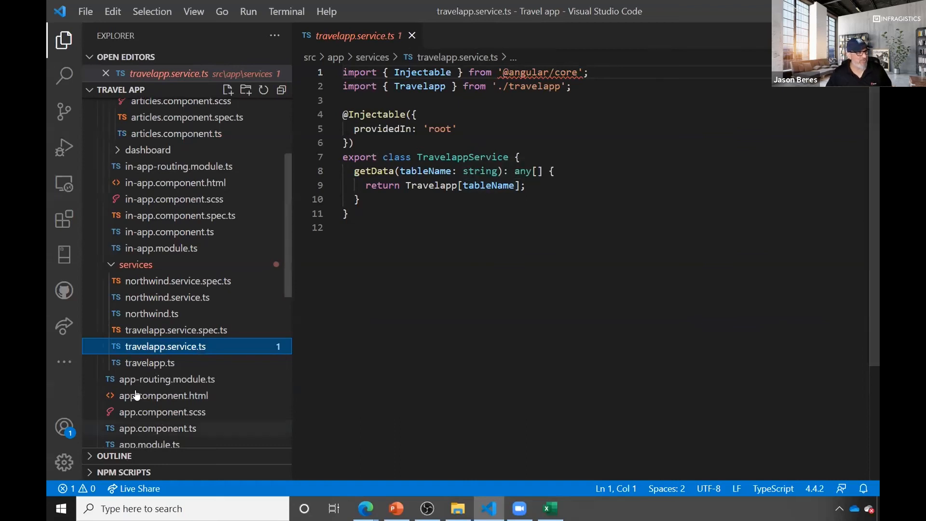
# Open travelapp.ts and examine its data keys, including Articles Source 1, Image Set 1 and Image Set 2
pyautogui.click(147, 364)
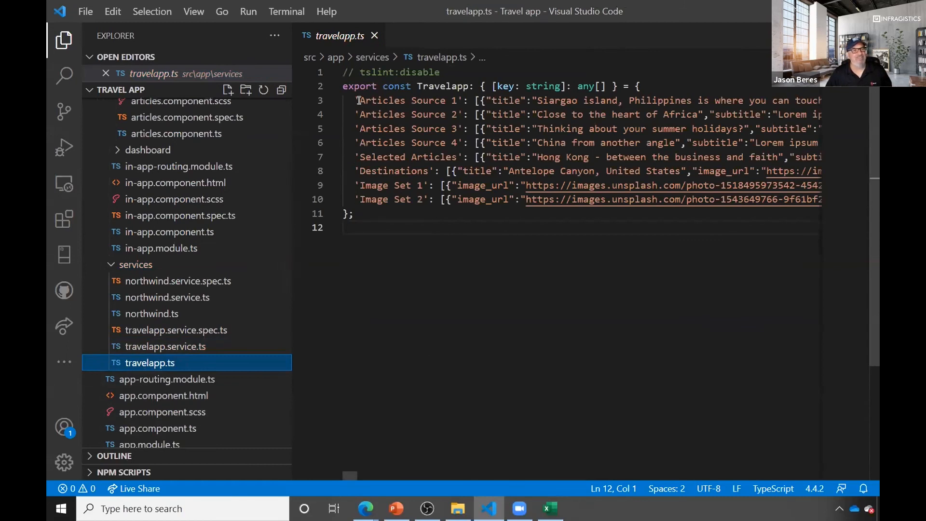
pyautogui.moveTo(359, 100); pyautogui.dragTo(464, 100)
pyautogui.moveTo(361, 187); pyautogui.dragTo(424, 187)
pyautogui.moveTo(356, 200); pyautogui.dragTo(424, 198)
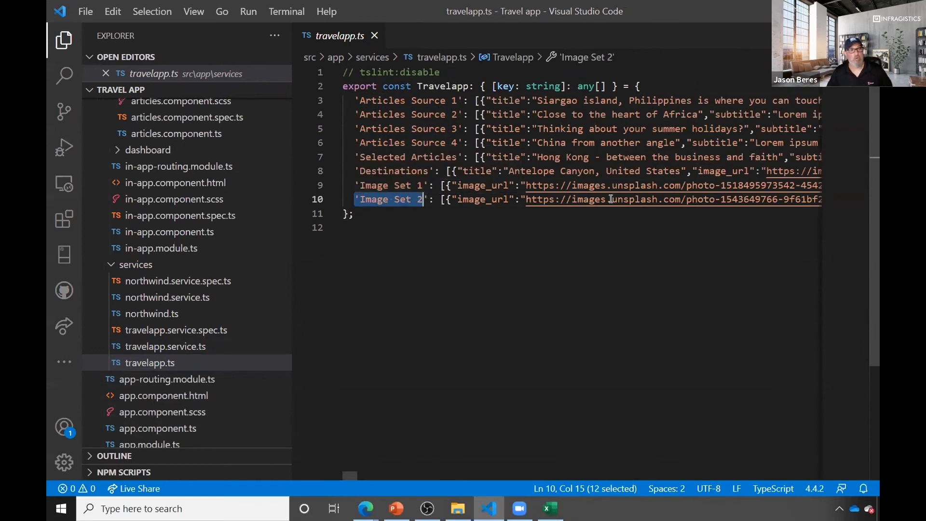
pyautogui.click(519, 283)
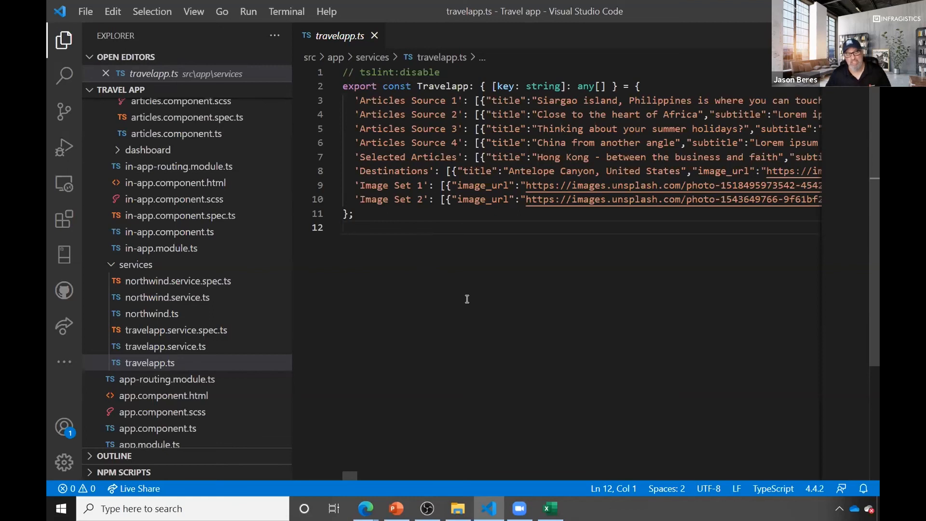
# Switch to the PowerPoint presentation and highlight Swagger Support and CRUD Support on the What's Next? slide
pyautogui.moveTo(397, 508)
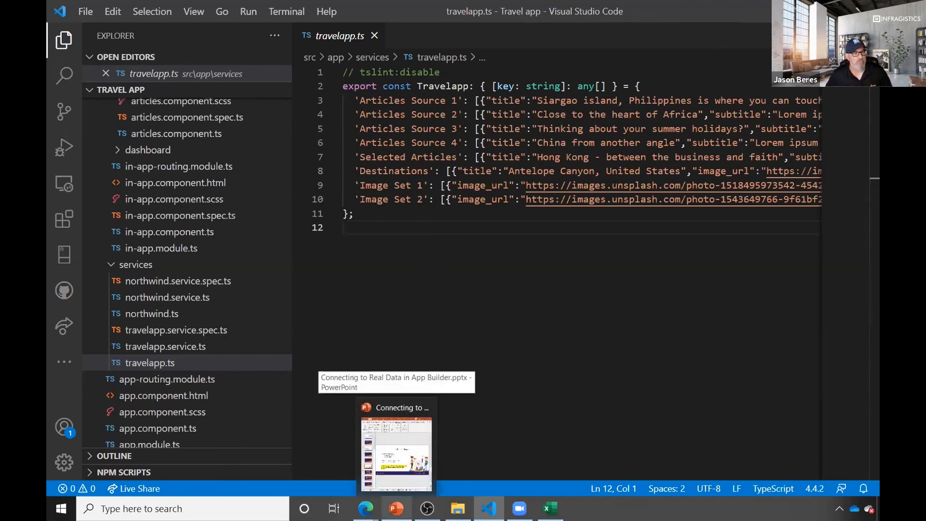
pyautogui.click(399, 455)
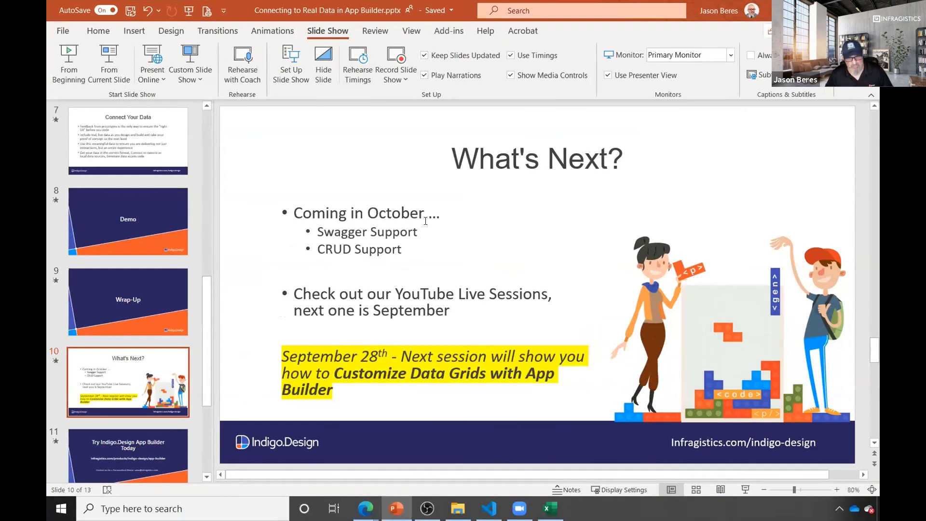
pyautogui.click(405, 246)
pyautogui.moveTo(405, 246); pyautogui.dragTo(297, 235)
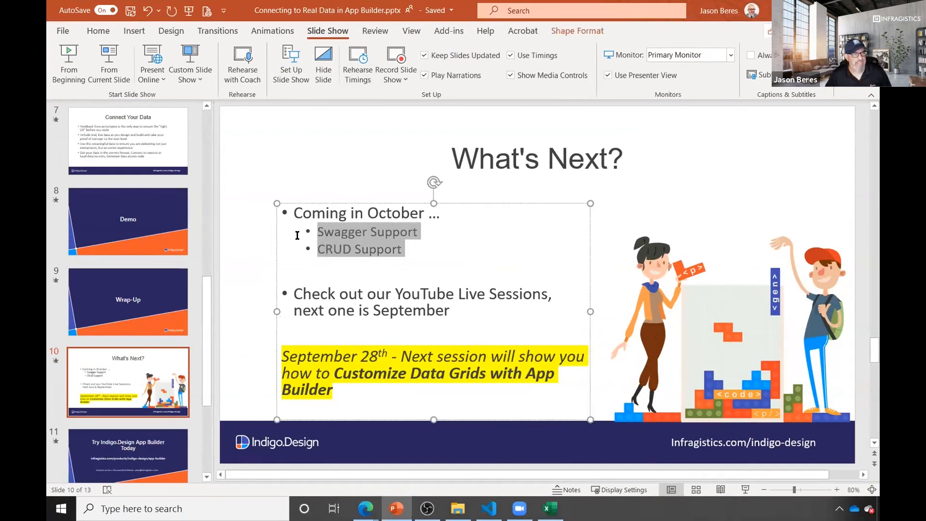
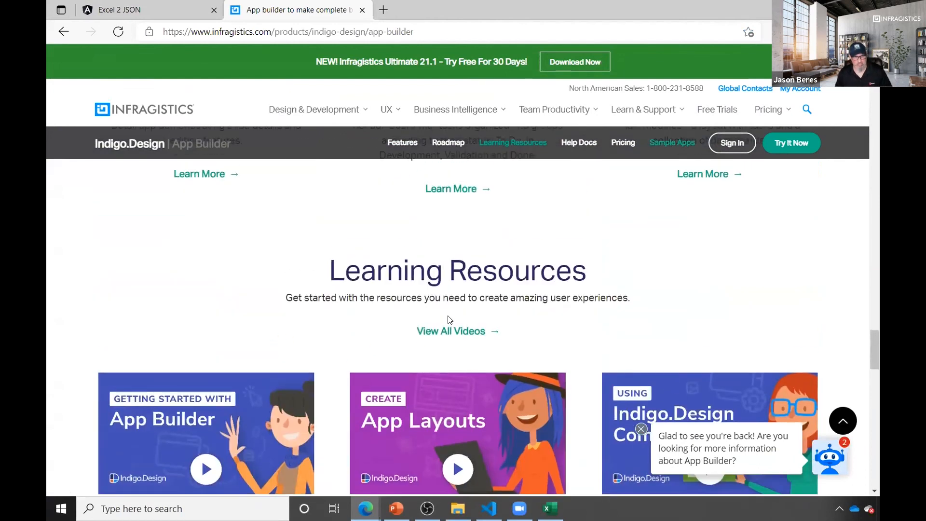
# Open the full list of Indigo.Design video tutorials and look through the App Builder, Design System and Prototyping sections
pyautogui.click(451, 331)
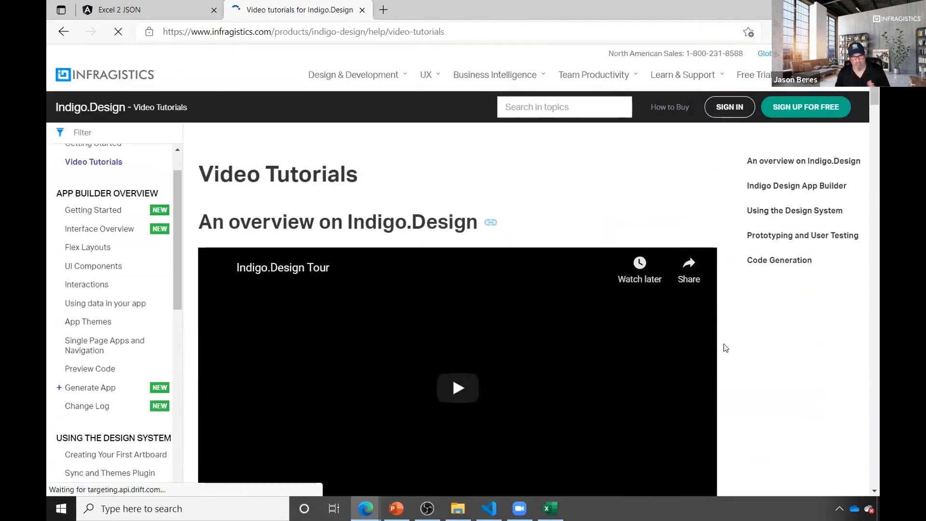
pyautogui.scroll(-10, 728, 345)
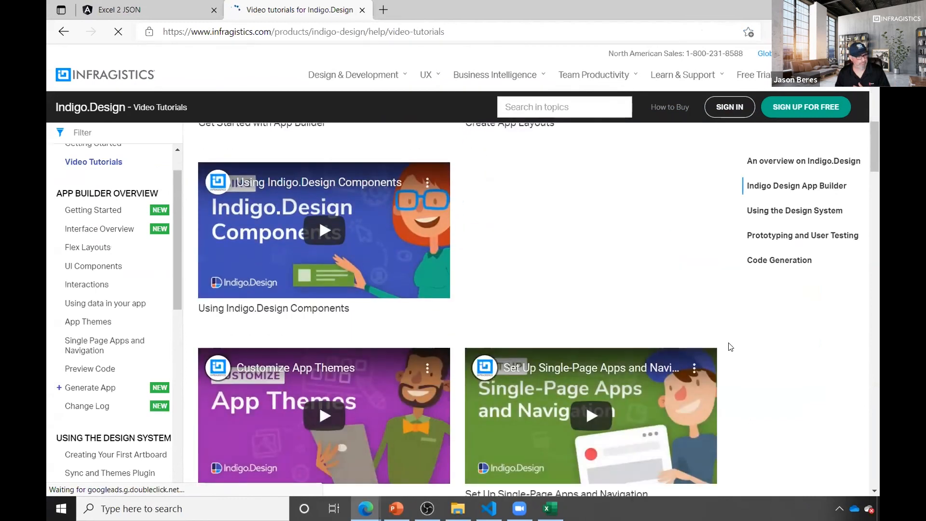
pyautogui.scroll(-5, 689, 346)
pyautogui.scroll(-12, 689, 349)
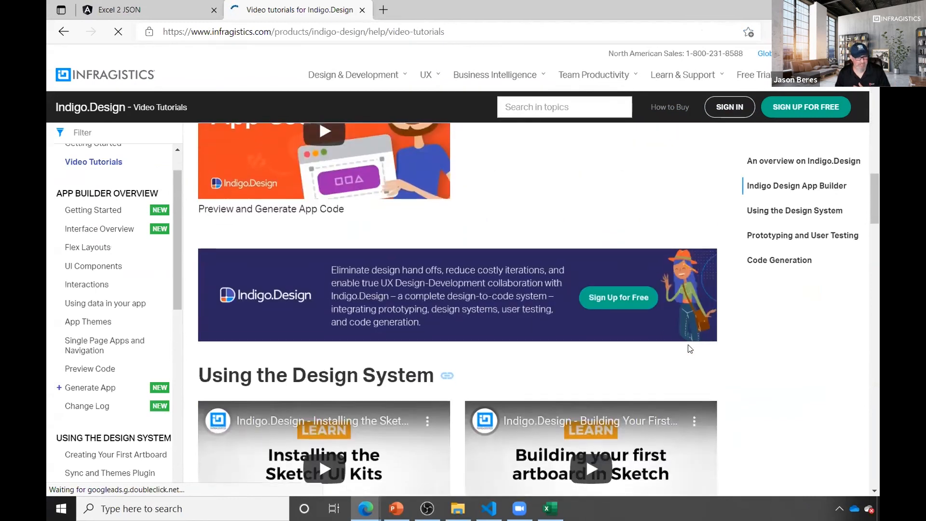
pyautogui.scroll(-12, 690, 348)
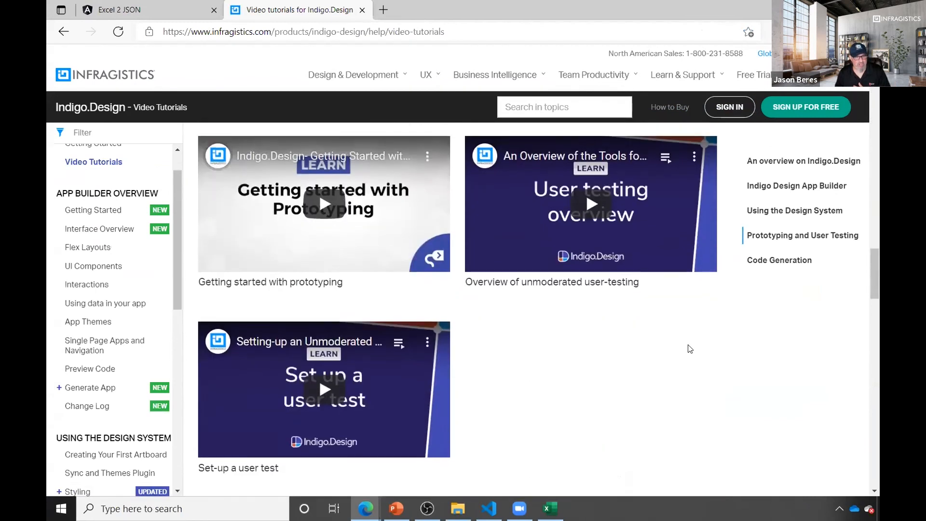
pyautogui.scroll(9, 690, 349)
pyautogui.scroll(15, 689, 347)
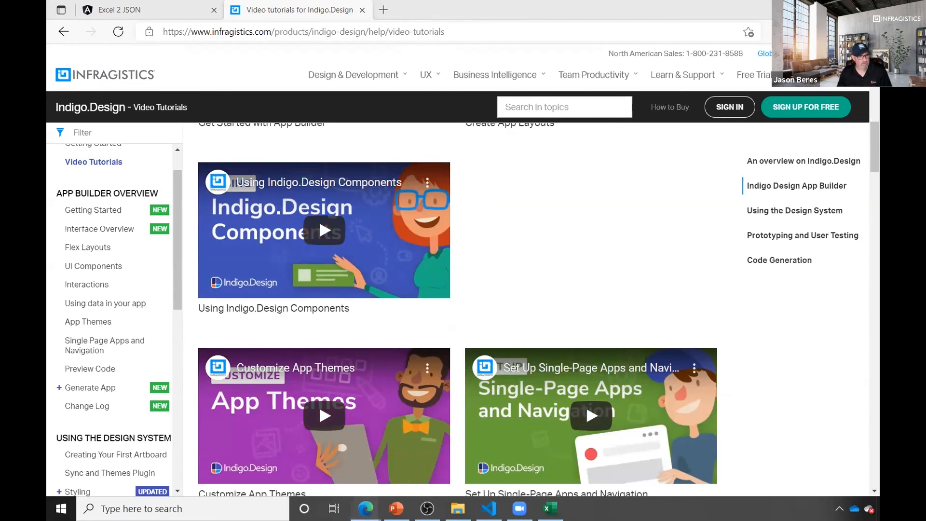
# Switch to the Indigo App Builder browser window and cancel the Add URL and REST API datasource setup
pyautogui.moveTo(366, 509)
pyautogui.click(305, 440)
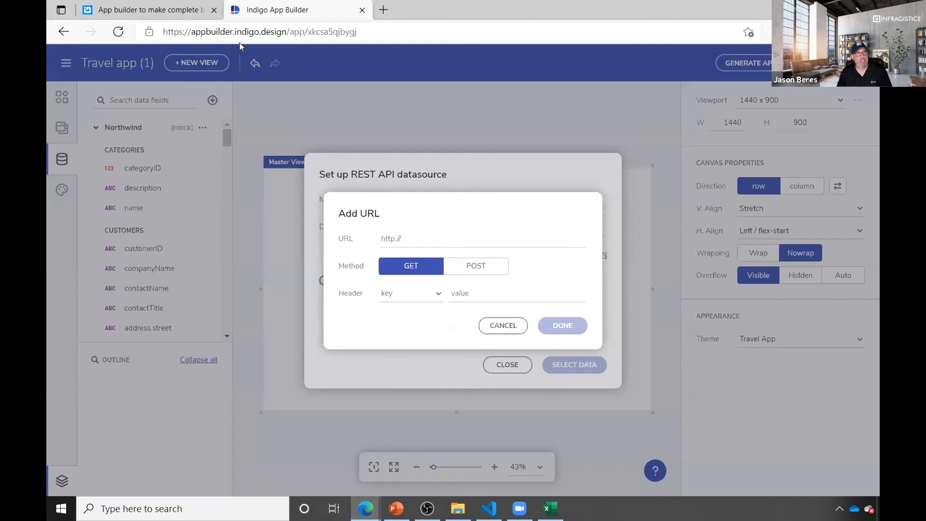
pyautogui.click(502, 325)
pyautogui.click(506, 365)
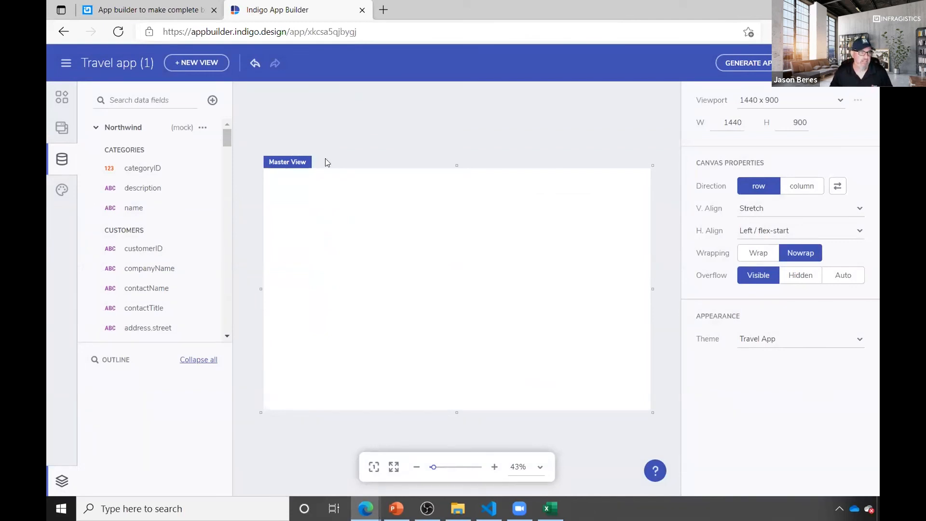
pyautogui.click(66, 63)
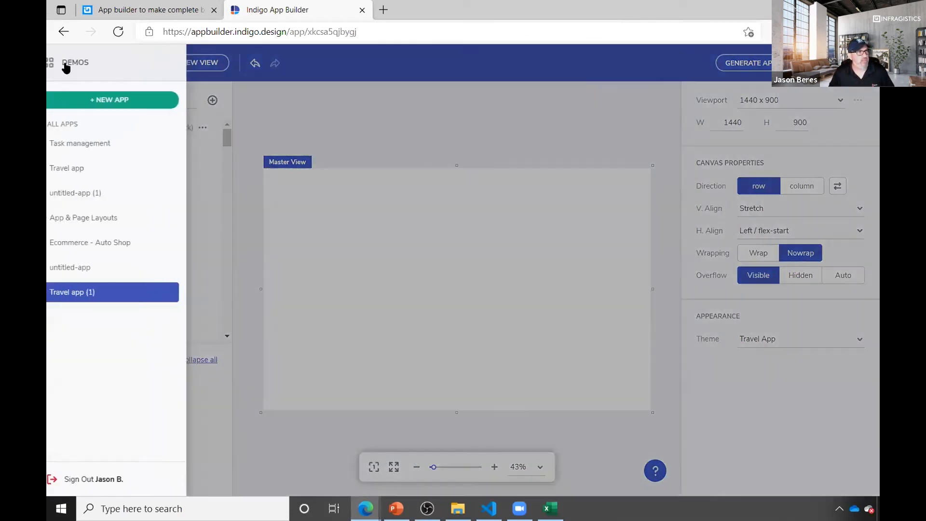
pyautogui.click(356, 145)
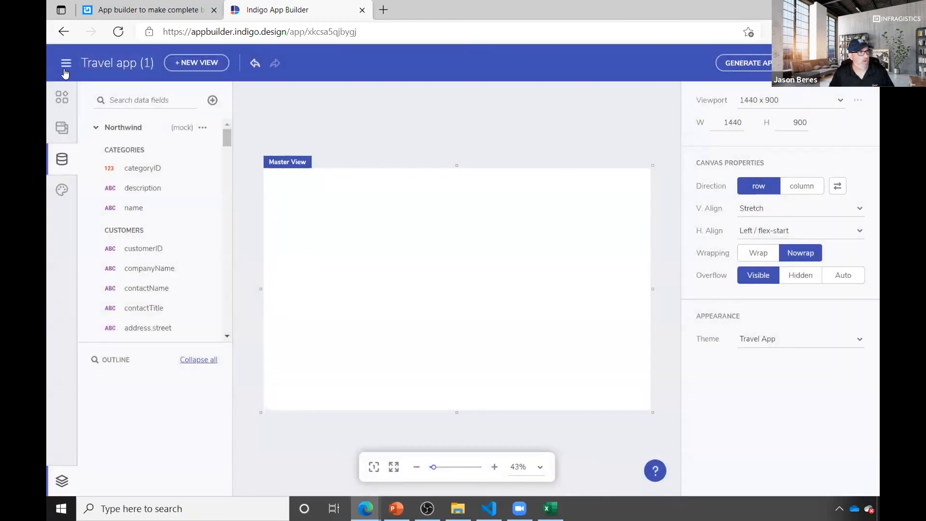
# In the App & Page Layouts app, select and copy all contents of the Layout-TopCont-HSplitBot view
pyautogui.click(65, 63)
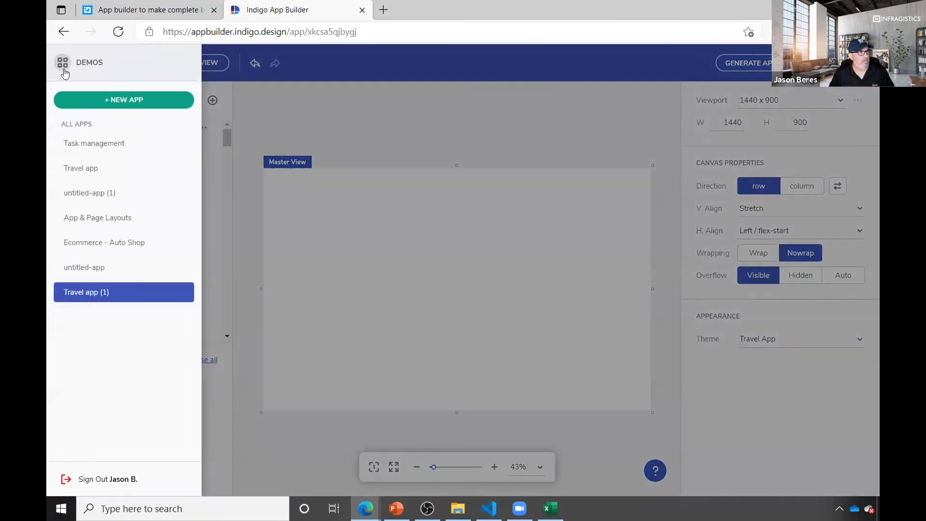
pyautogui.click(116, 218)
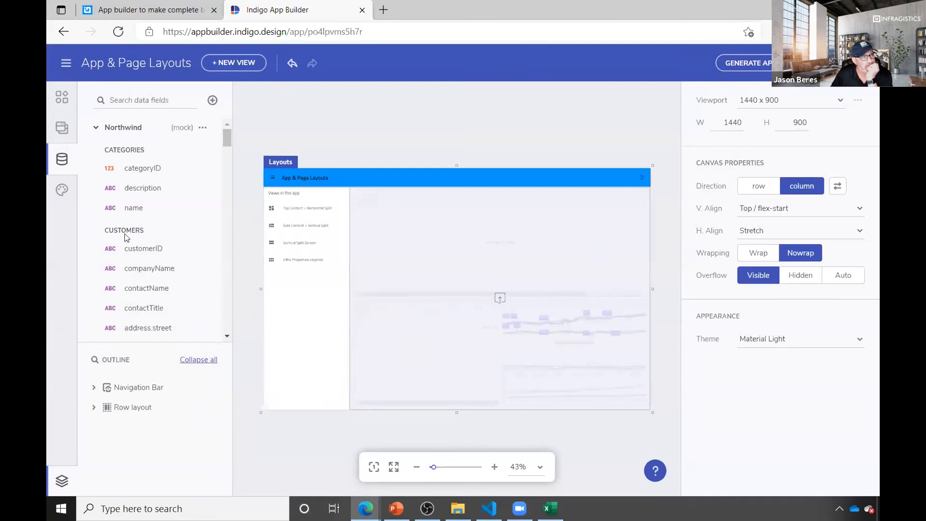
pyautogui.click(62, 128)
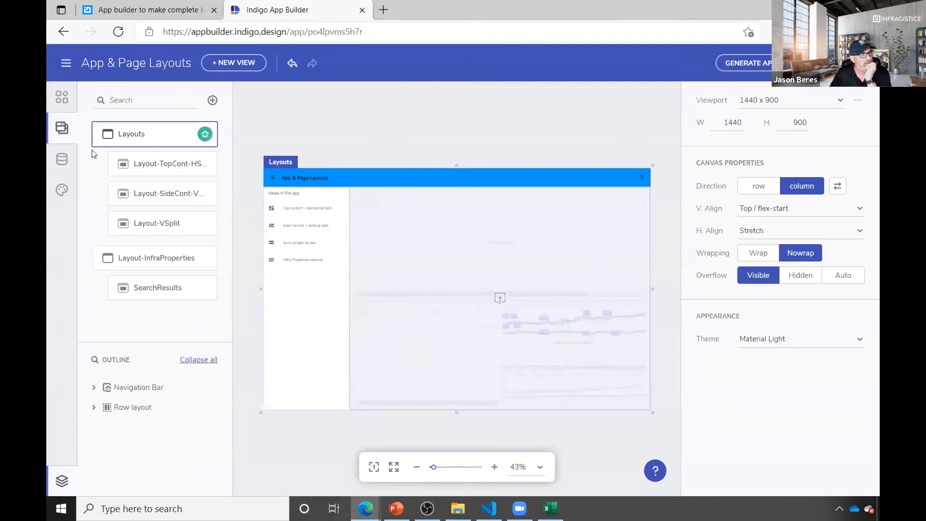
pyautogui.click(178, 165)
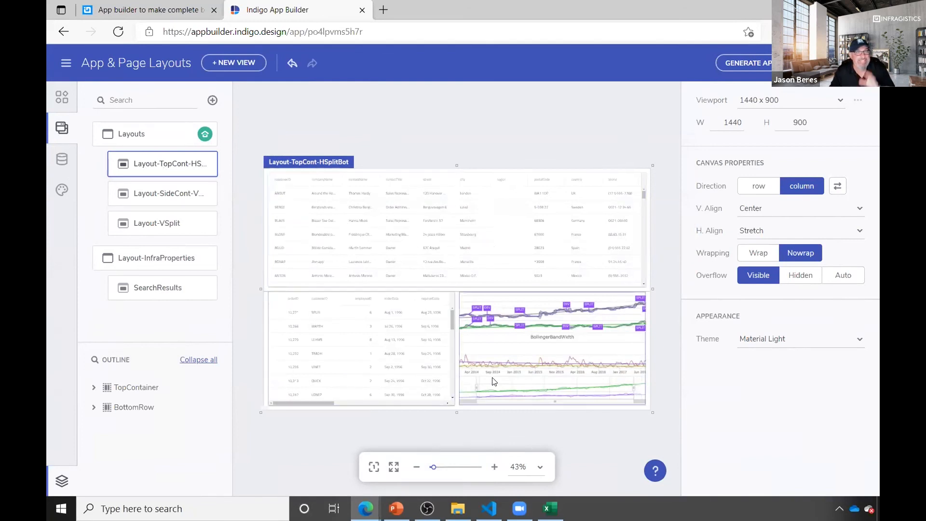
pyautogui.hotkey('ctrl', 'a')
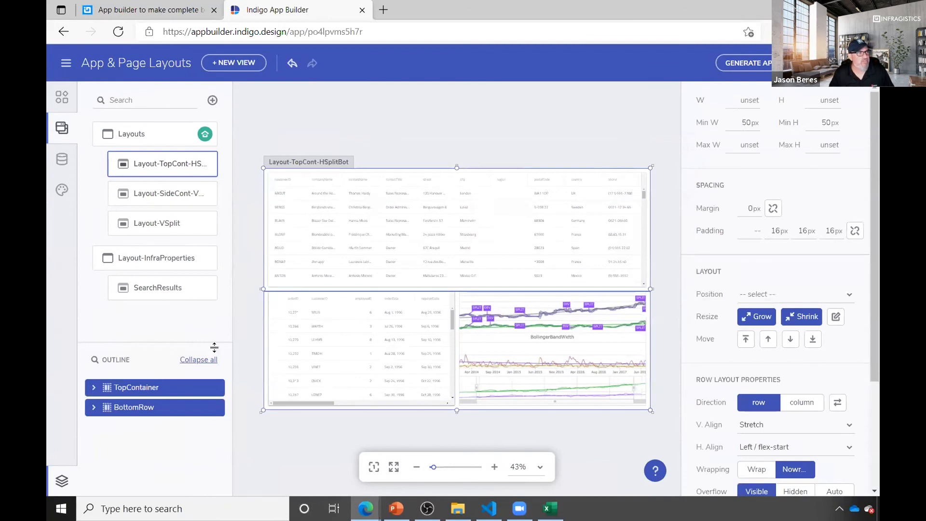
# Reopen Travel app (1) and add a child view named DashboardViews under the In-App view
pyautogui.click(66, 65)
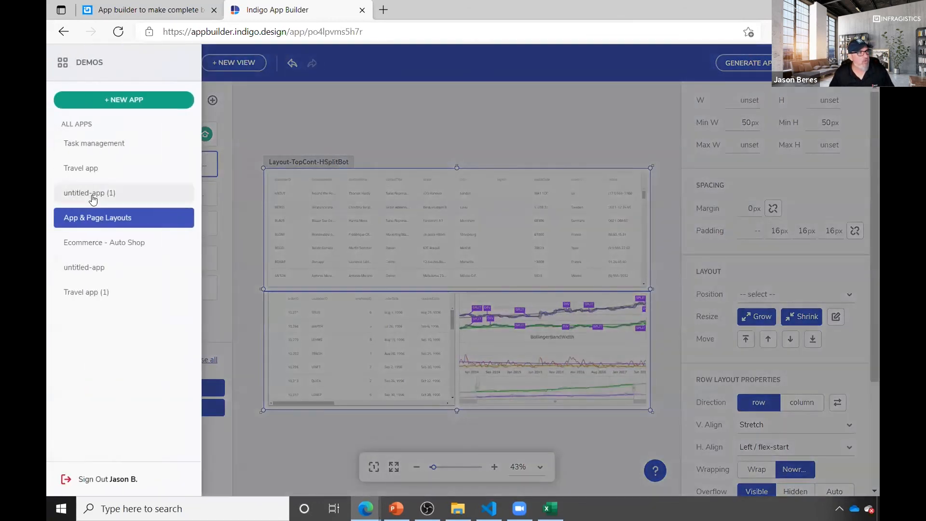
pyautogui.click(81, 293)
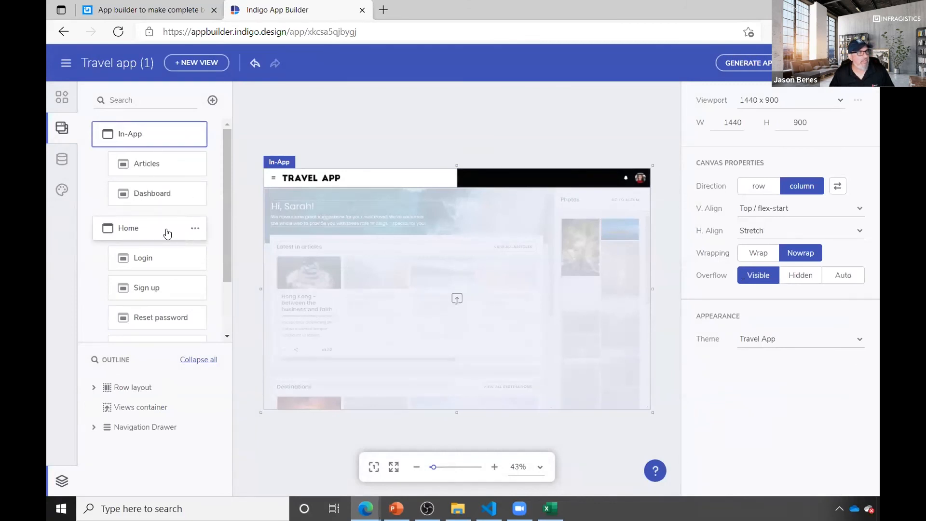
pyautogui.scroll(-2, 168, 232)
pyautogui.scroll(2, 199, 255)
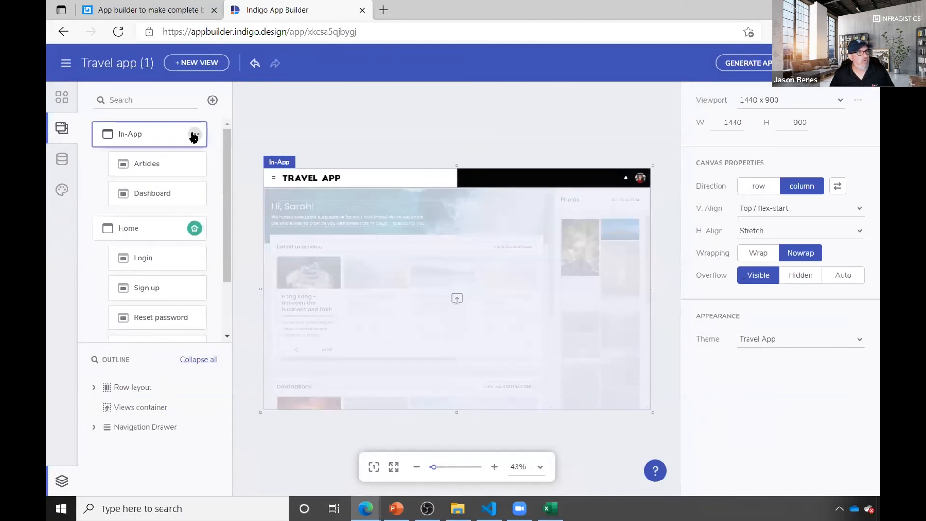
pyautogui.click(195, 137)
pyautogui.click(222, 150)
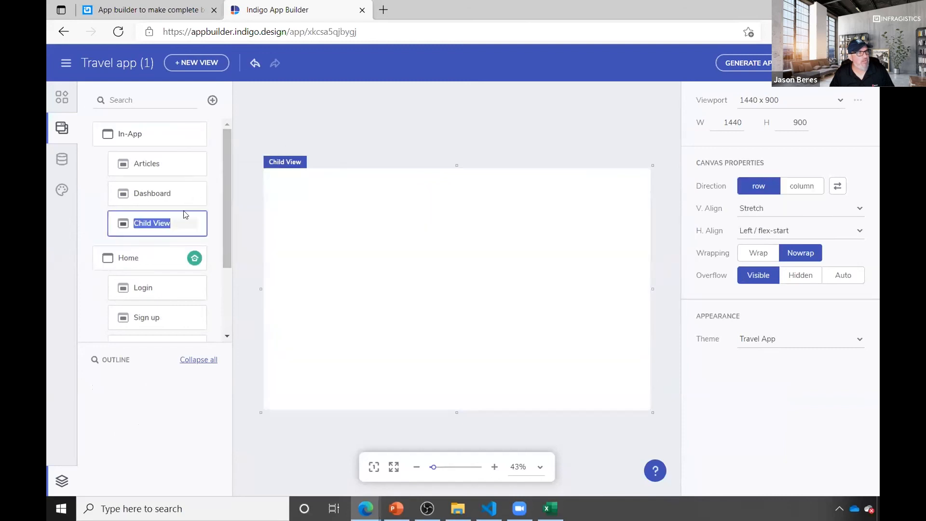
pyautogui.write('Das')
pyautogui.write('hboard')
pyautogui.write('Views')
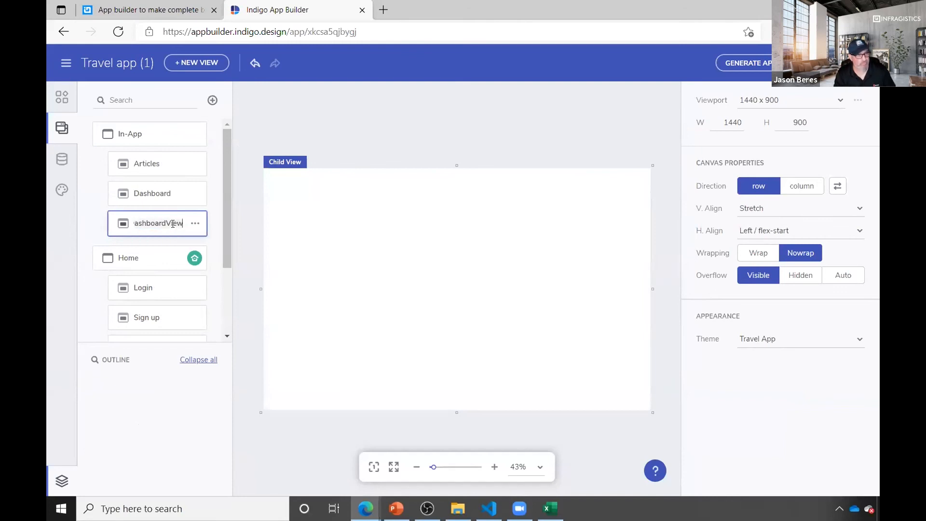
pyautogui.press('Return')
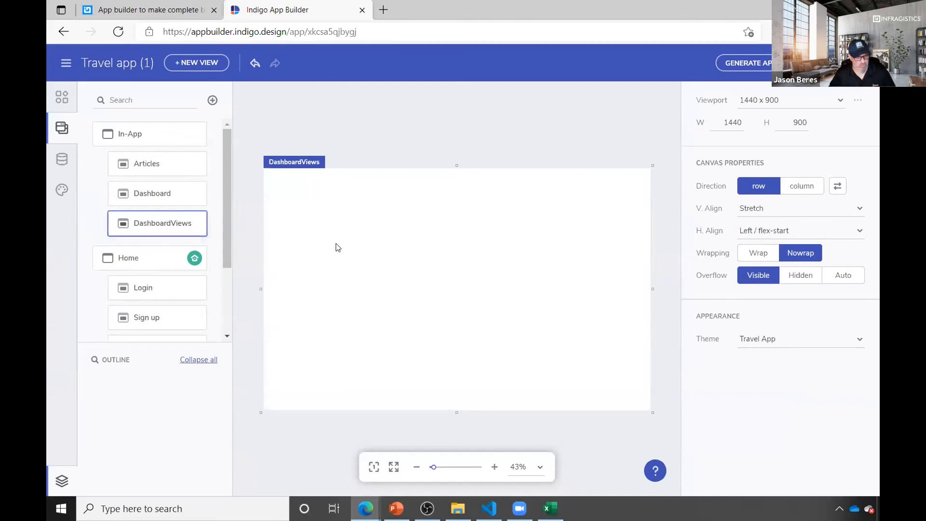
# Paste the copied layout into the DashboardViews view and test the Grow and Shrink options on both containers, leaving them enabled
pyautogui.hotkey('ctrl', 'v')
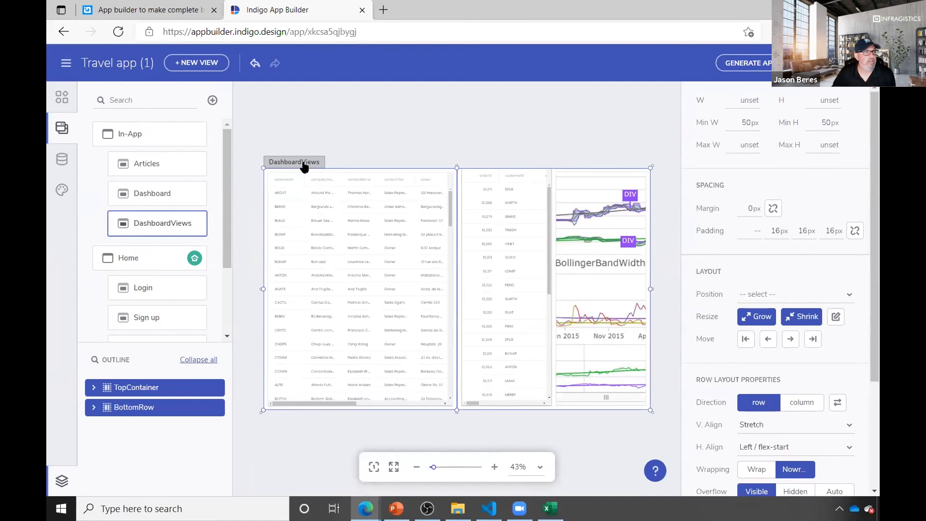
pyautogui.click(757, 317)
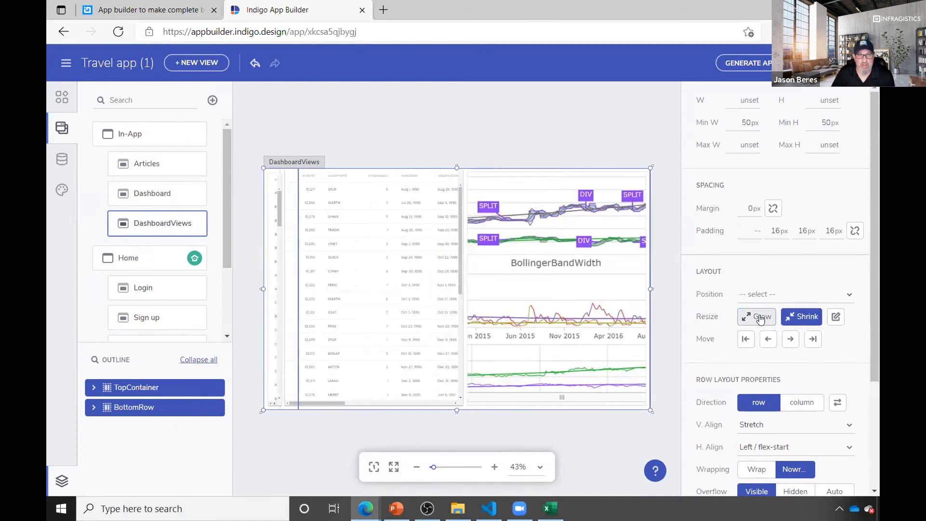
pyautogui.click(805, 323)
pyautogui.click(804, 323)
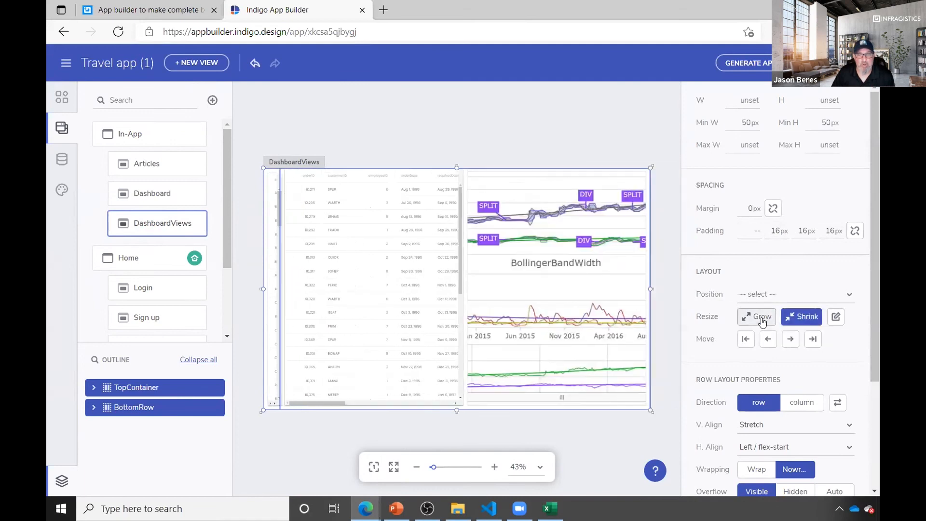
pyautogui.click(762, 319)
# Set the pasted containers' position to Relative and their layout direction to column
pyautogui.click(804, 296)
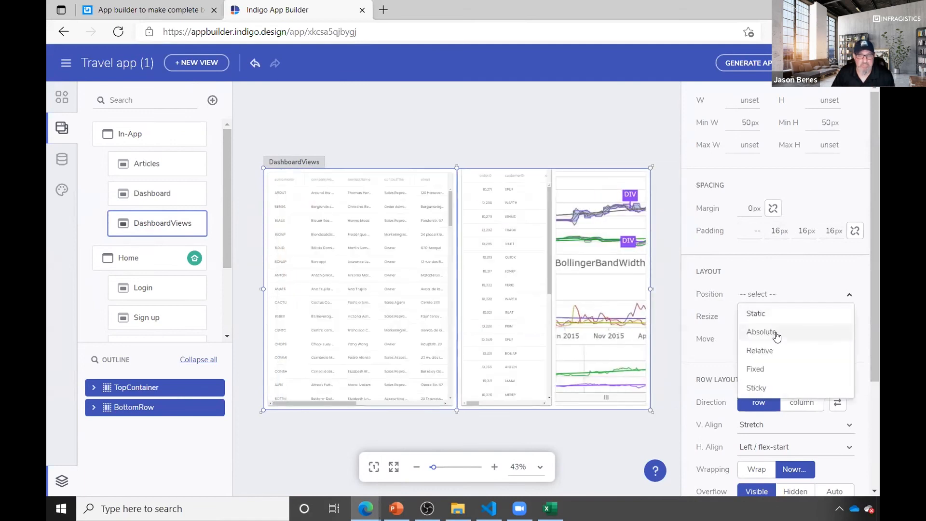
pyautogui.click(767, 354)
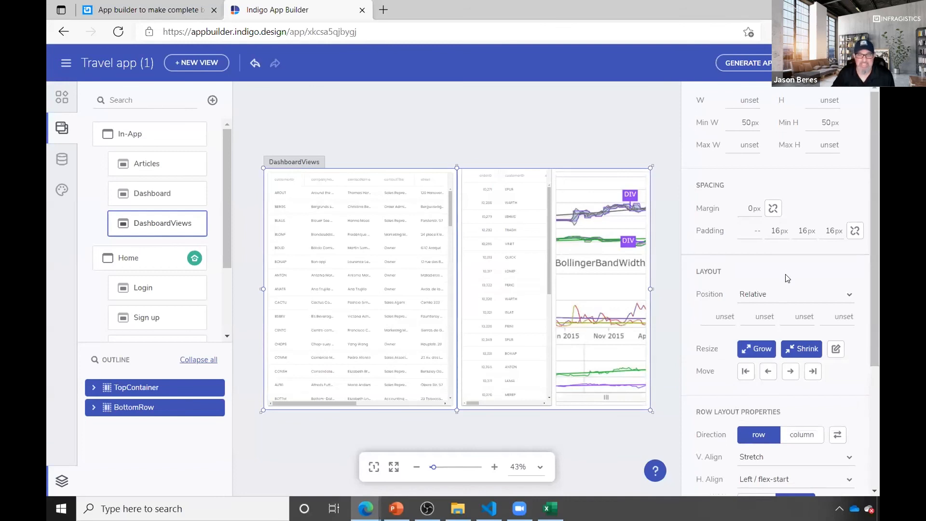
pyautogui.click(803, 434)
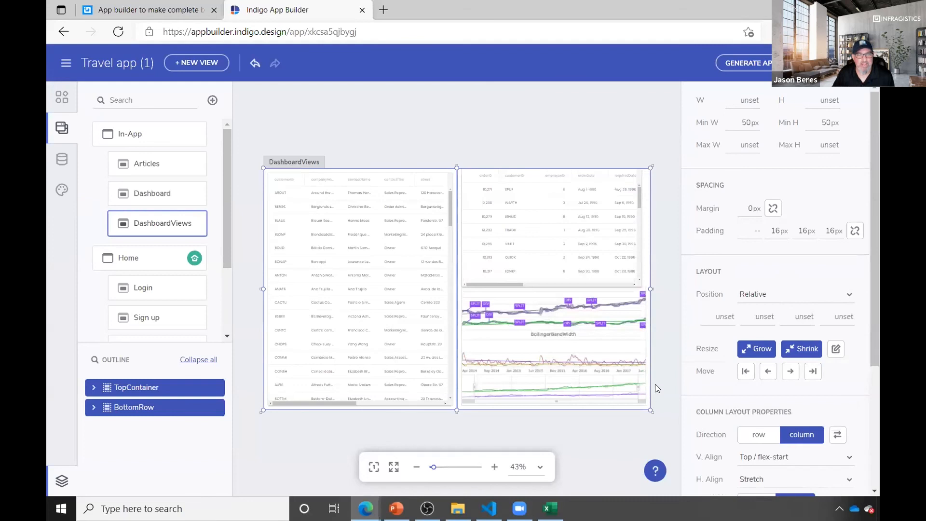
# Set the vertical alignment of the two pasted containers to Center
pyautogui.scroll(-3, 811, 415)
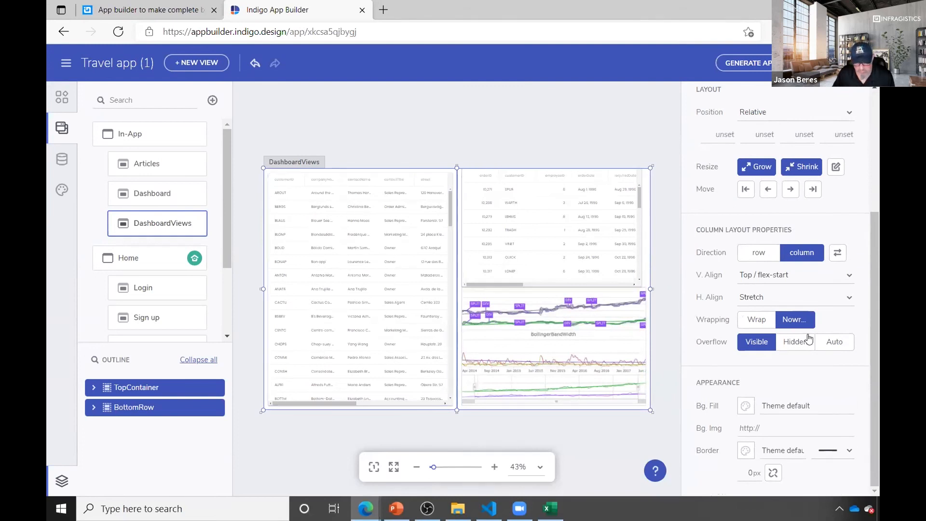
pyautogui.click(788, 276)
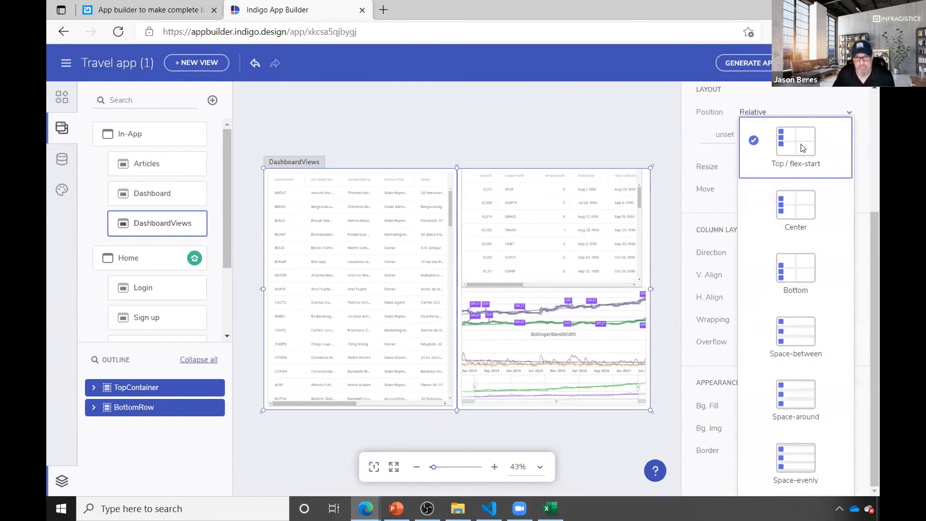
pyautogui.click(805, 202)
# Try Left and Center horizontal alignment and wrapping on the containers, returning to Stretch and no wrapping
pyautogui.click(788, 302)
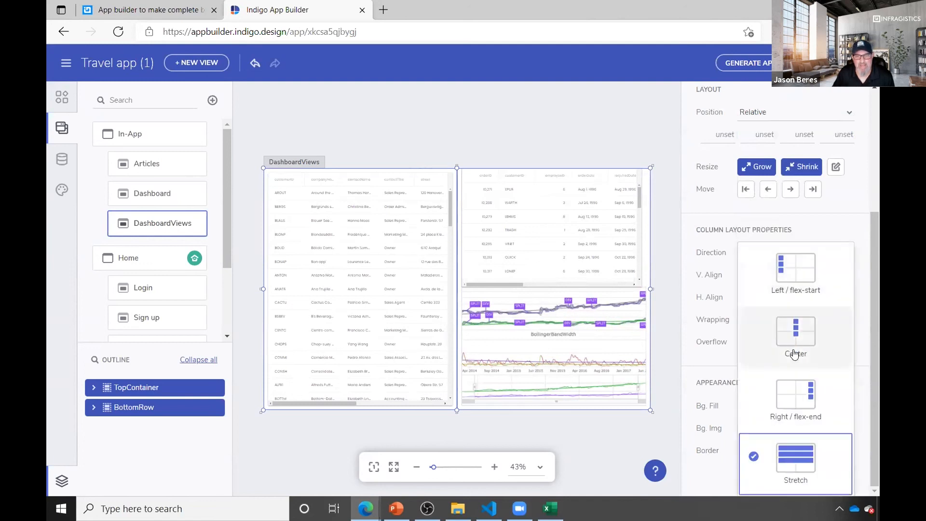
pyautogui.click(793, 270)
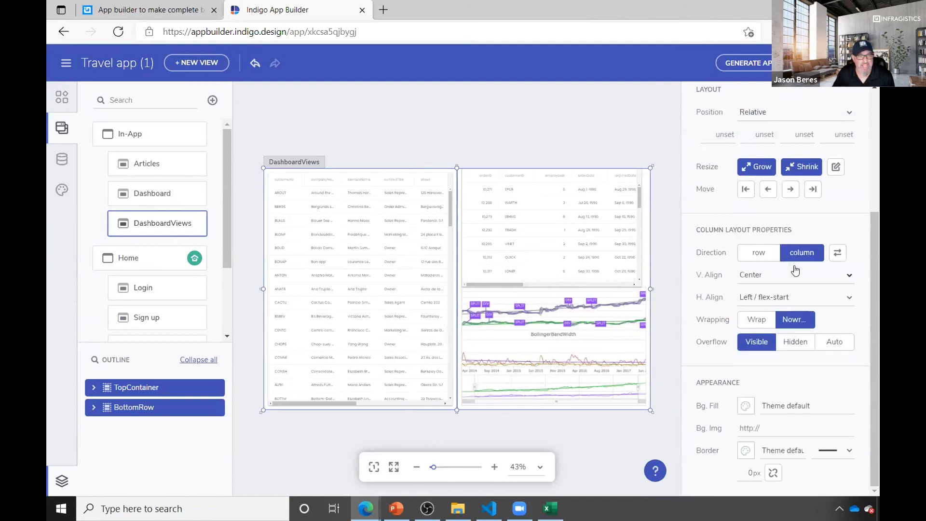
pyautogui.click(824, 304)
pyautogui.click(804, 354)
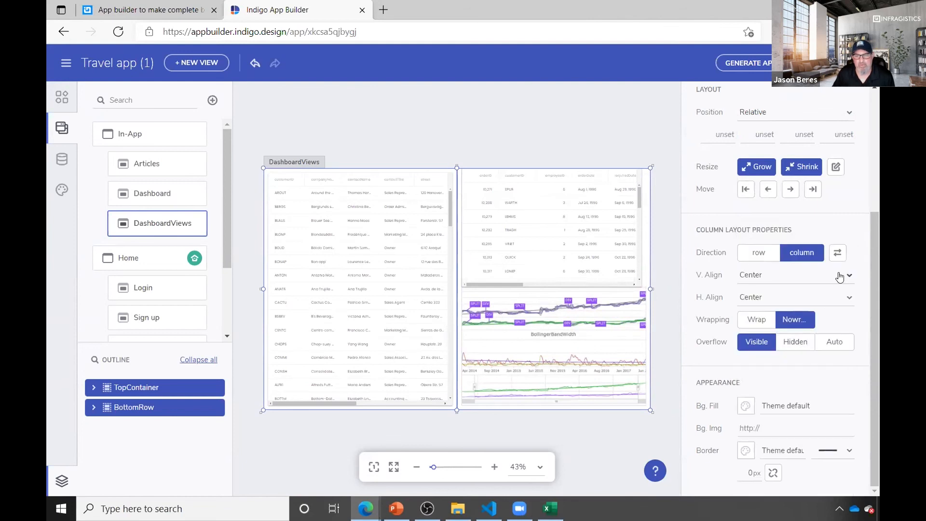
pyautogui.click(848, 304)
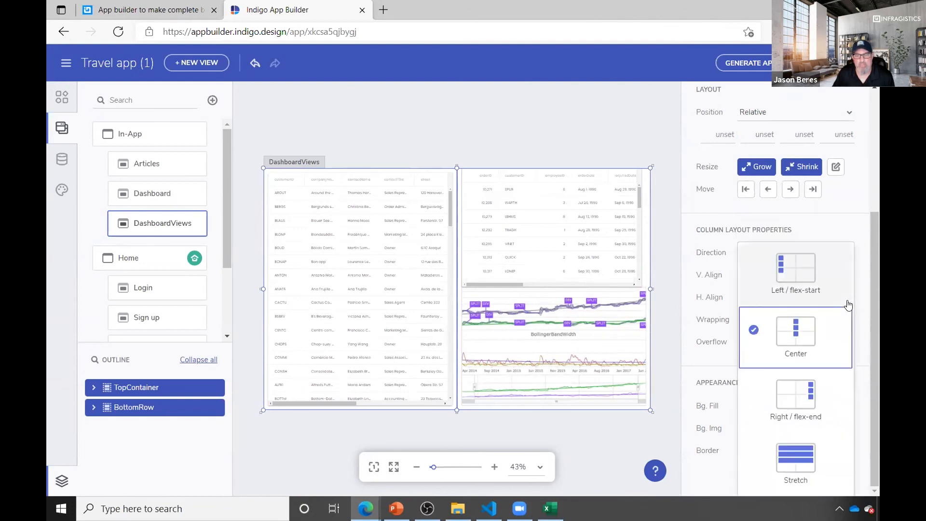
pyautogui.click(788, 451)
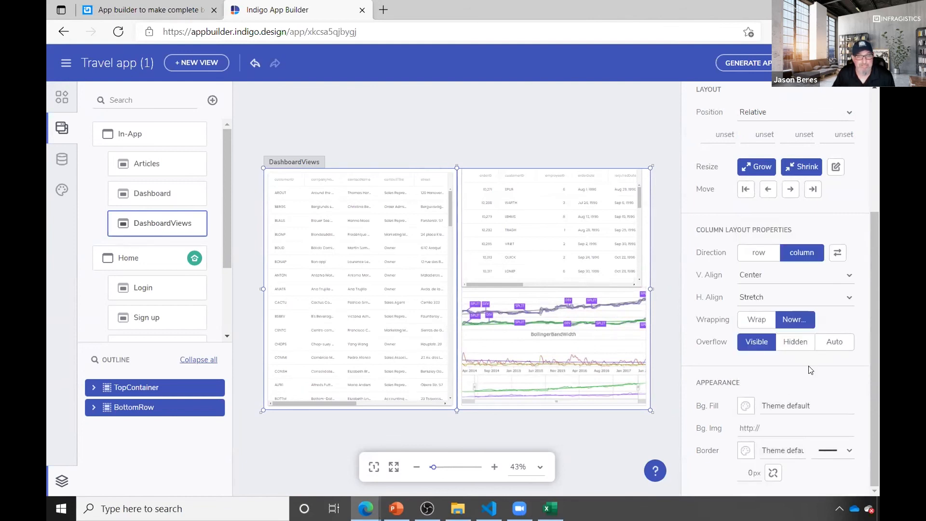
pyautogui.click(755, 320)
pyautogui.click(801, 322)
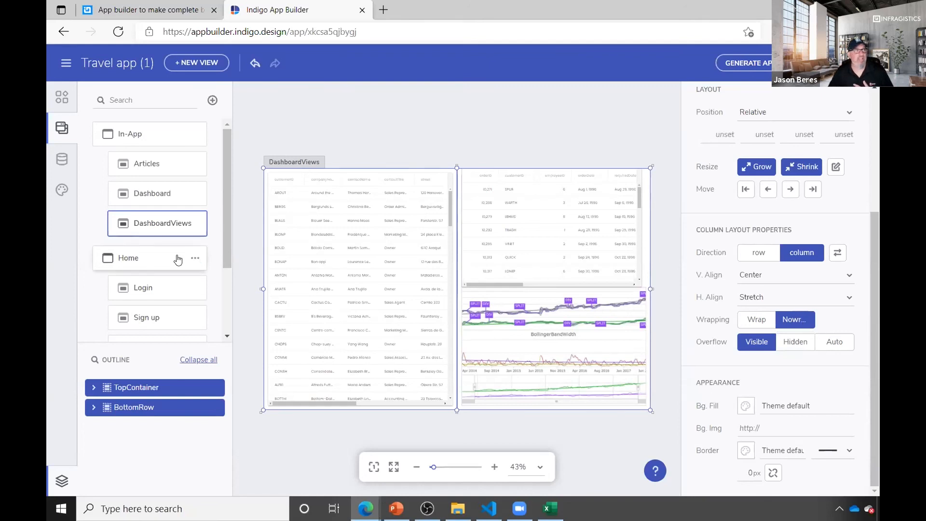
# Leave the Travel app (1) for the Demos workspace's app list and switch to the My Projects workspace
pyautogui.click(67, 64)
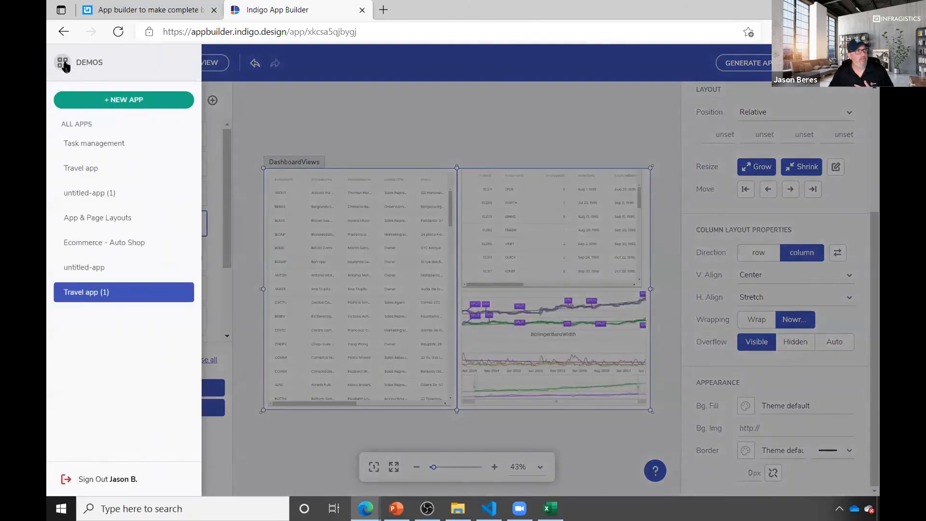
pyautogui.click(67, 69)
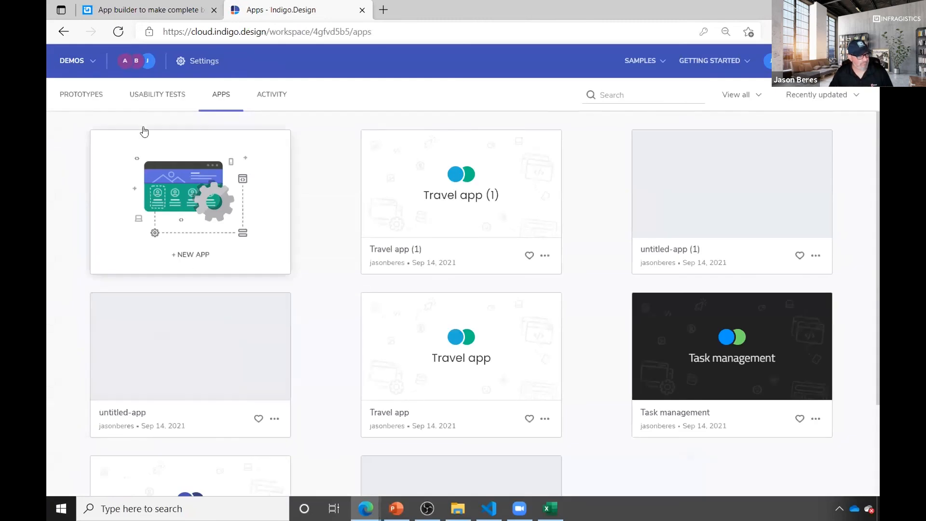
pyautogui.click(93, 65)
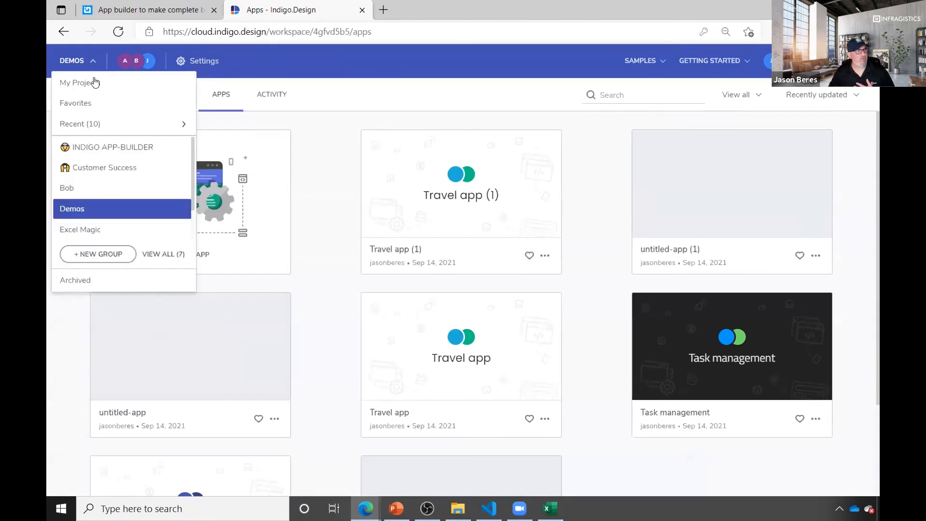
pyautogui.click(94, 84)
pyautogui.moveTo(472, 220)
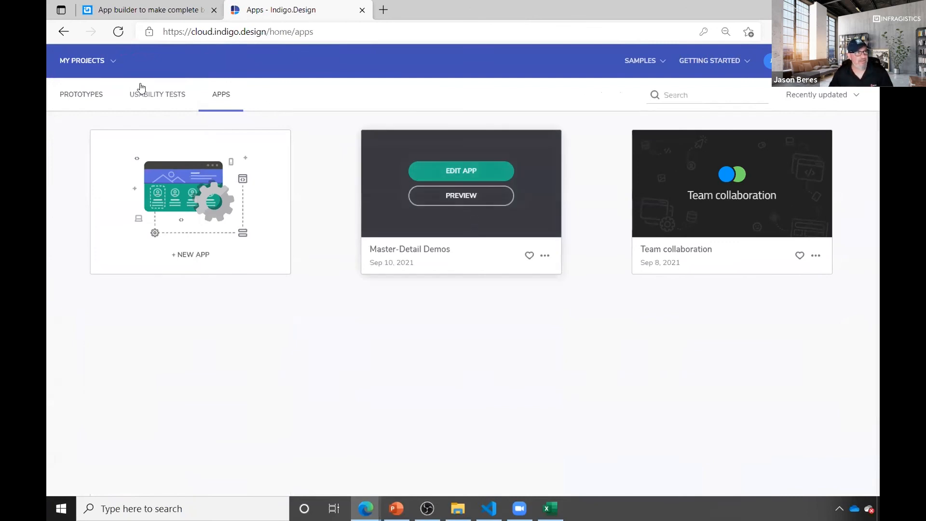
# Create a new group workspace named DemoWS
pyautogui.click(93, 62)
pyautogui.scroll(-1, 101, 208)
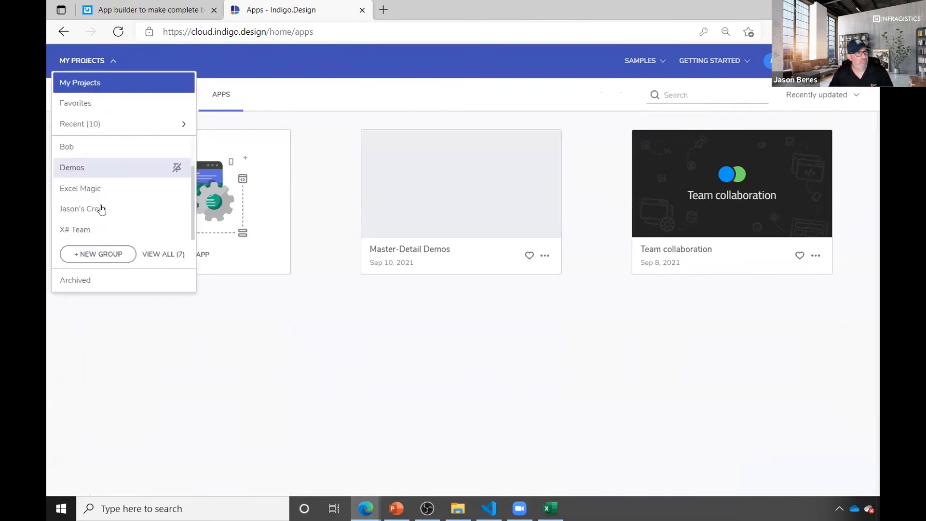
pyautogui.scroll(1, 101, 209)
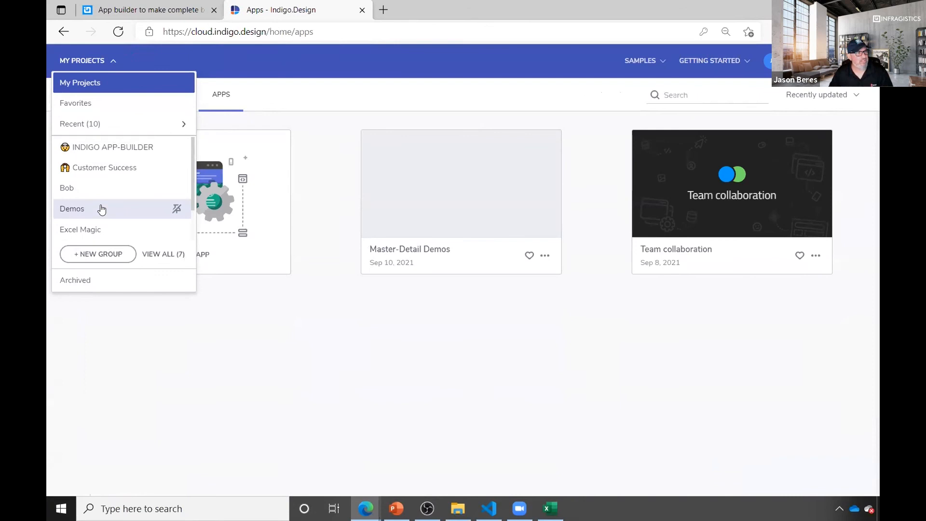
pyautogui.click(95, 255)
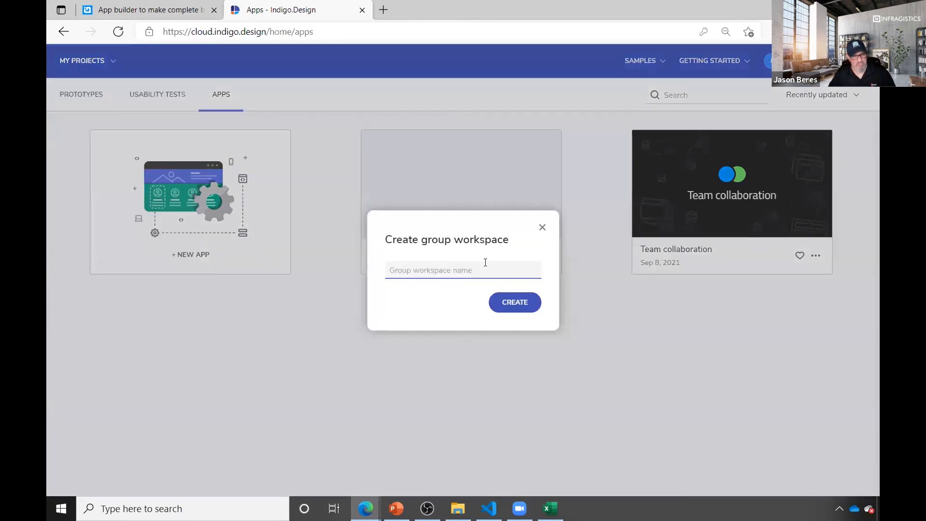
pyautogui.write('Demo')
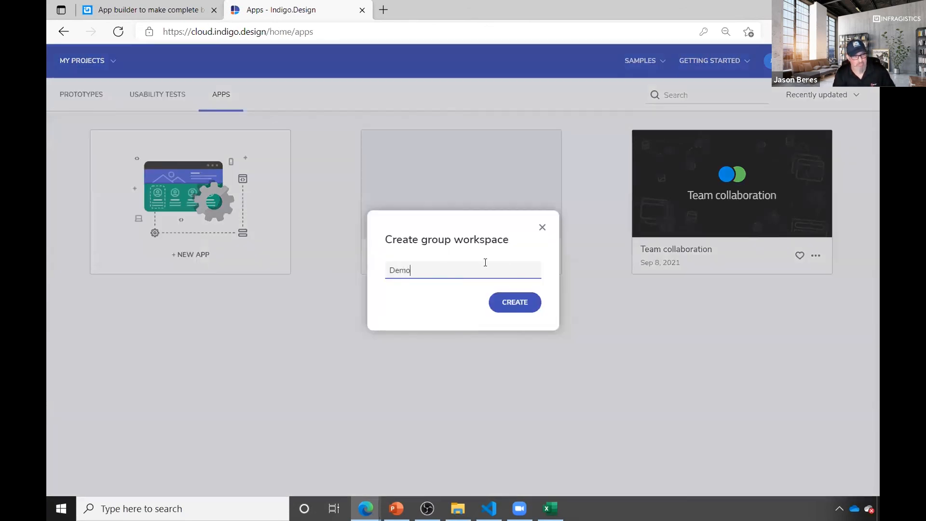
pyautogui.write('WS')
pyautogui.press('Return')
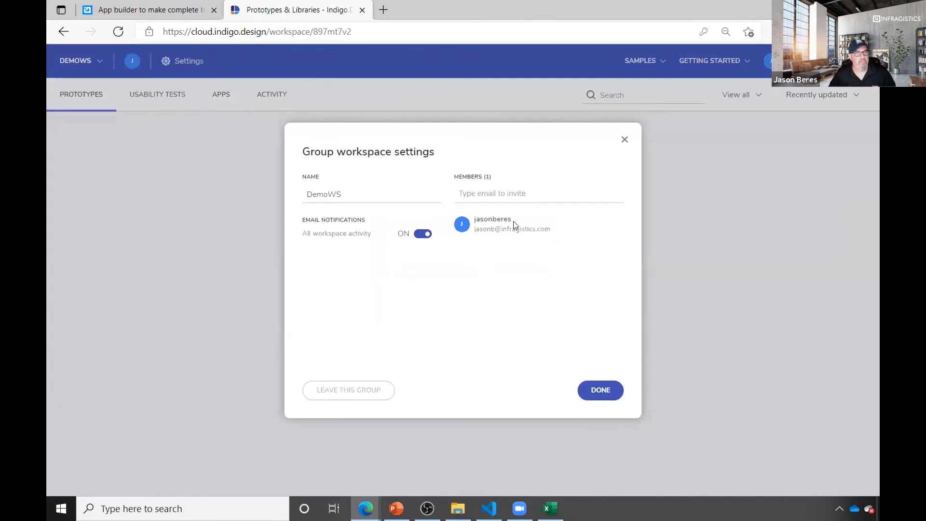
# Invite a colleague to the DemoWS workspace by entering the member's e-mail address, and finish the group settings
pyautogui.click(503, 195)
pyautogui.write('Br')
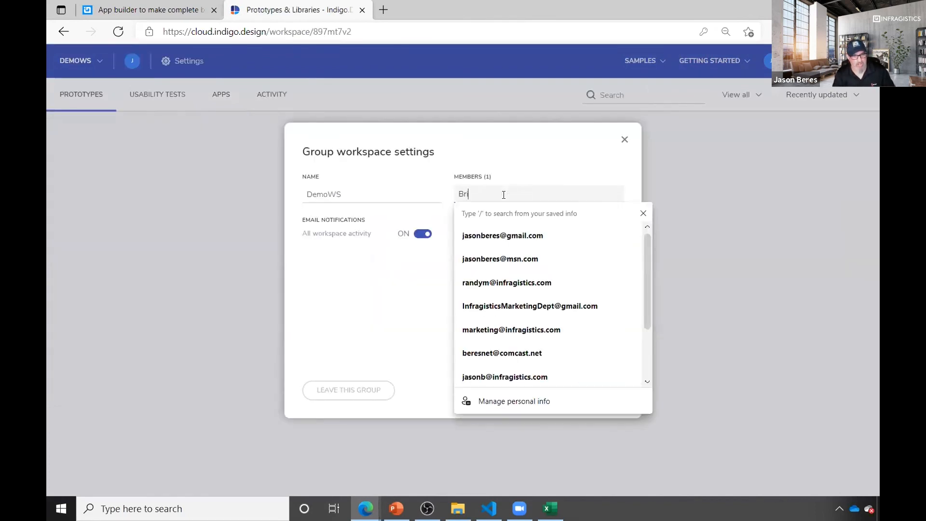
pyautogui.write('i')
pyautogui.hotkey('ctrl', 'a')
pyautogui.write('b')
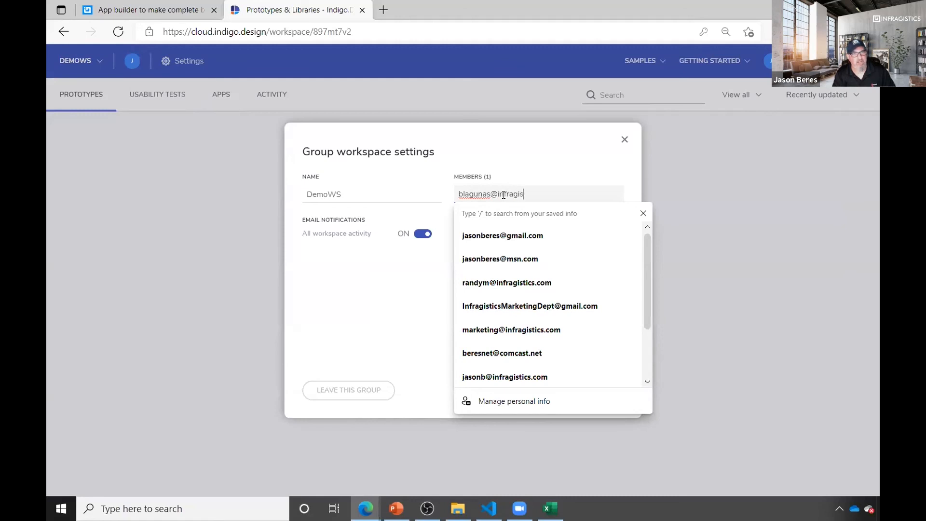
pyautogui.click(521, 181)
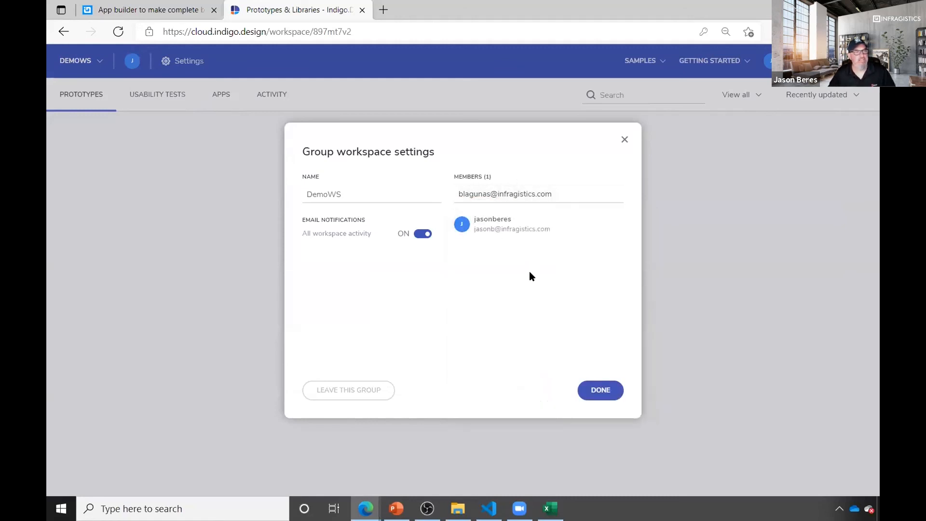
pyautogui.click(557, 194)
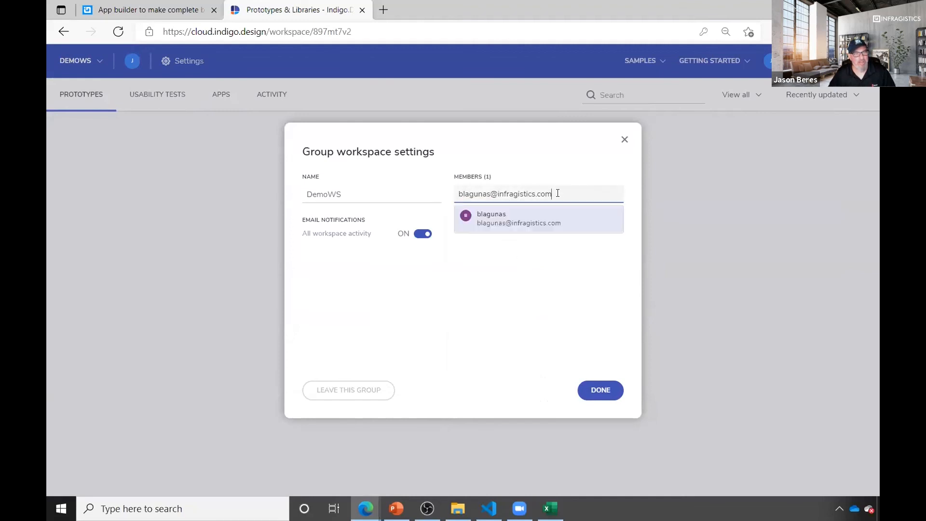
pyautogui.click(559, 212)
pyautogui.click(521, 157)
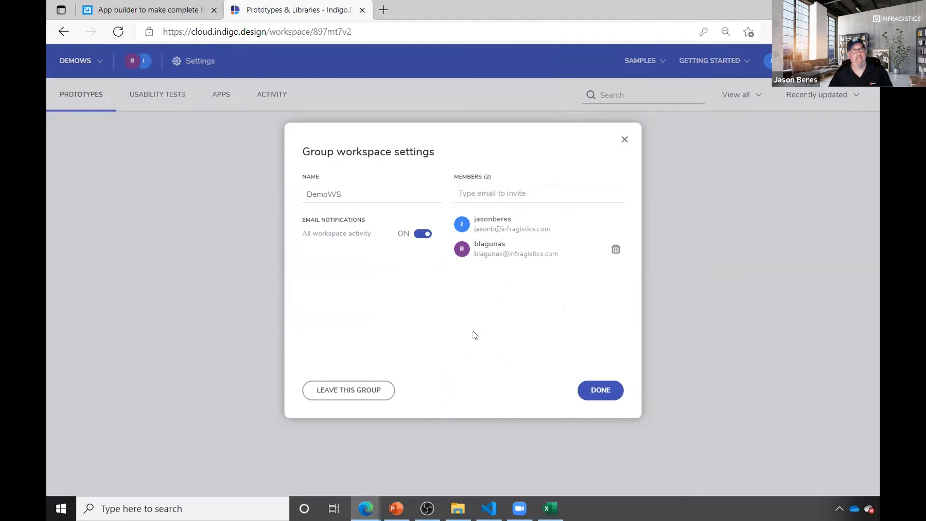
pyautogui.click(596, 390)
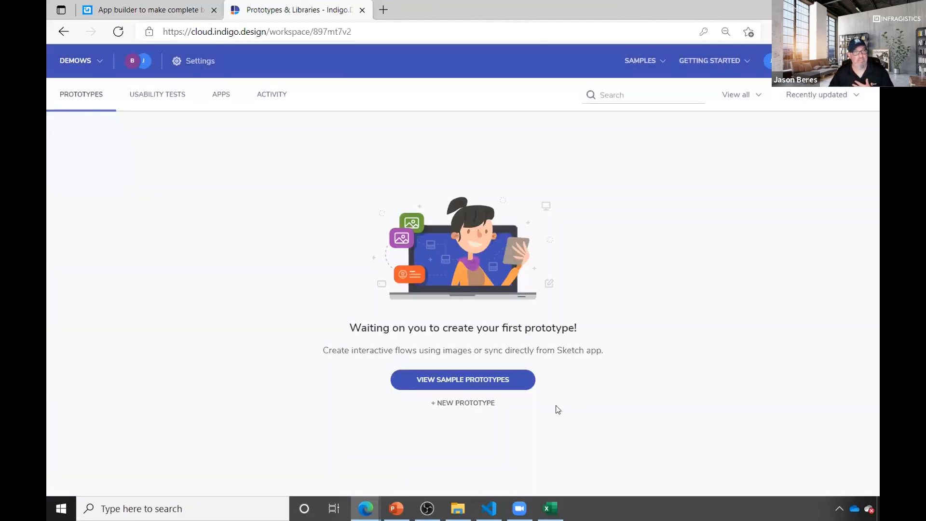
# Create a new app in the DemoWS workspace from the Team collaboration sample
pyautogui.click(209, 99)
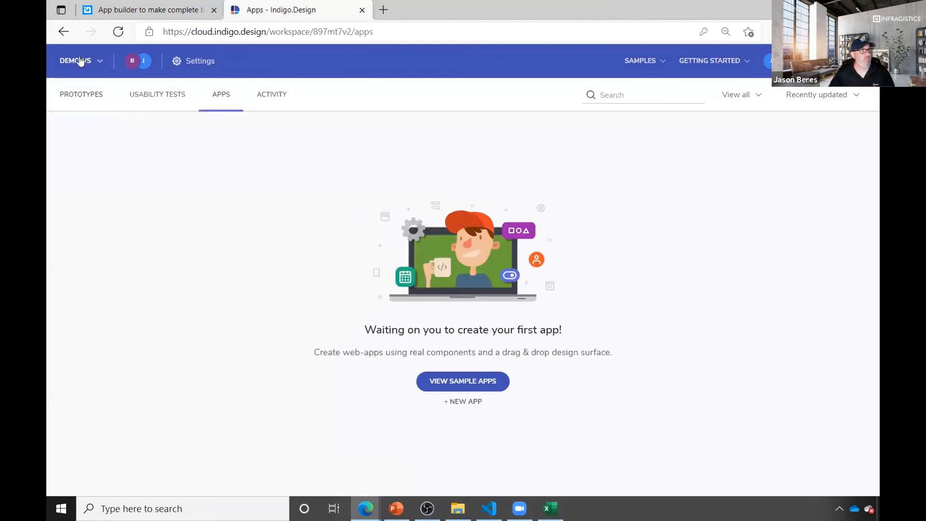
pyautogui.click(463, 403)
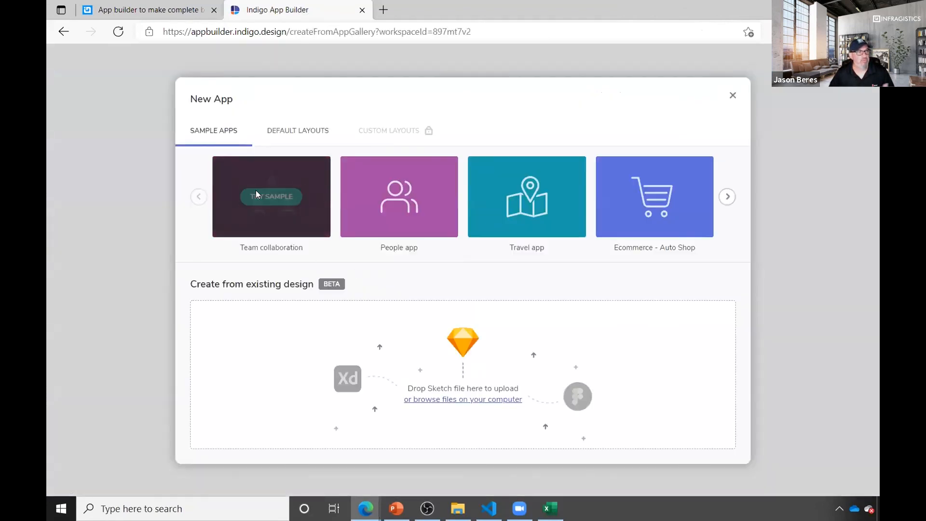
pyautogui.click(256, 191)
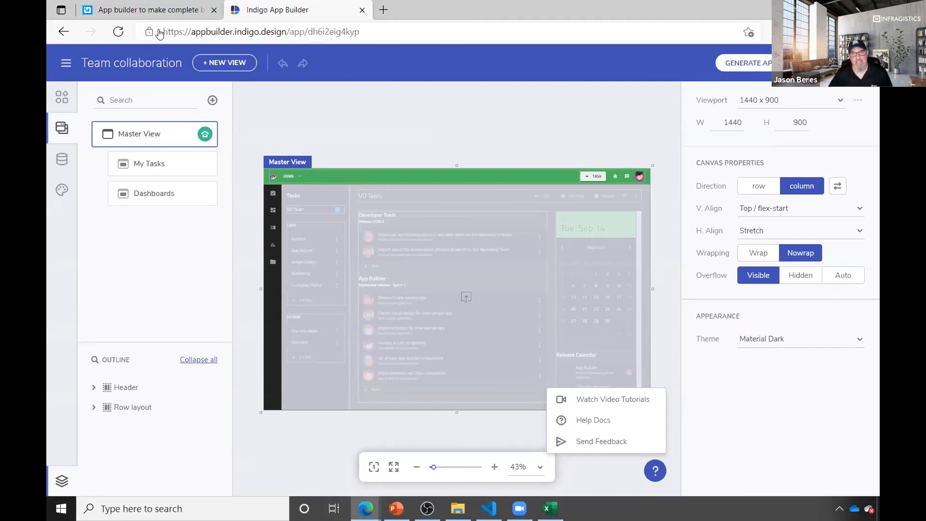
# Look at the new repository options for publishing the Team collaboration app to GitHub and cancel publishing
pyautogui.click(753, 67)
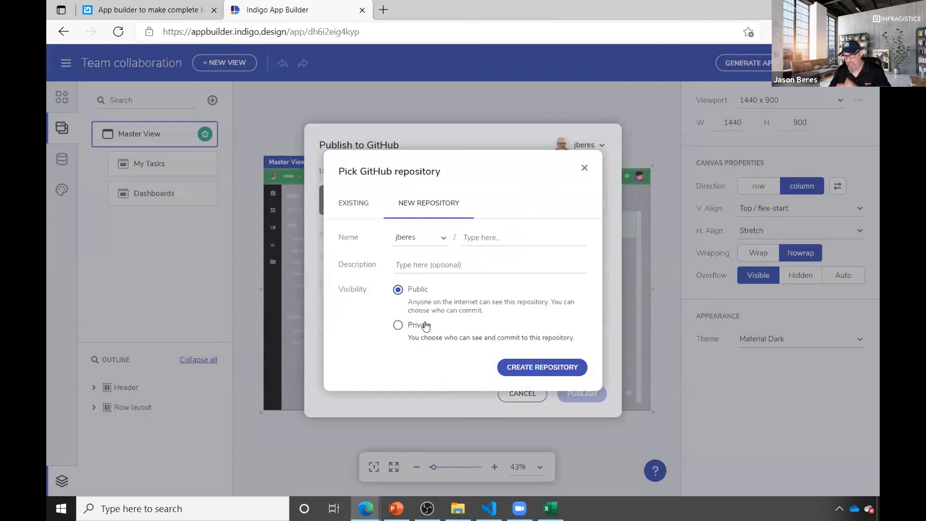
pyautogui.click(585, 167)
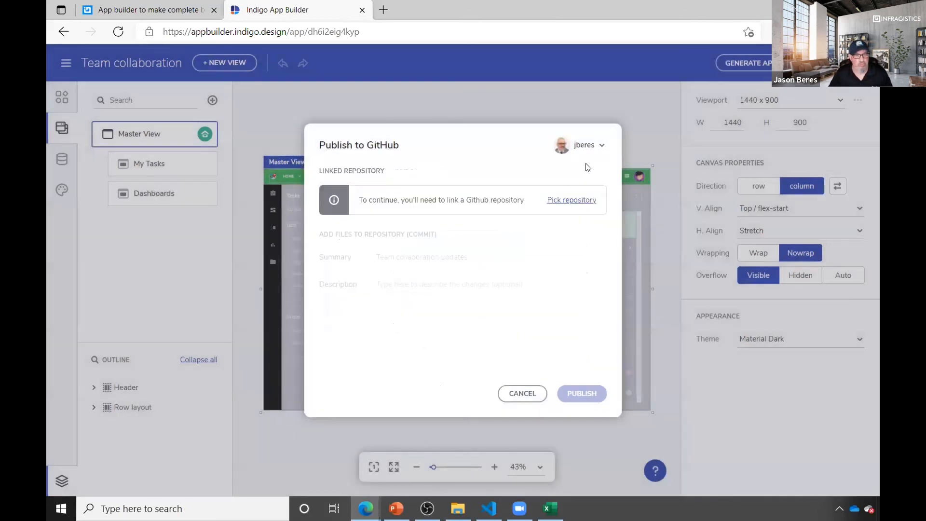
pyautogui.click(522, 391)
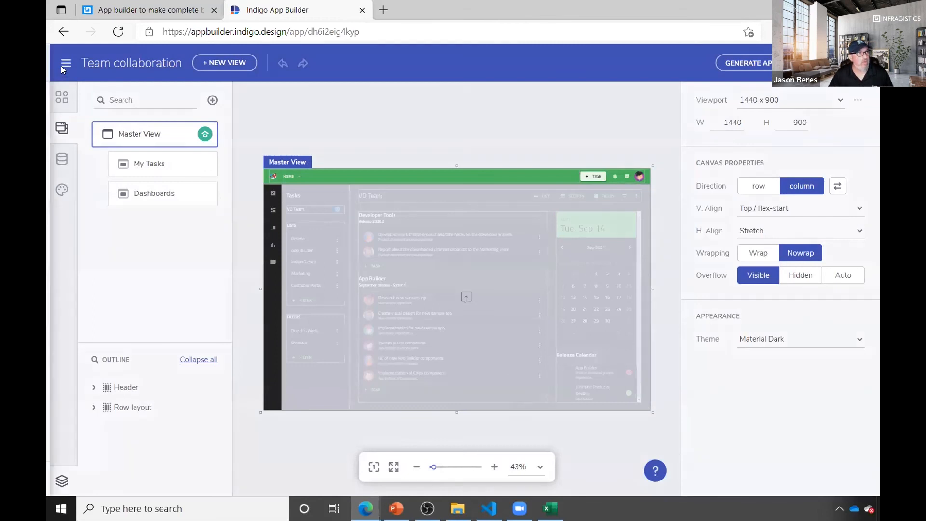
# Return to the DemoWS workspace's app list and look through the list of available workspaces
pyautogui.click(61, 66)
pyautogui.click(64, 60)
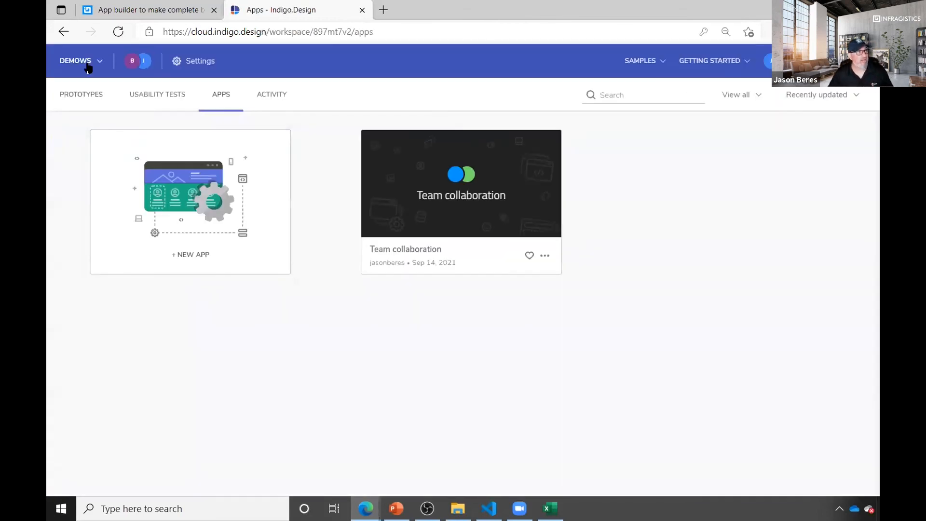
pyautogui.click(87, 66)
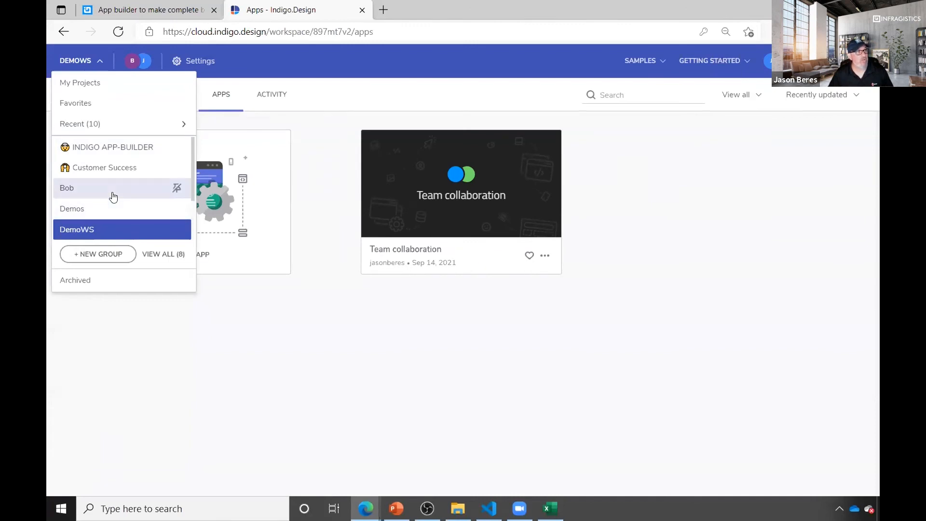
pyautogui.scroll(-3, 157, 231)
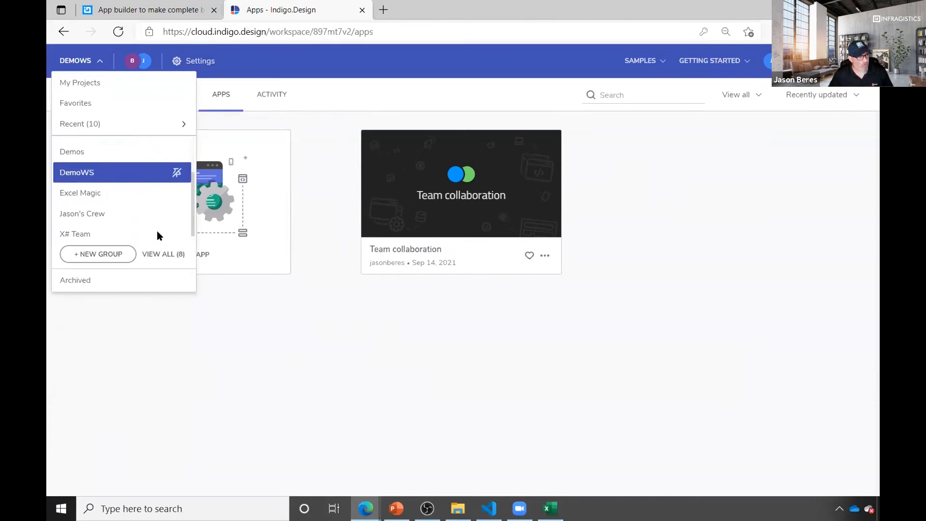
pyautogui.click(376, 342)
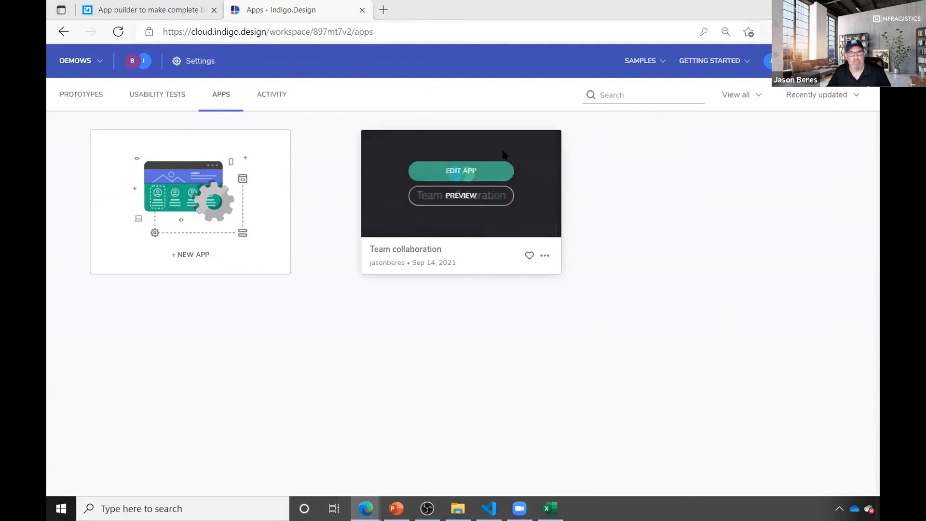
# Open the Ignite UI for Angular Data Grid documentation from the saved favorites in a new, maximized browser tab
pyautogui.click(839, 10)
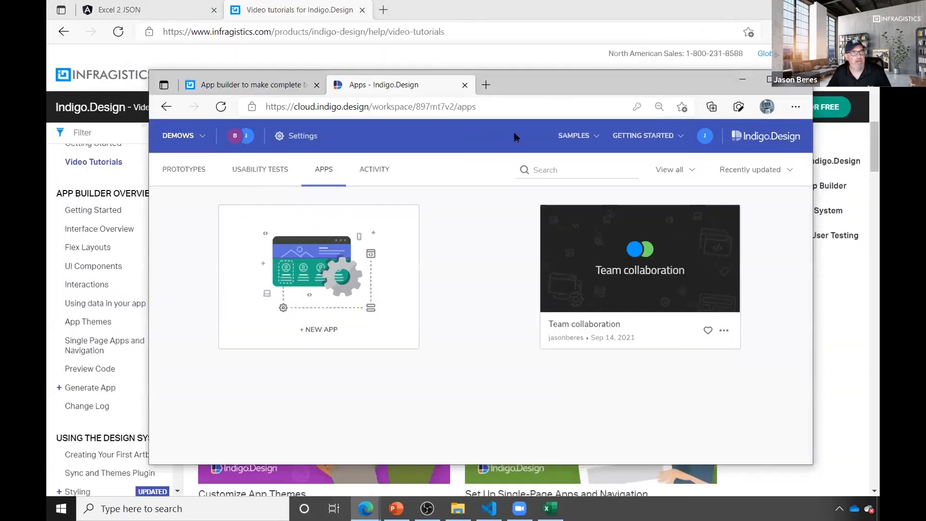
pyautogui.click(486, 85)
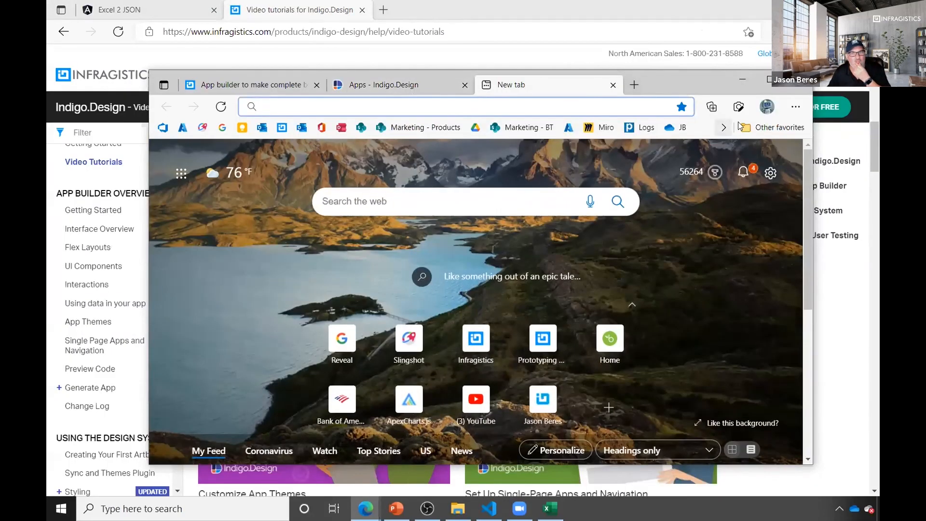
pyautogui.click(724, 128)
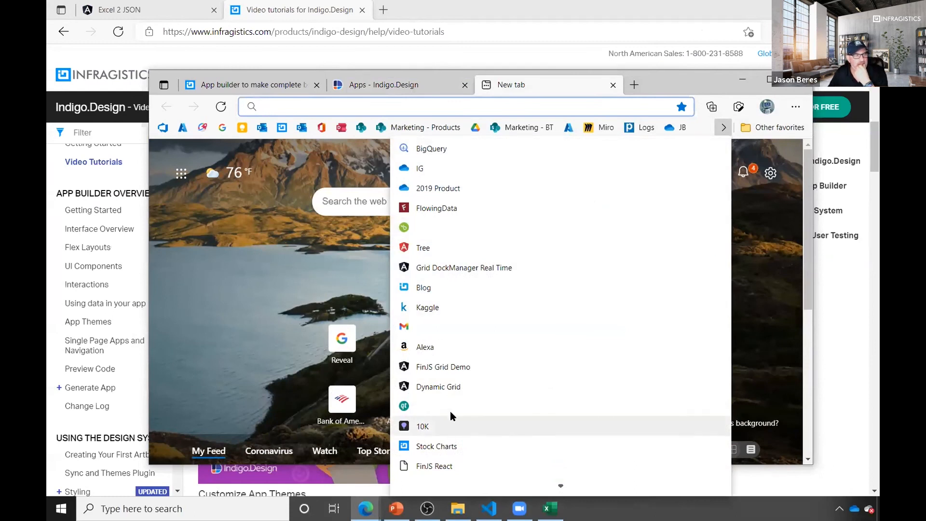
pyautogui.scroll(-2, 452, 420)
pyautogui.scroll(-1, 452, 415)
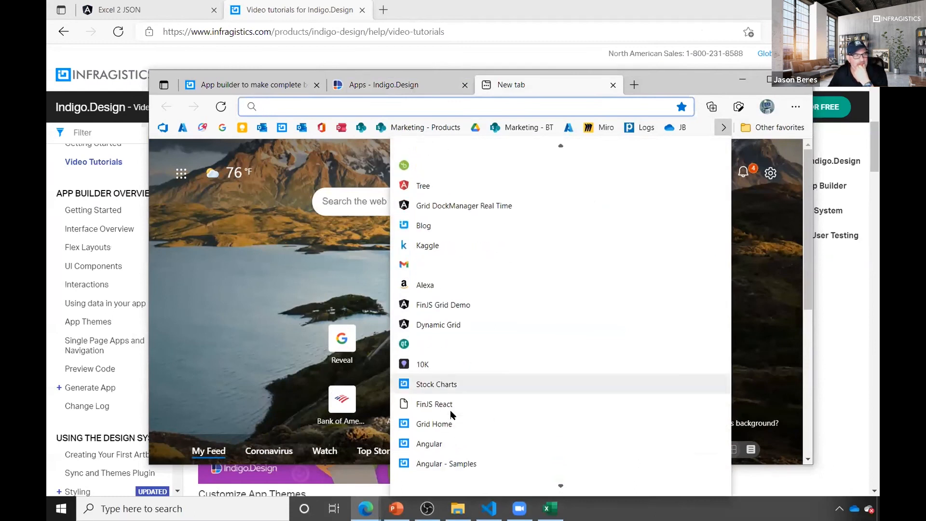
pyautogui.click(426, 463)
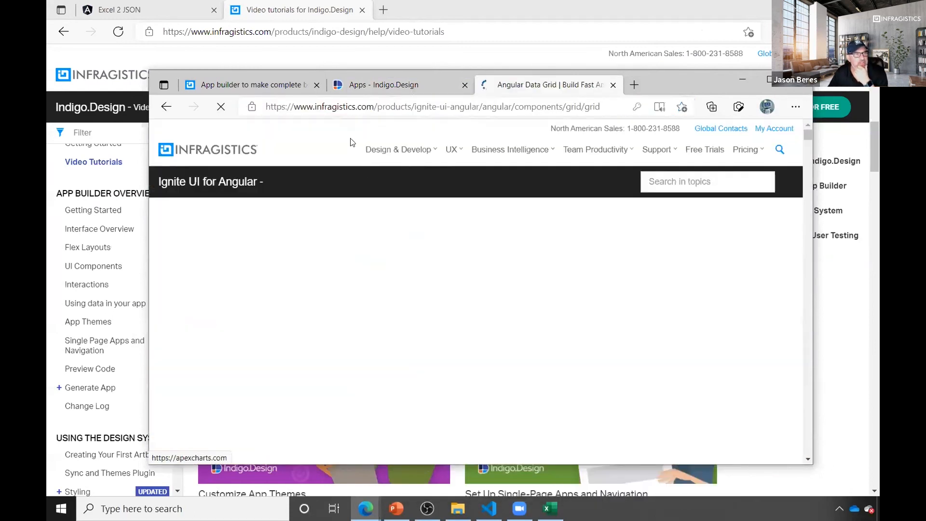
pyautogui.click(767, 80)
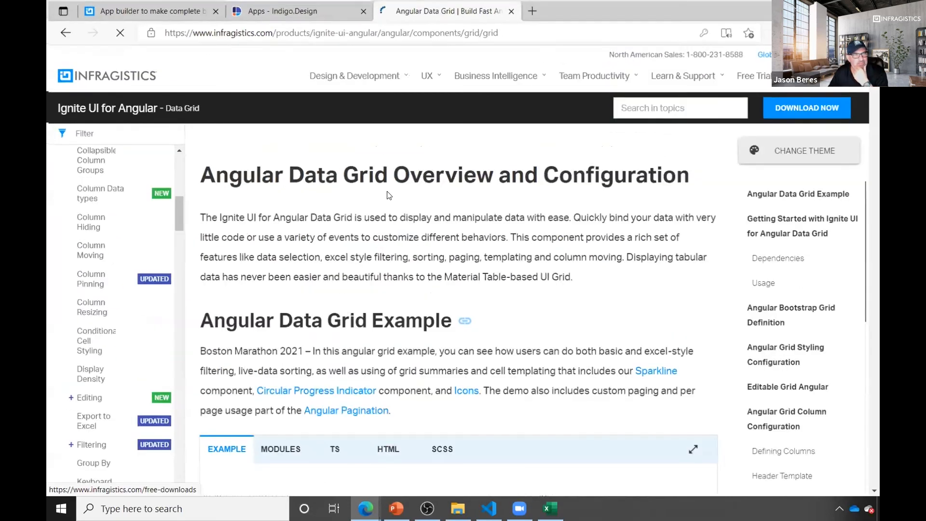
# Browse the documentation topics down to Charts and open the Donut, Composite and Column Chart pages
pyautogui.scroll(-10, 95, 362)
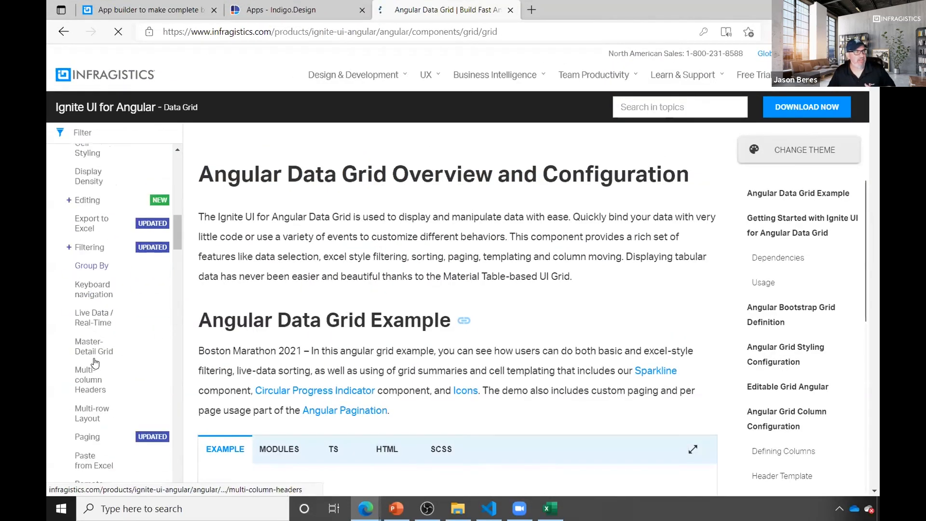
pyautogui.scroll(-2, 96, 362)
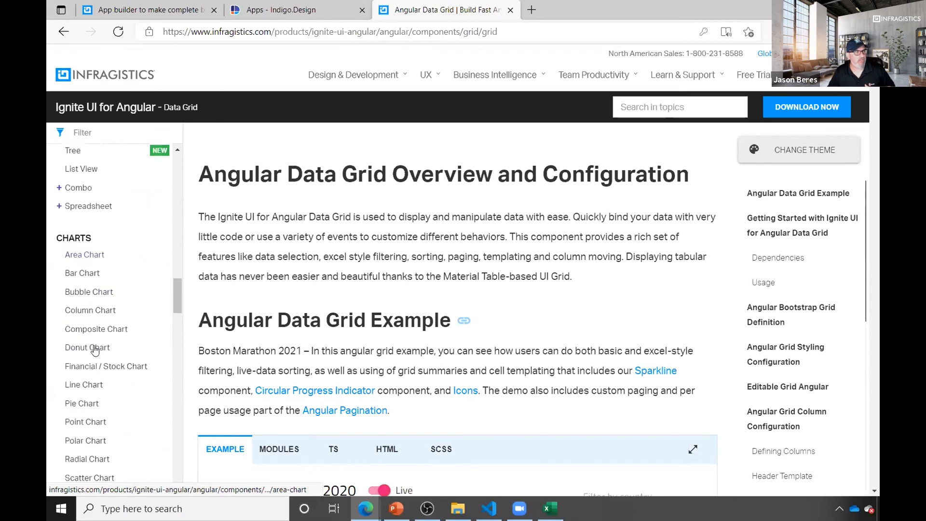
pyautogui.scroll(-1, 173, 294)
pyautogui.scroll(-1, 175, 309)
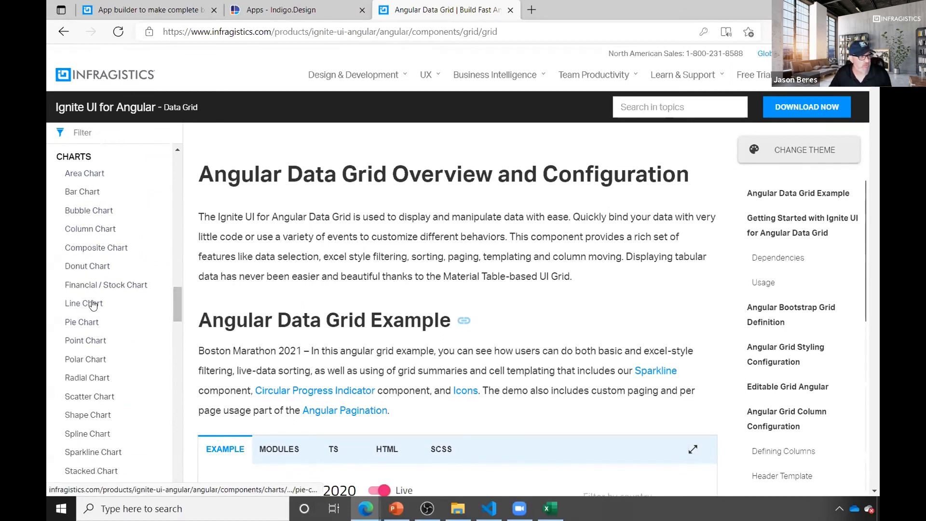
pyautogui.click(90, 266)
pyautogui.click(96, 248)
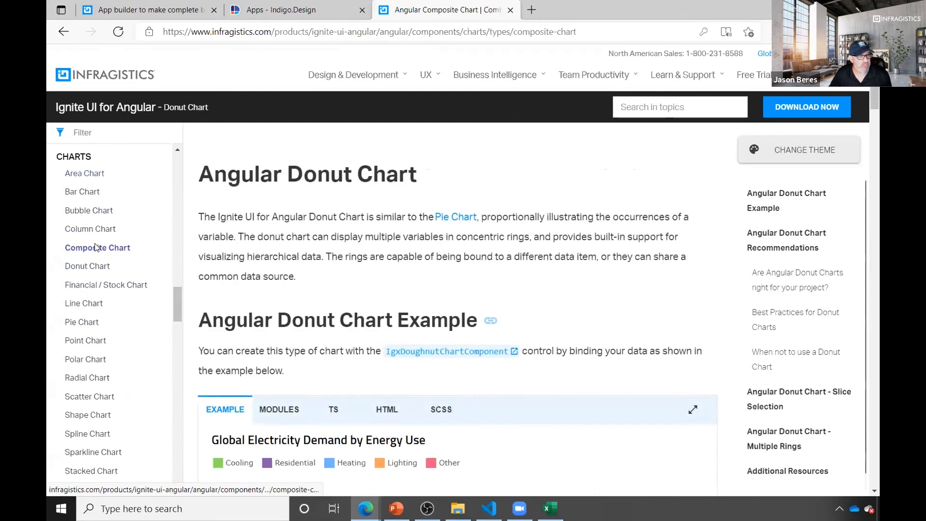
pyautogui.click(91, 229)
# Examine the Angular Column Chart example and its usage recommendations, and return to the start of the page
pyautogui.scroll(-5, 721, 322)
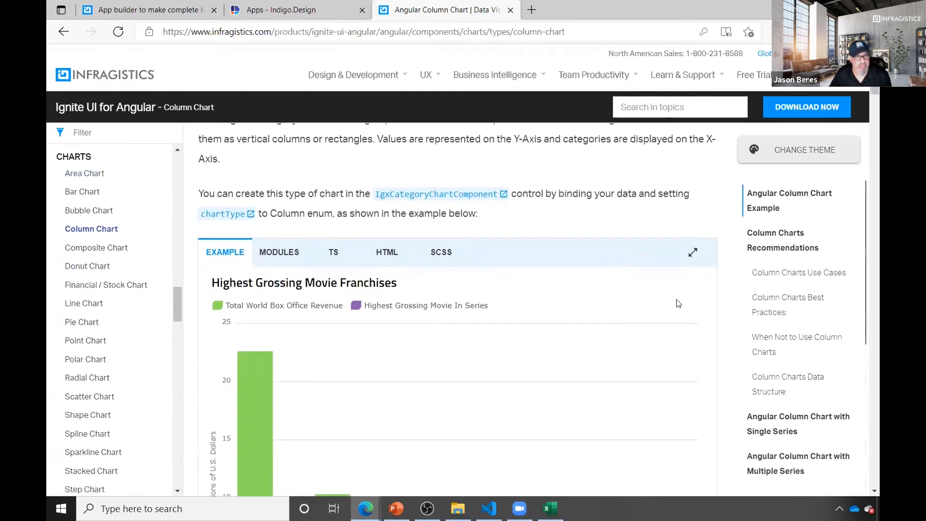
pyautogui.scroll(-5, 723, 322)
pyautogui.scroll(-3, 723, 322)
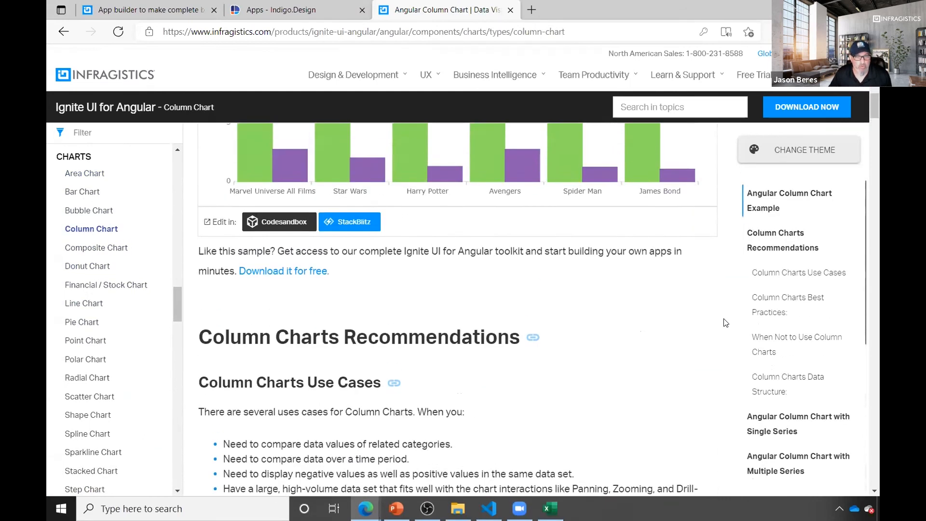
pyautogui.scroll(10, 723, 322)
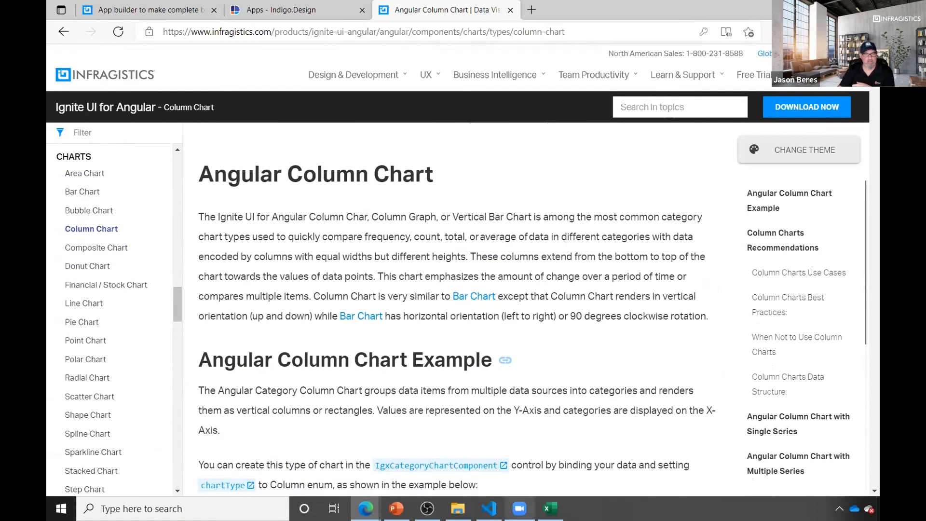
# Go back to the DemoWS app list and reopen the Team collaboration app for editing
pyautogui.click(130, 14)
pyautogui.click(838, 7)
pyautogui.click(418, 74)
pyautogui.click(769, 69)
pyautogui.moveTo(471, 201)
pyautogui.click(471, 175)
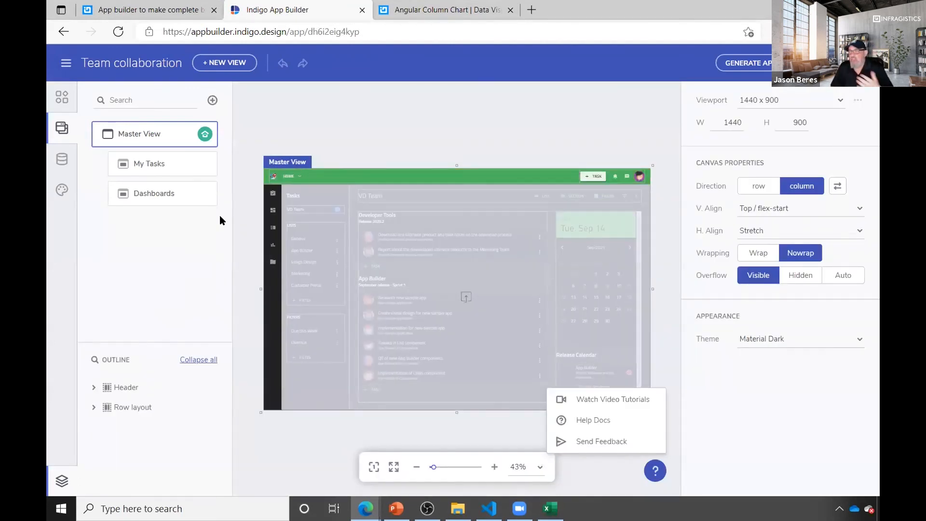
# Show the component toolbox, enlarge it over the outline, and look through the layout, navigation, content and form components
pyautogui.click(62, 99)
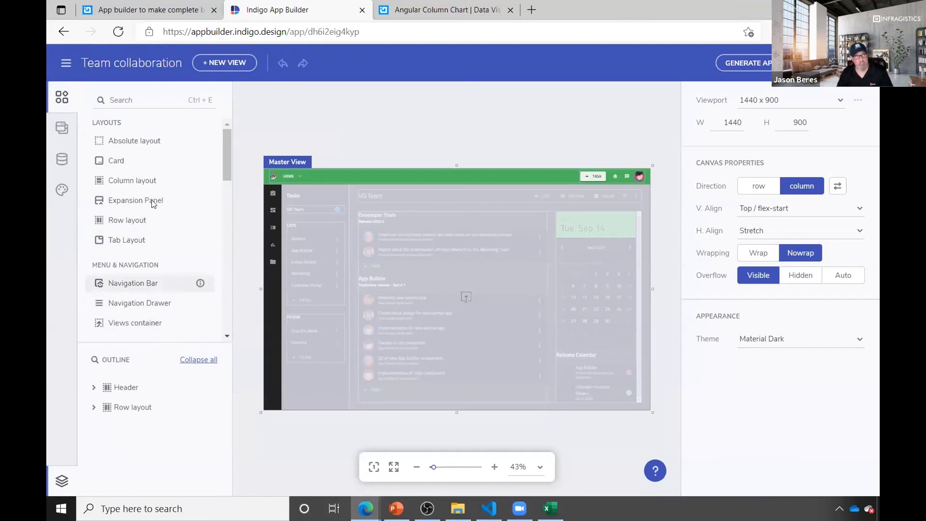
pyautogui.moveTo(147, 343); pyautogui.dragTo(147, 436)
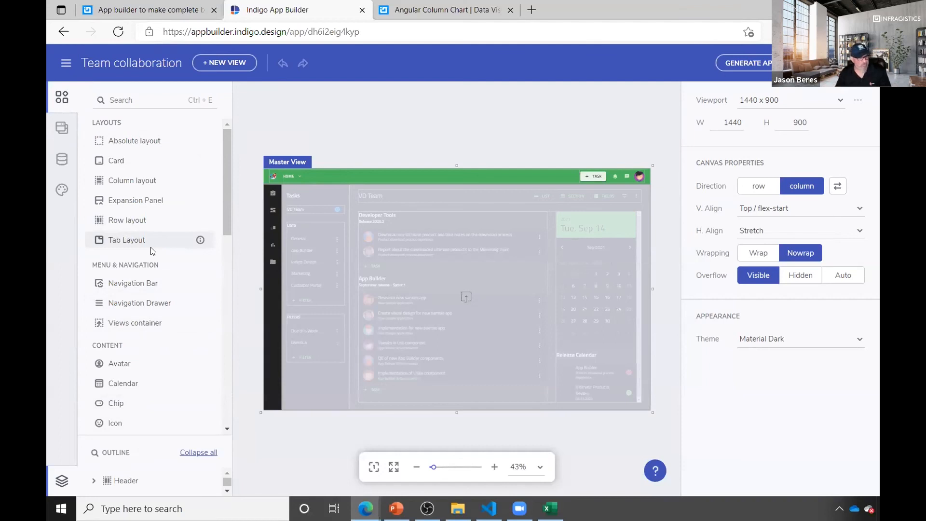
pyautogui.scroll(-7, 153, 251)
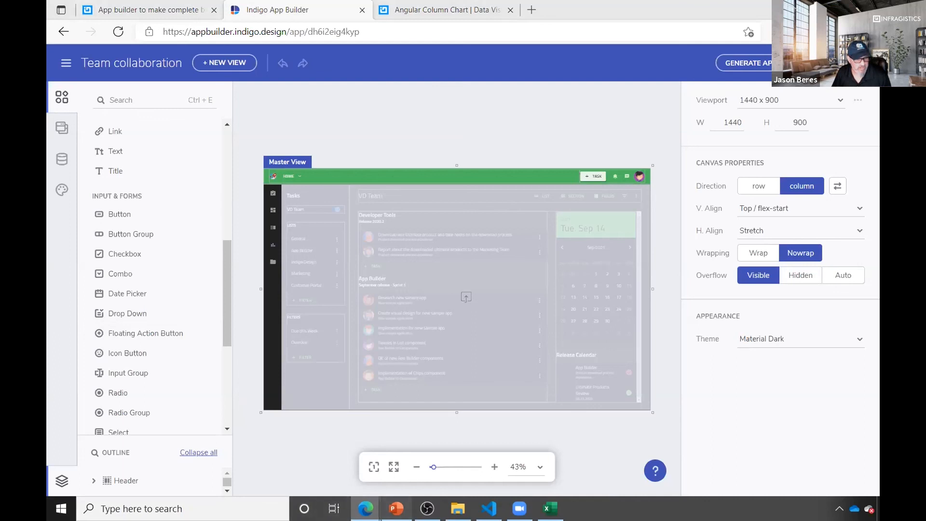
# Switch to the PowerPoint presentation and select the first host's e-mail address on the Today's Host slide
pyautogui.click(396, 509)
pyautogui.tripleClick(585, 284)
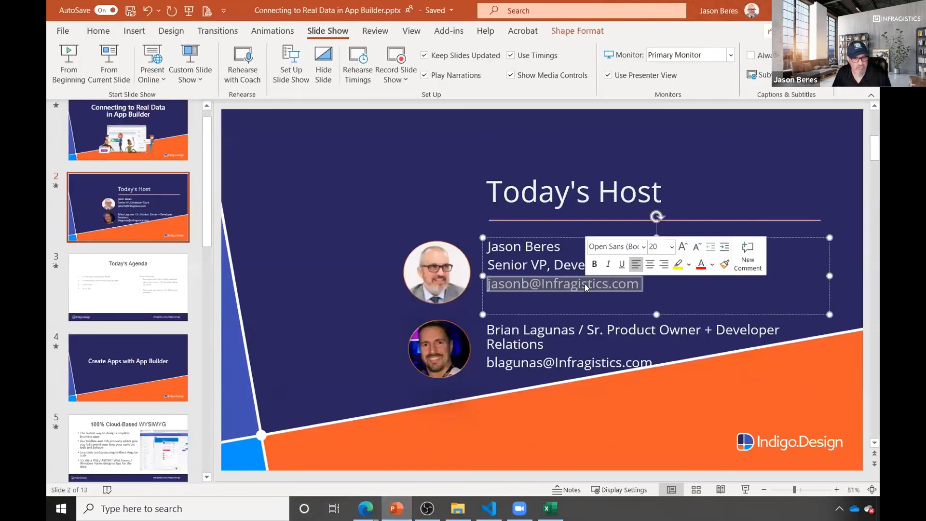